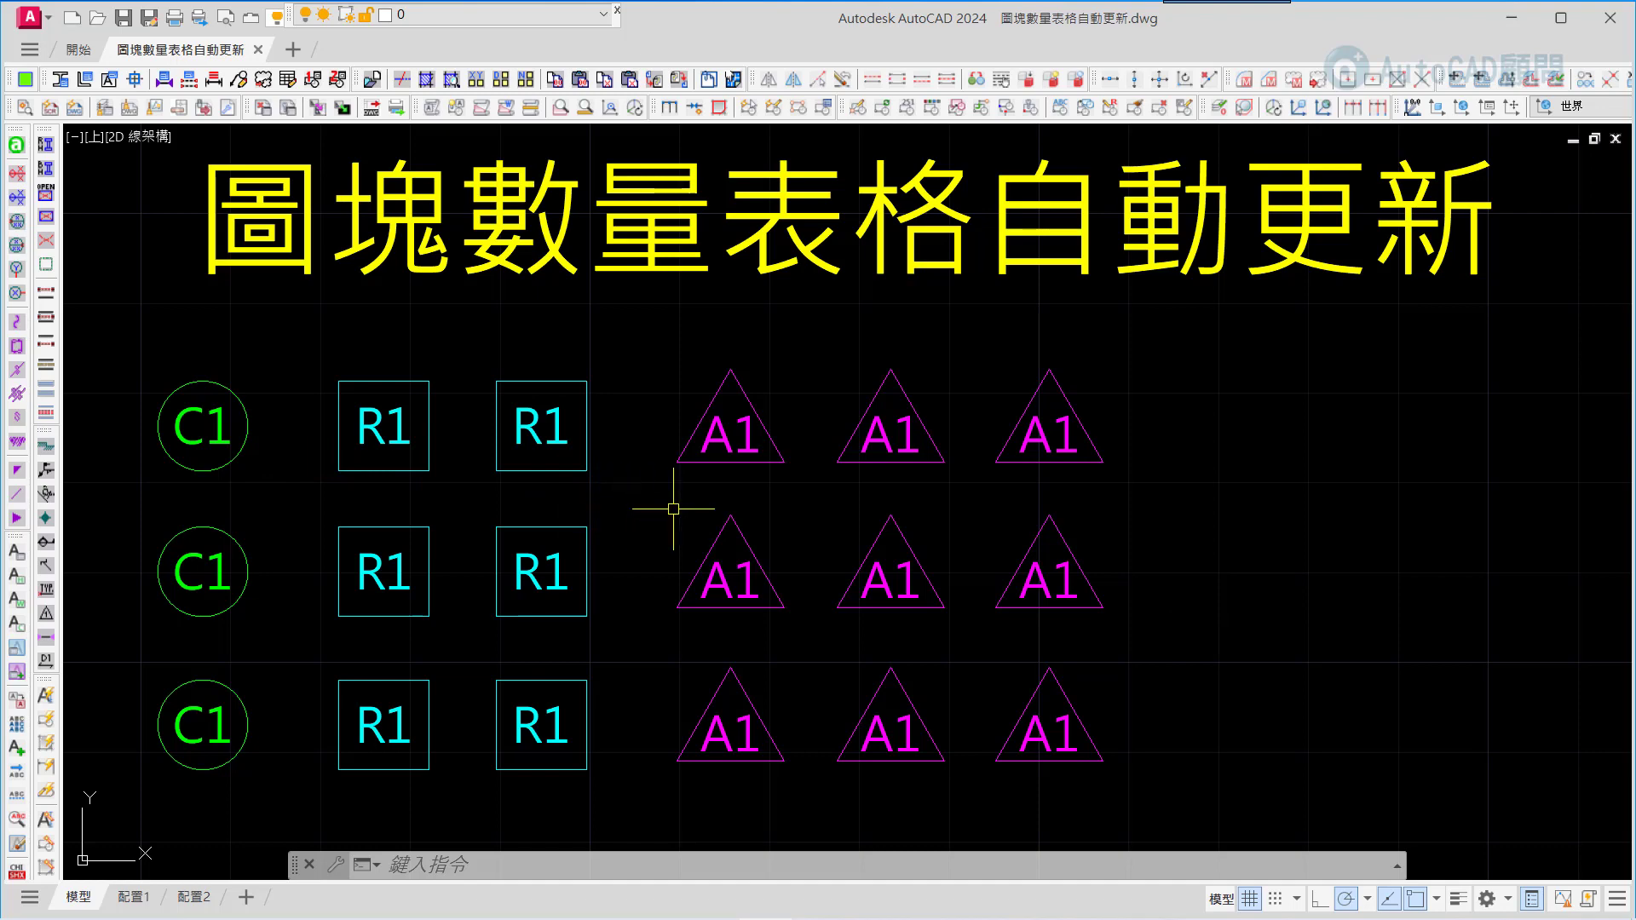
- Start a new data extraction with DX and save it as DEMO.dxe
text(DX)
key(Return)
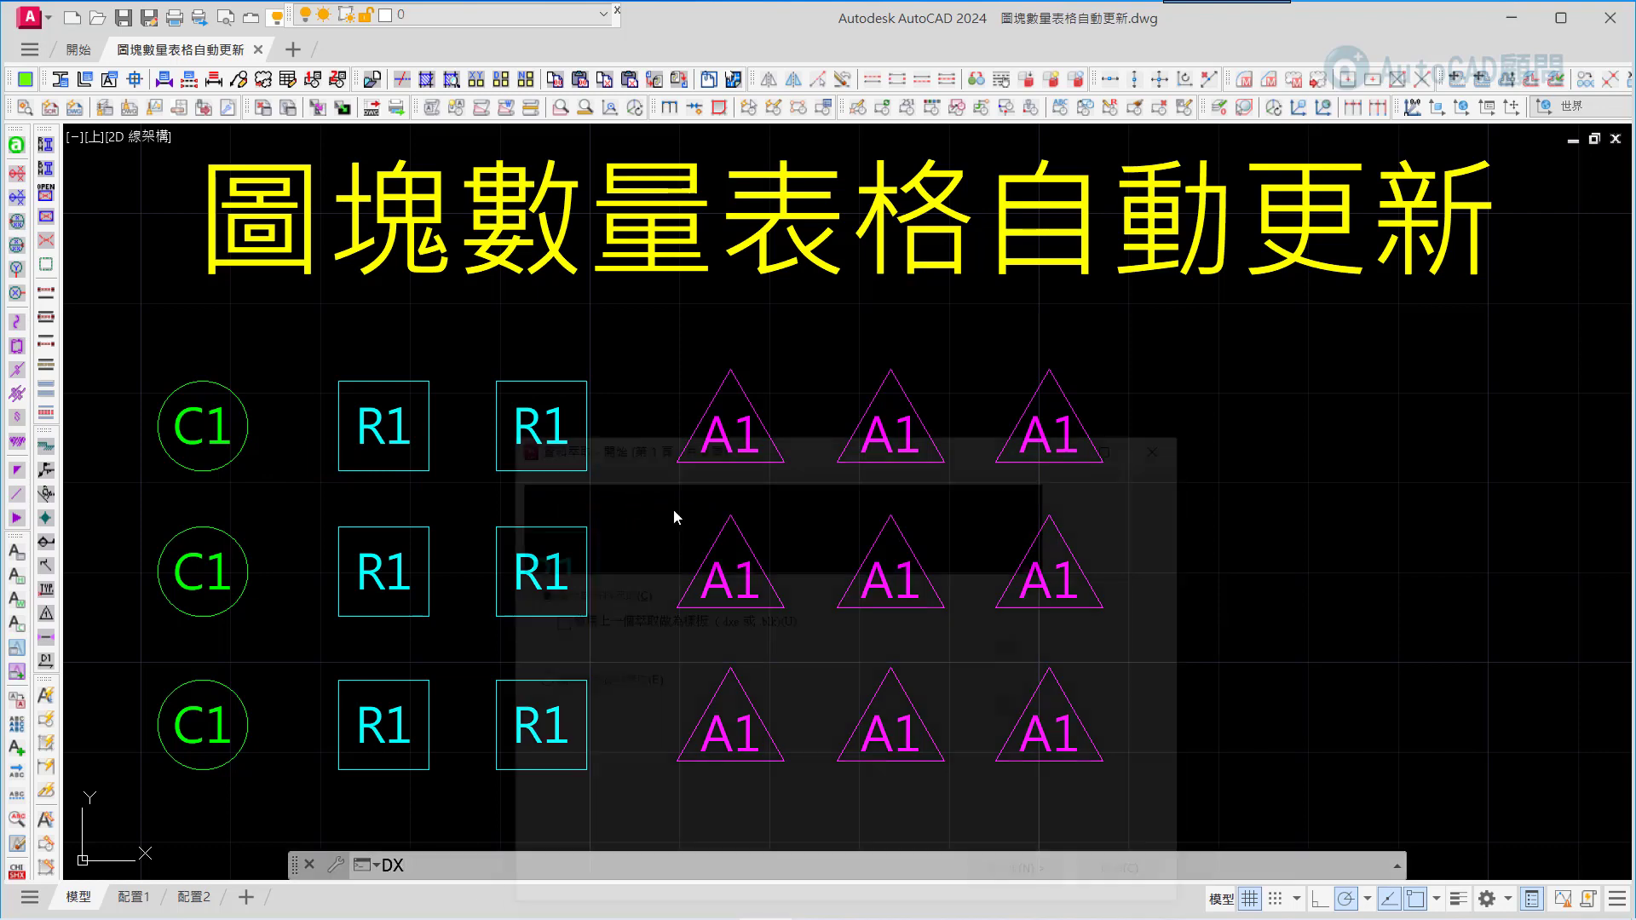
drag(741, 442, 742, 251)
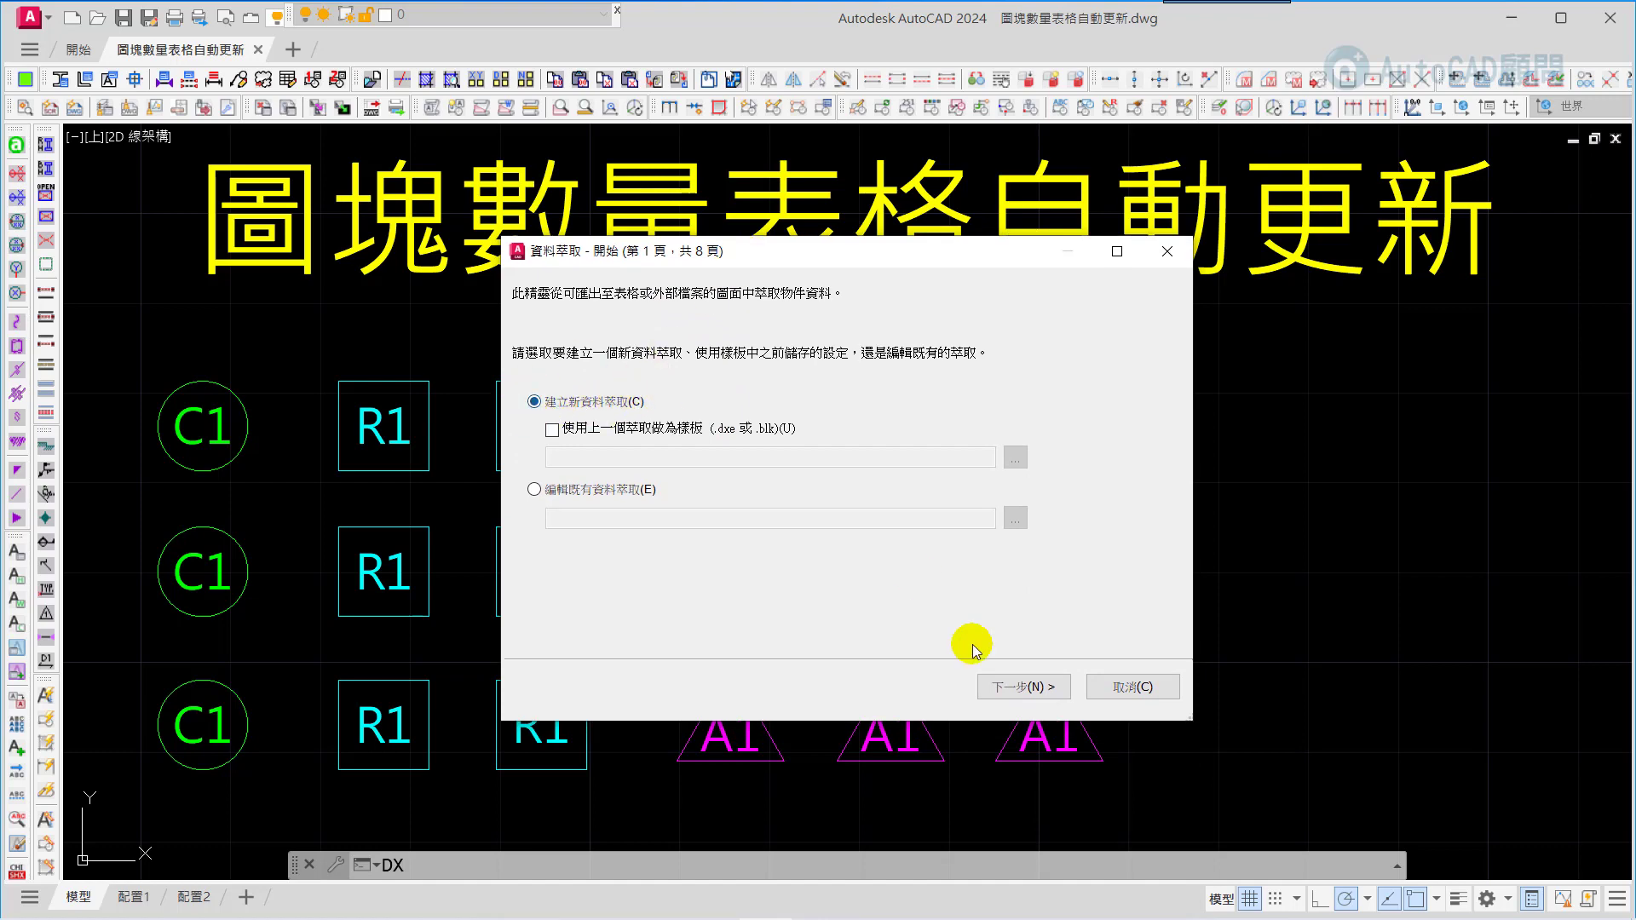
click(1022, 687)
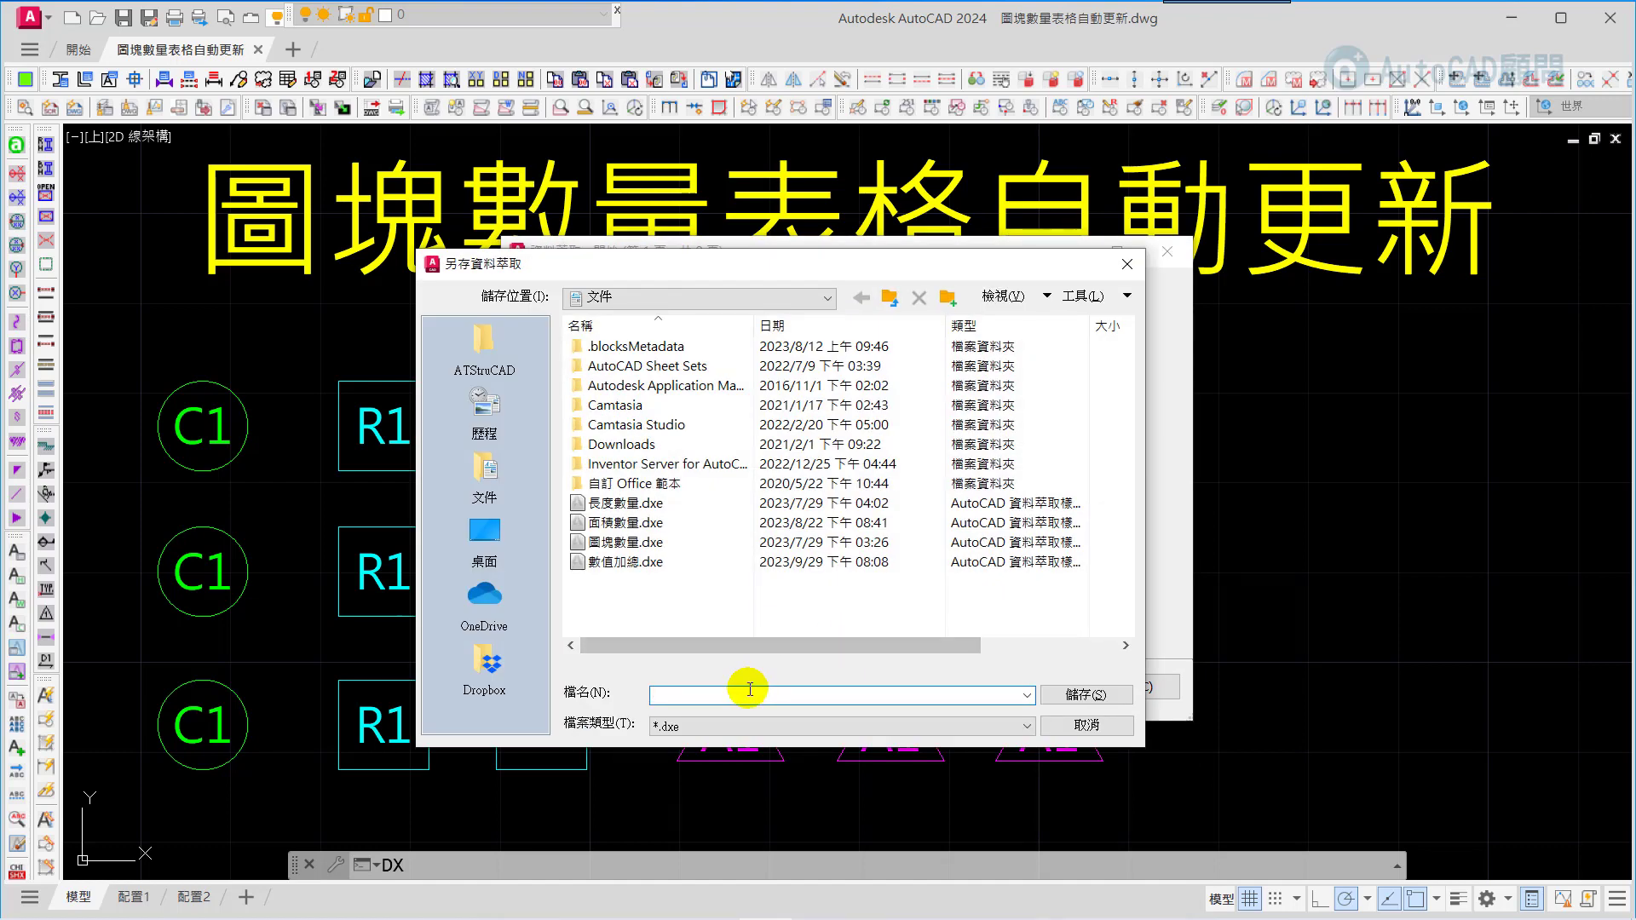
text(DEMO)
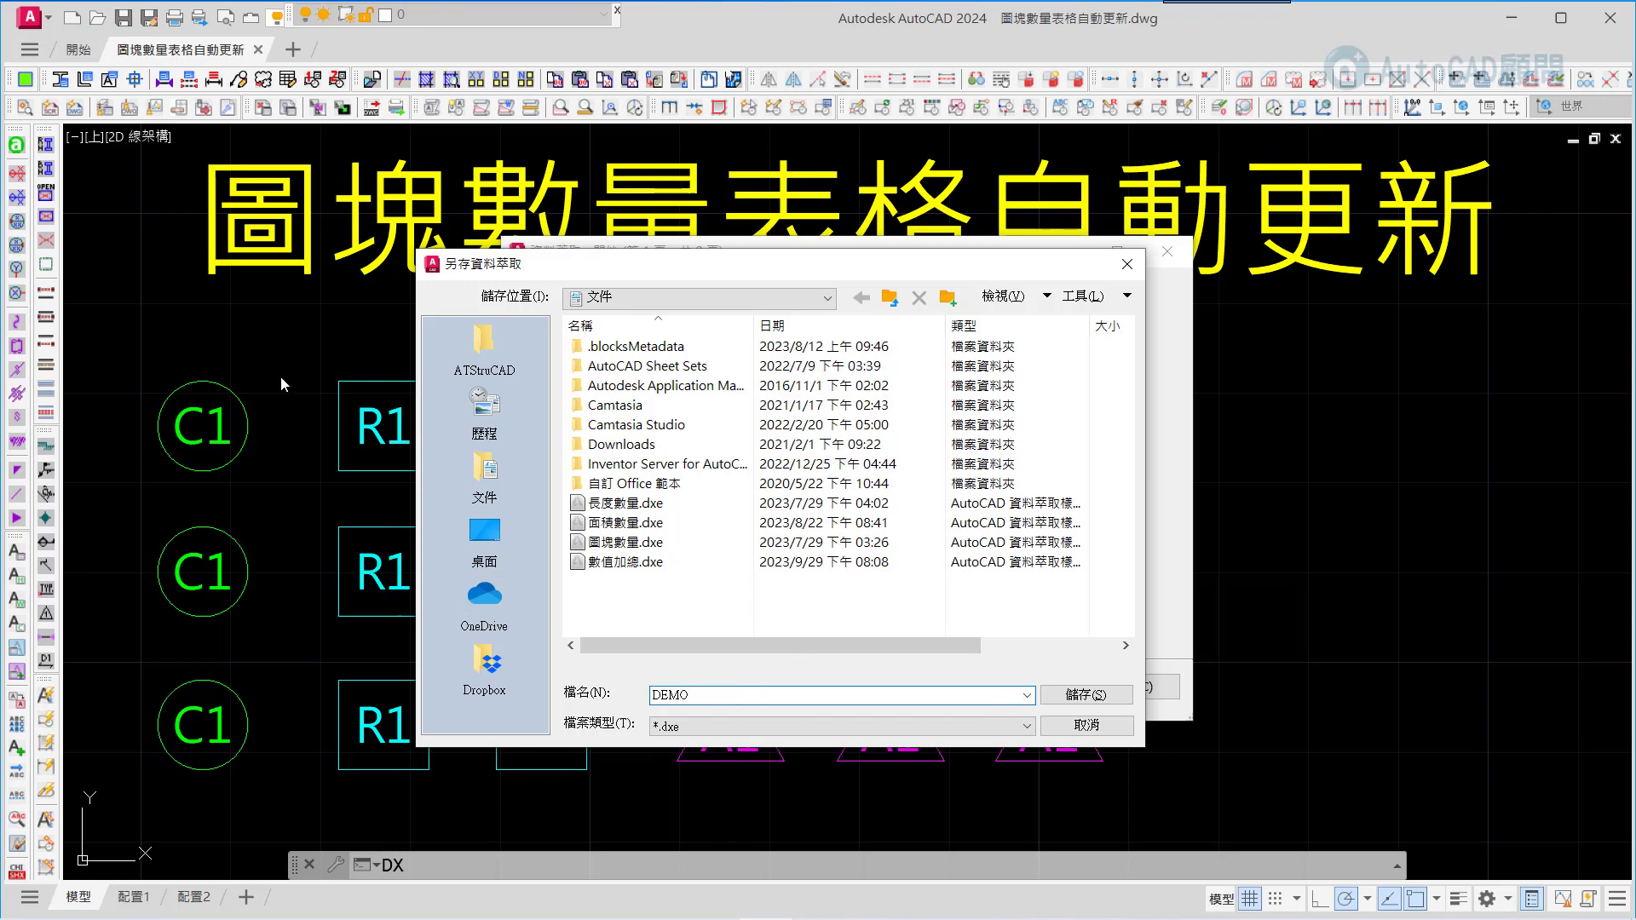
click(1084, 697)
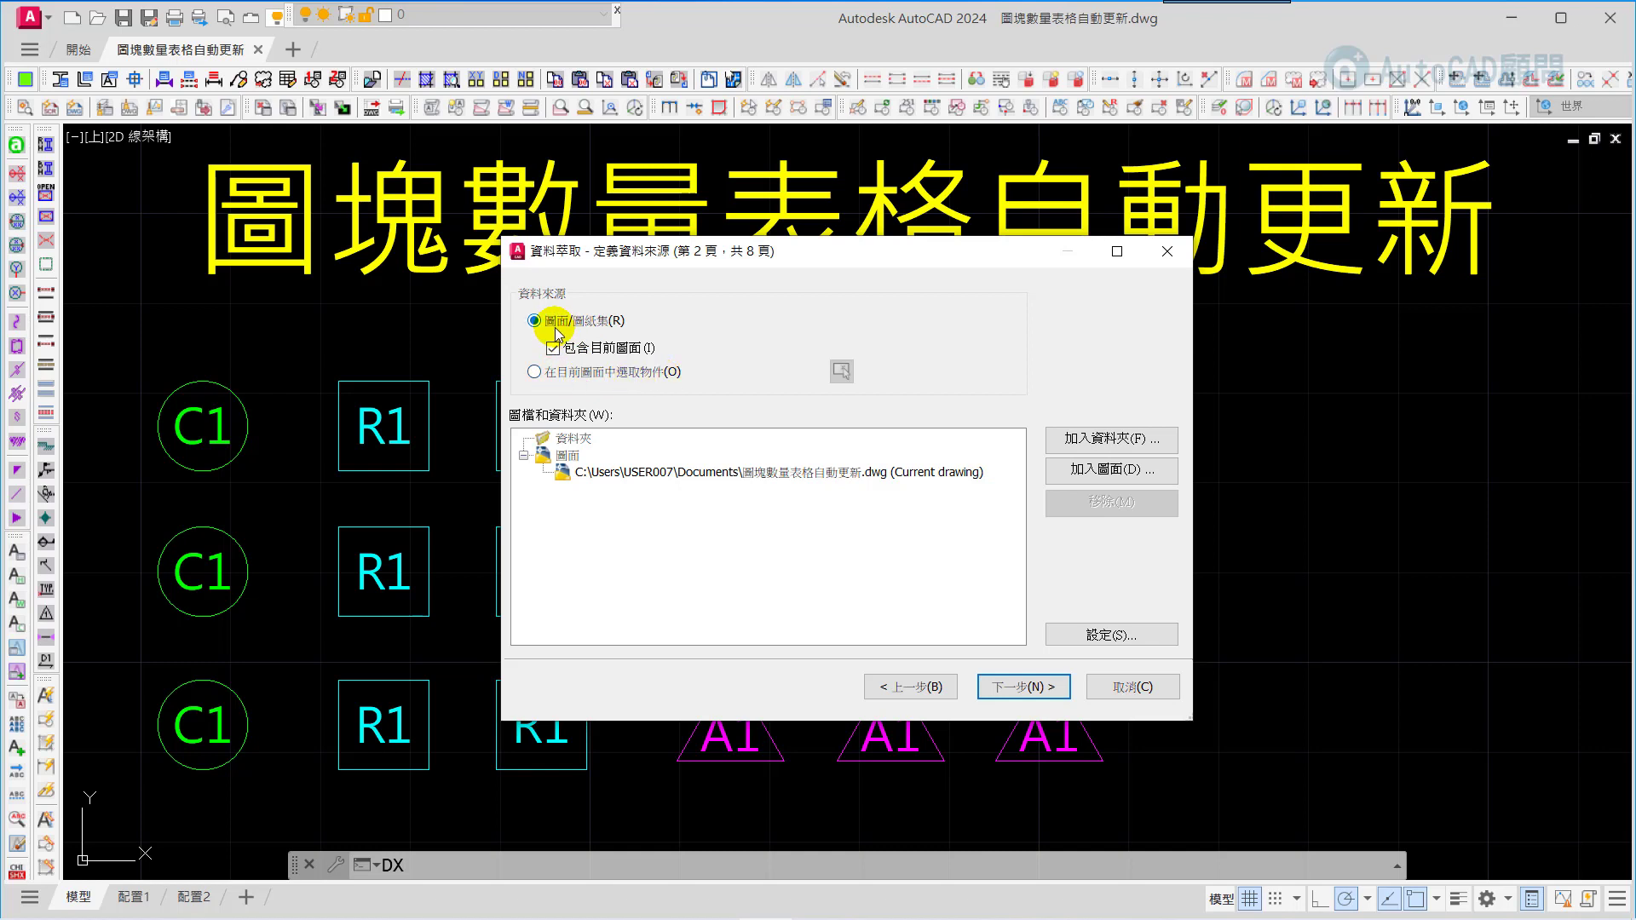
- Use the current drawing as the source and untick all non-block object types
click(1006, 693)
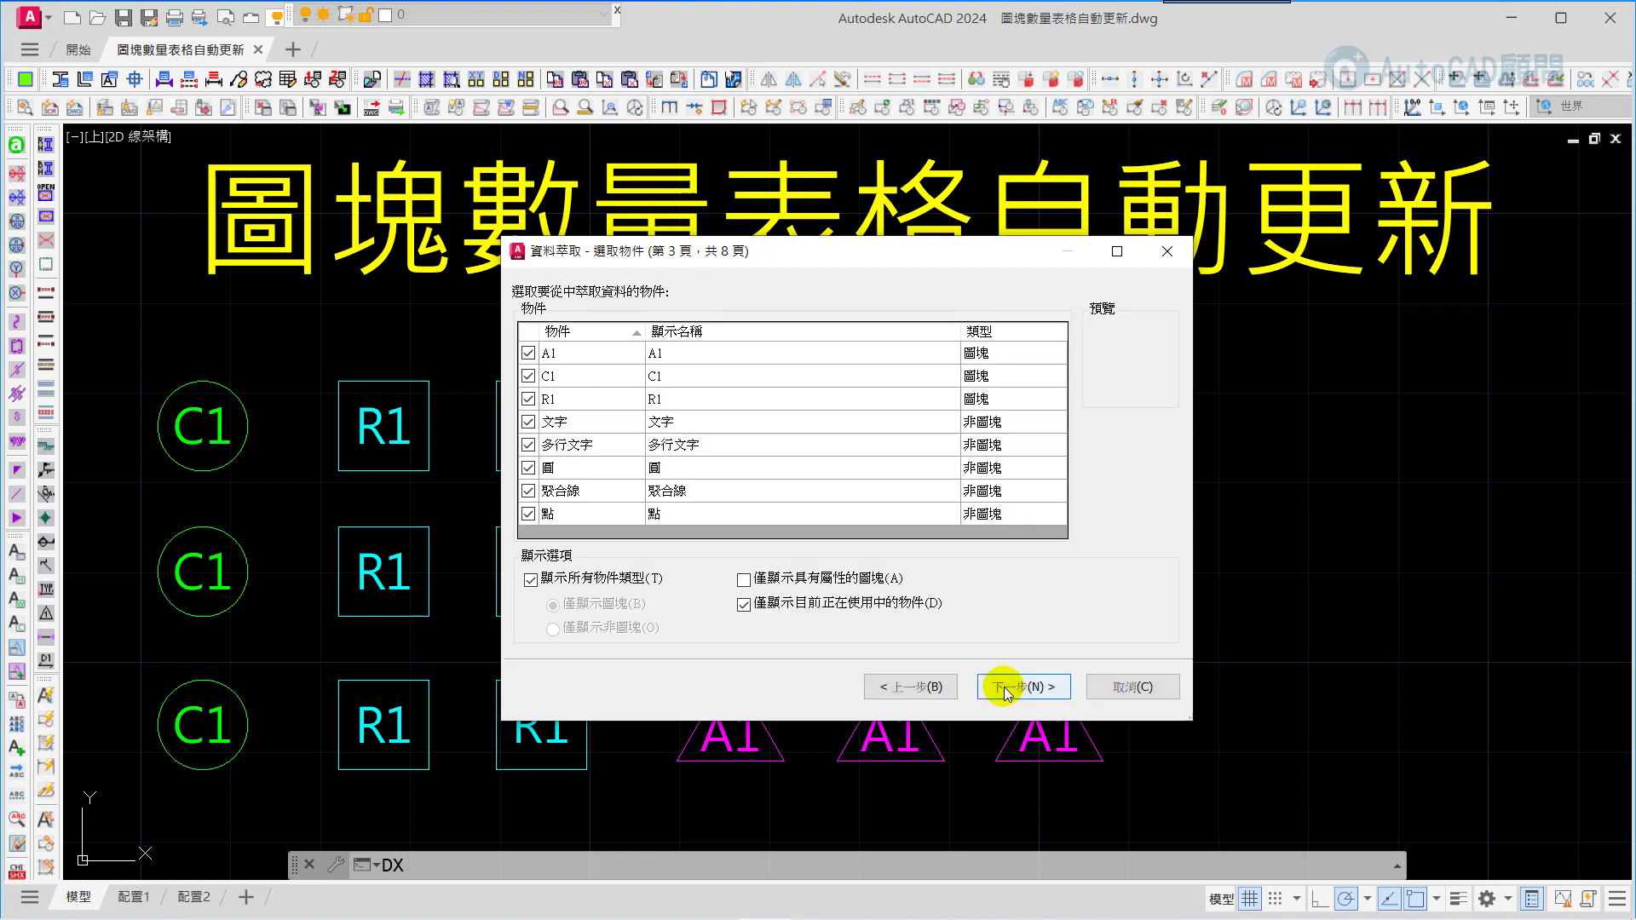
click(528, 422)
key(Down)
key(space)
key(Down)
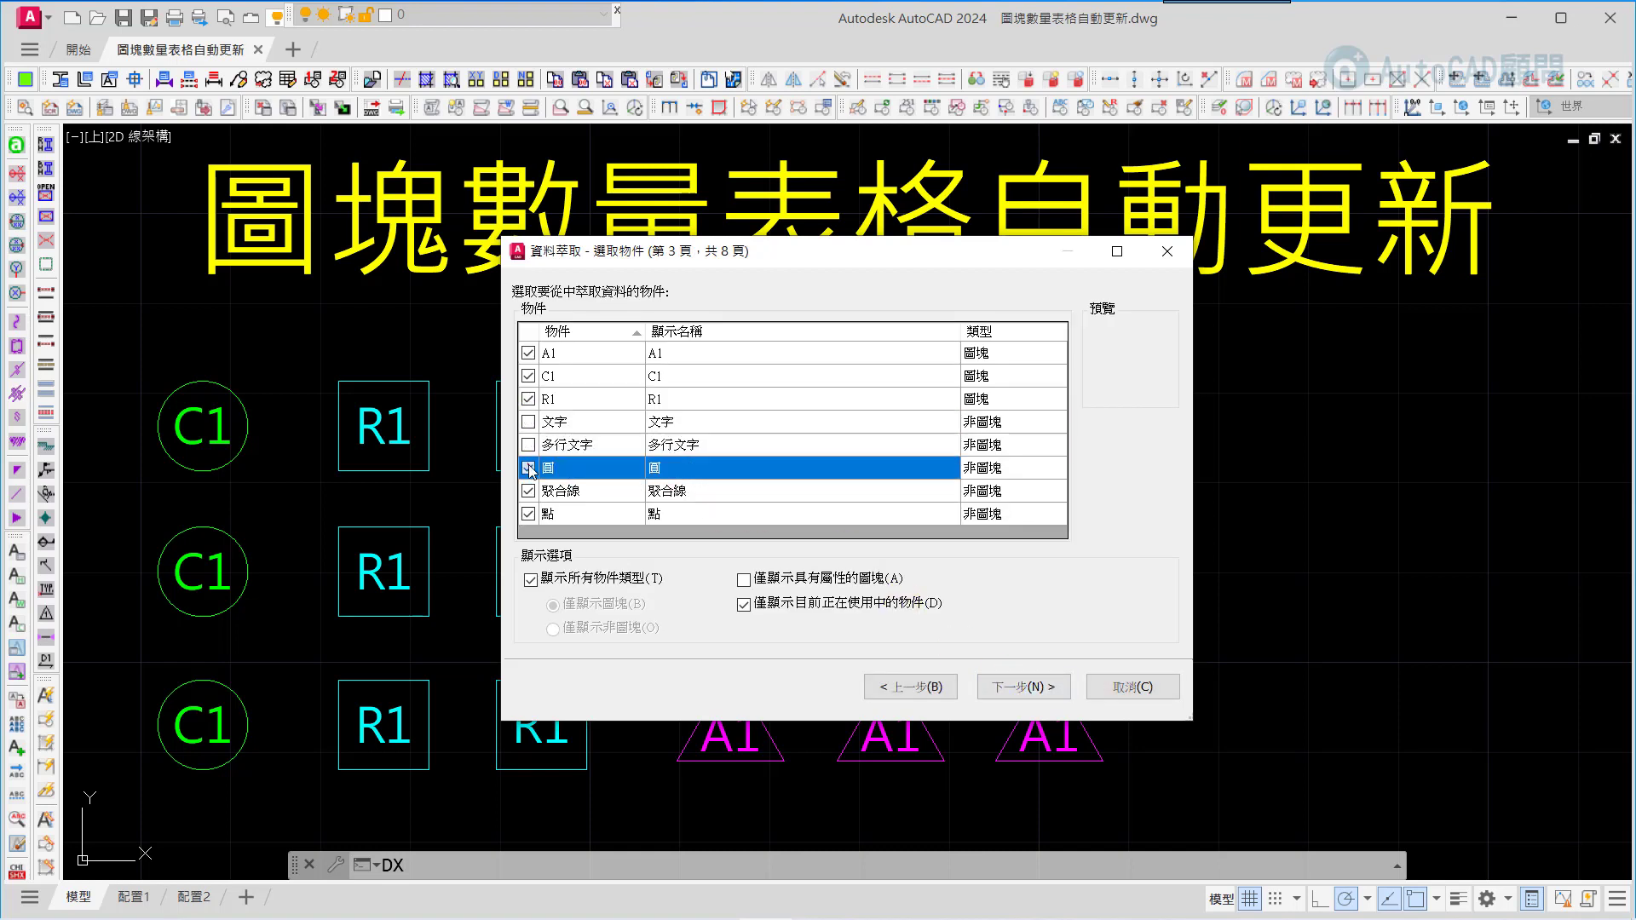
key(space)
key(Down)
key(space)
key(Down)
key(space)
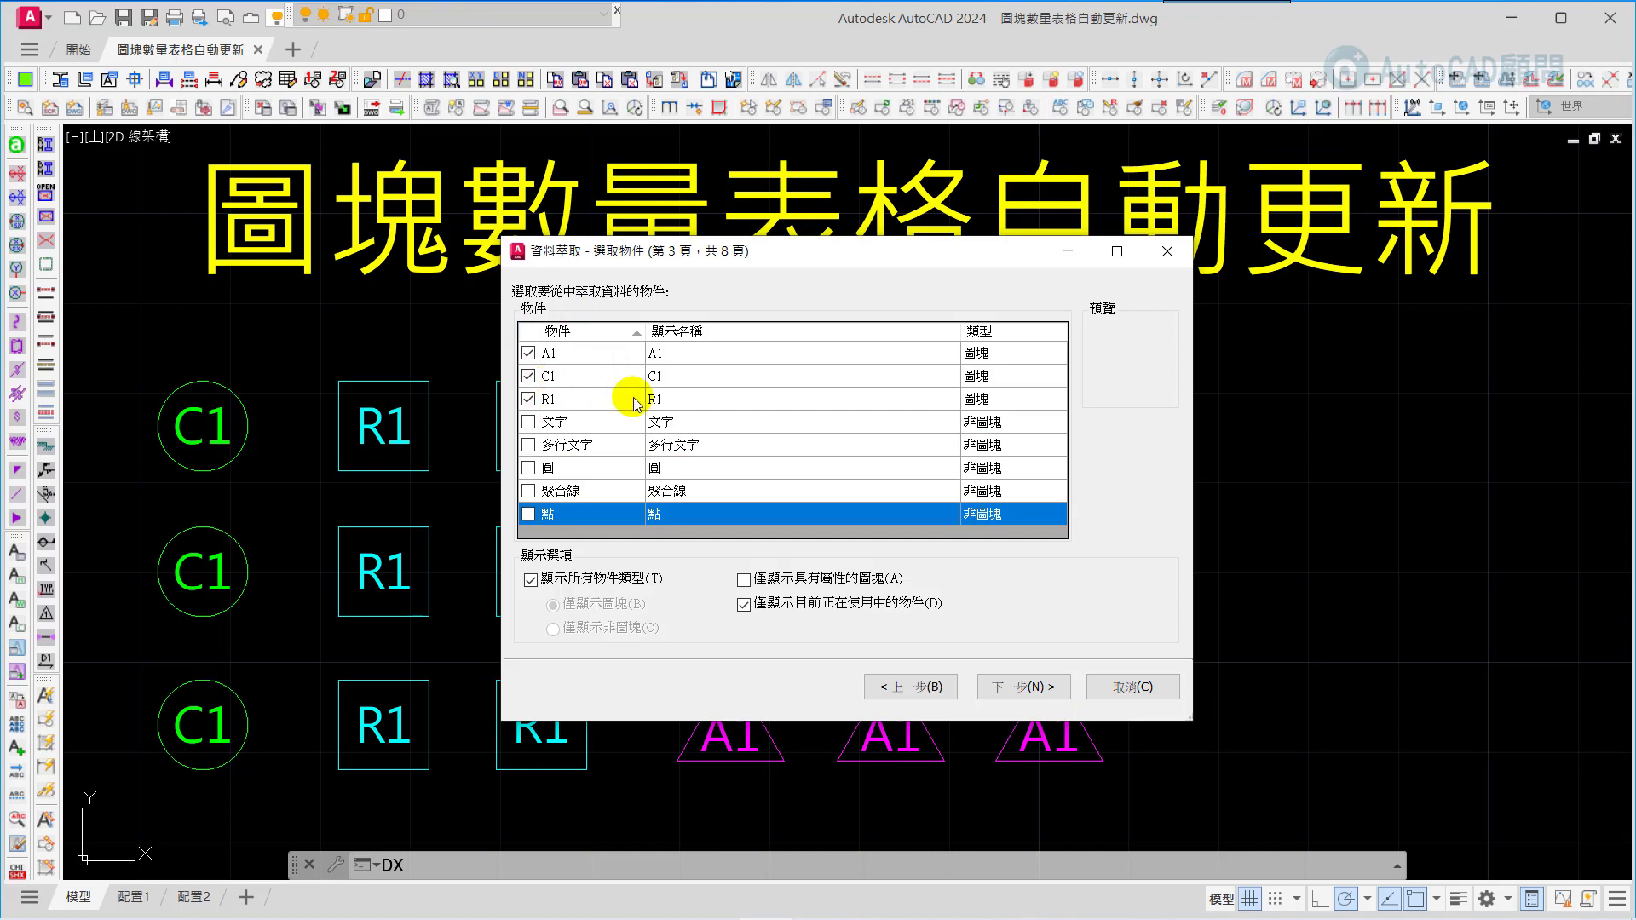
click(1022, 691)
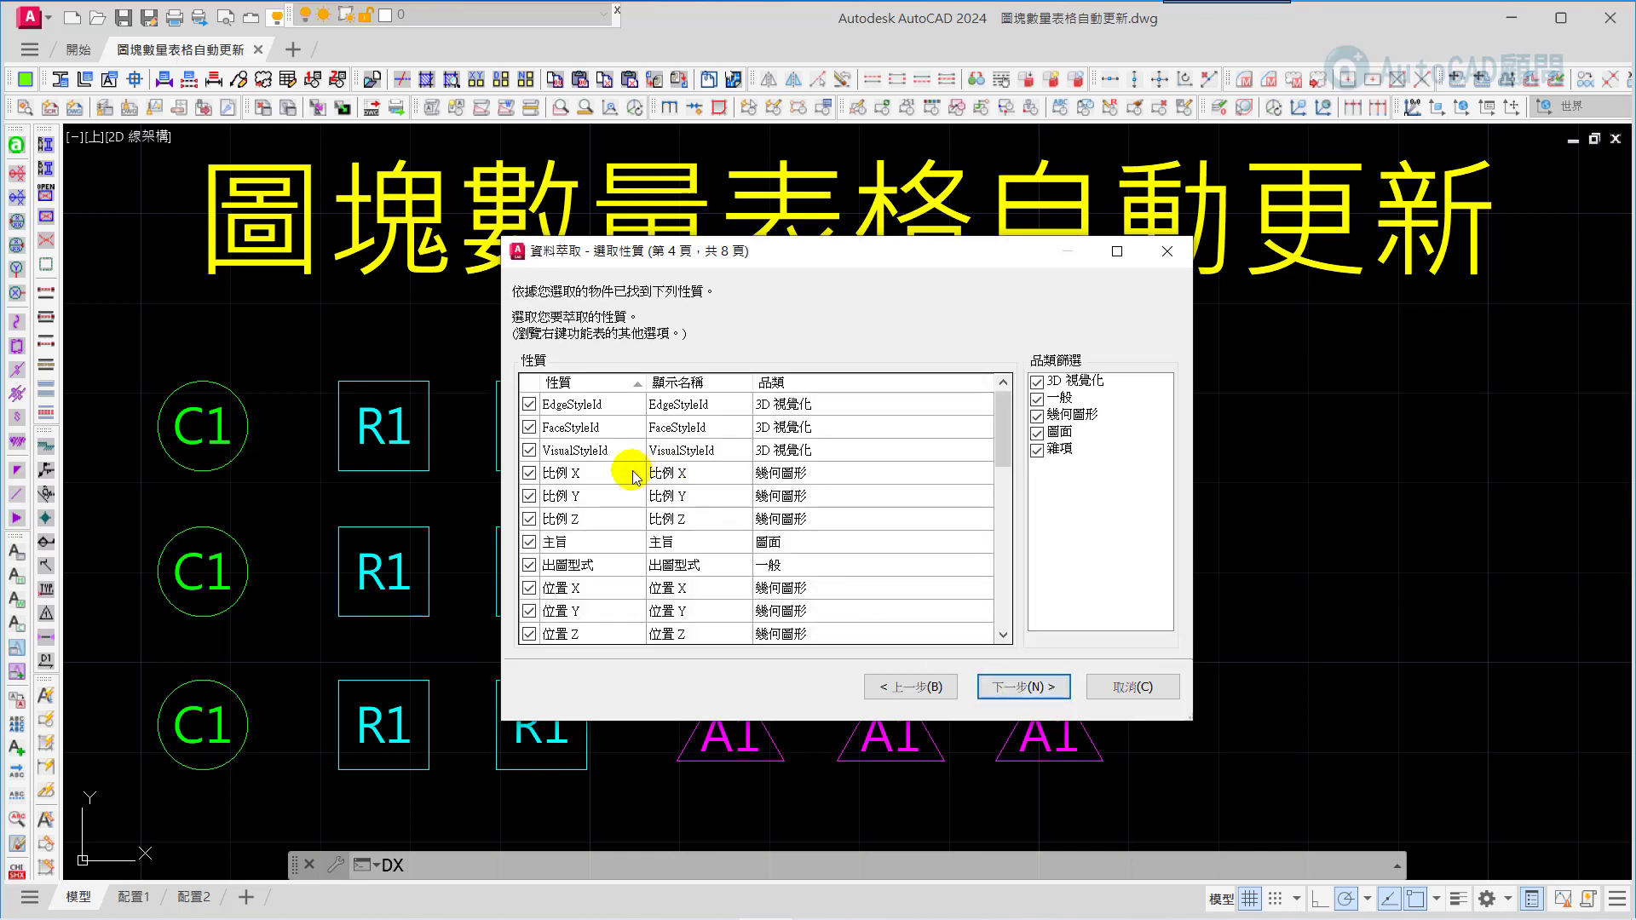
- Uncheck all properties except 單位係數 (unit factor) and preview the block counts
right_click(543, 395)
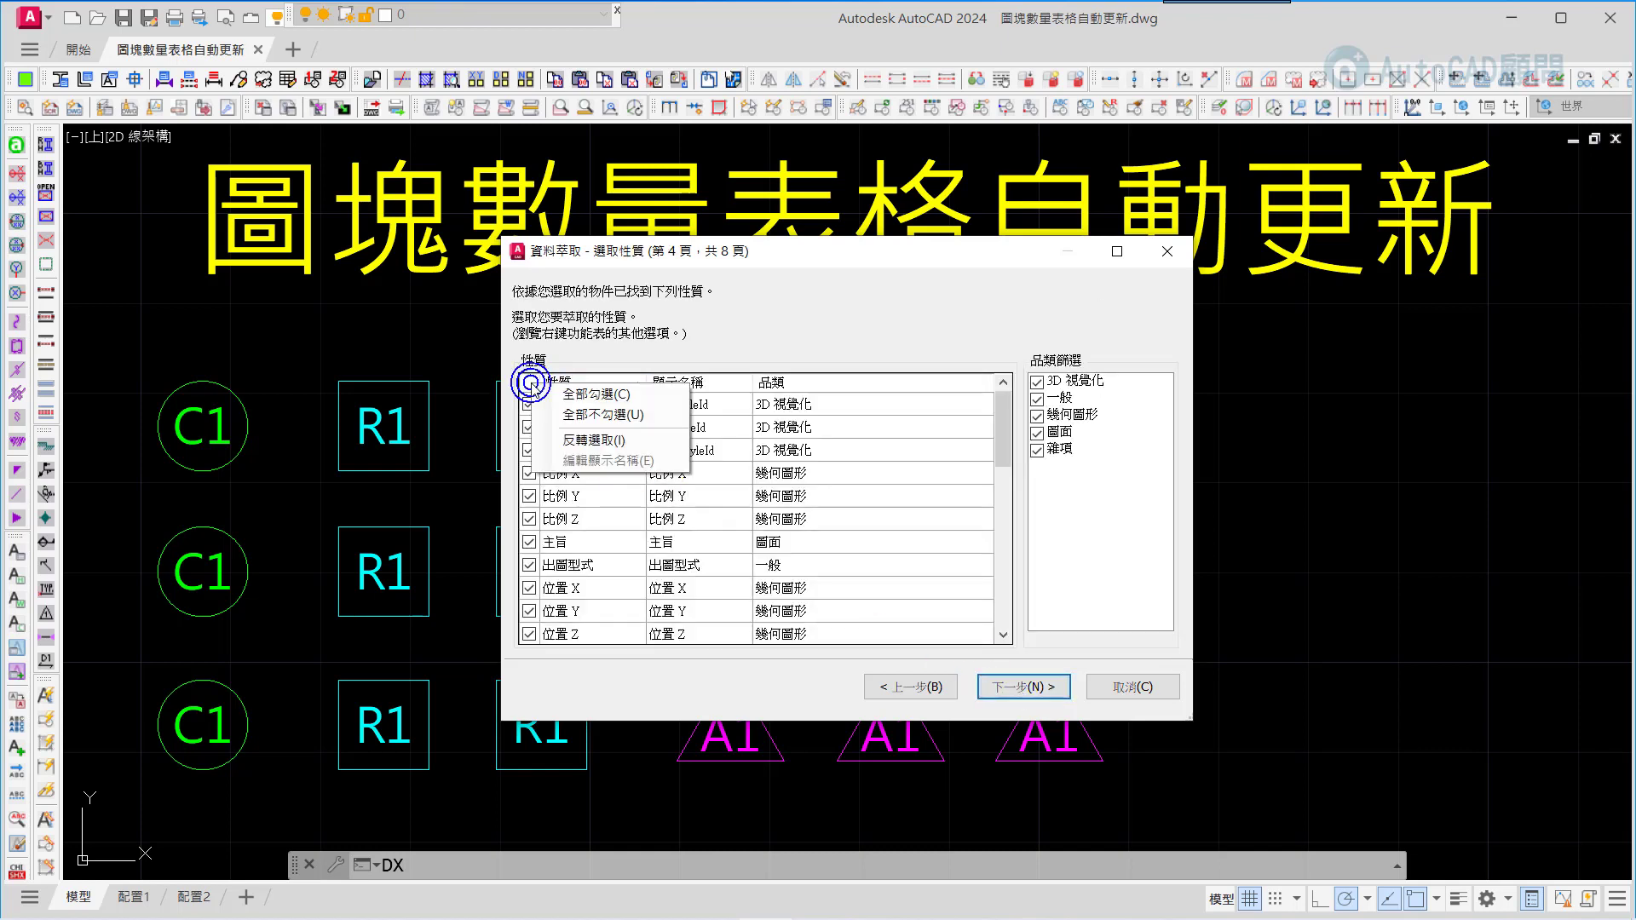
click(575, 417)
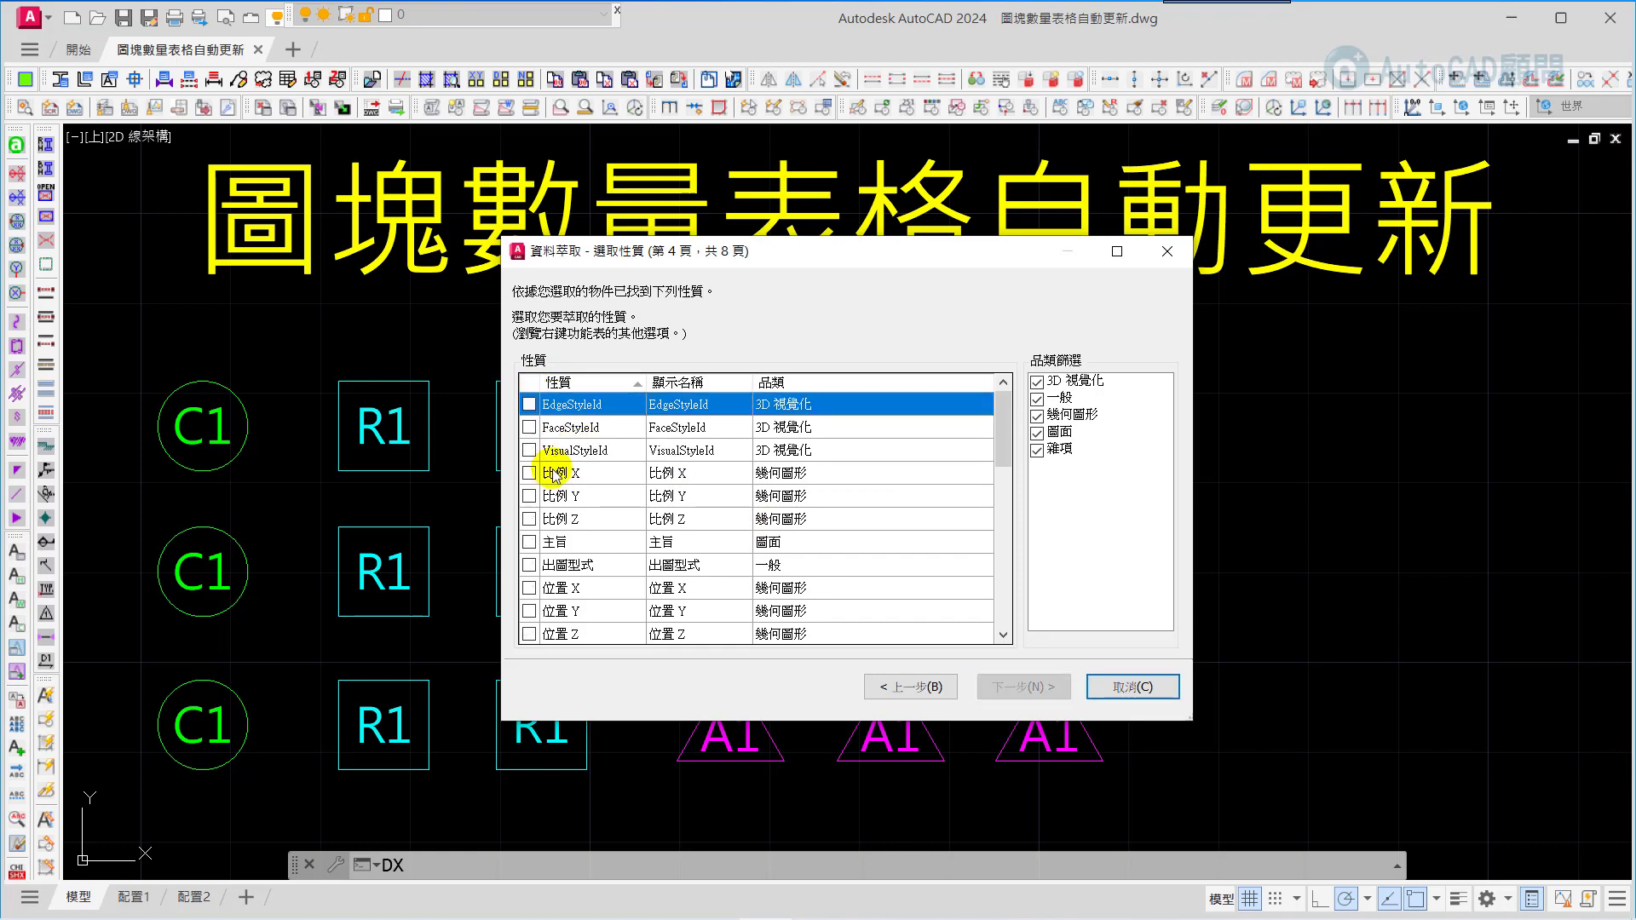
scroll(542, 549, down, 1)
scroll(539, 552, down, 2)
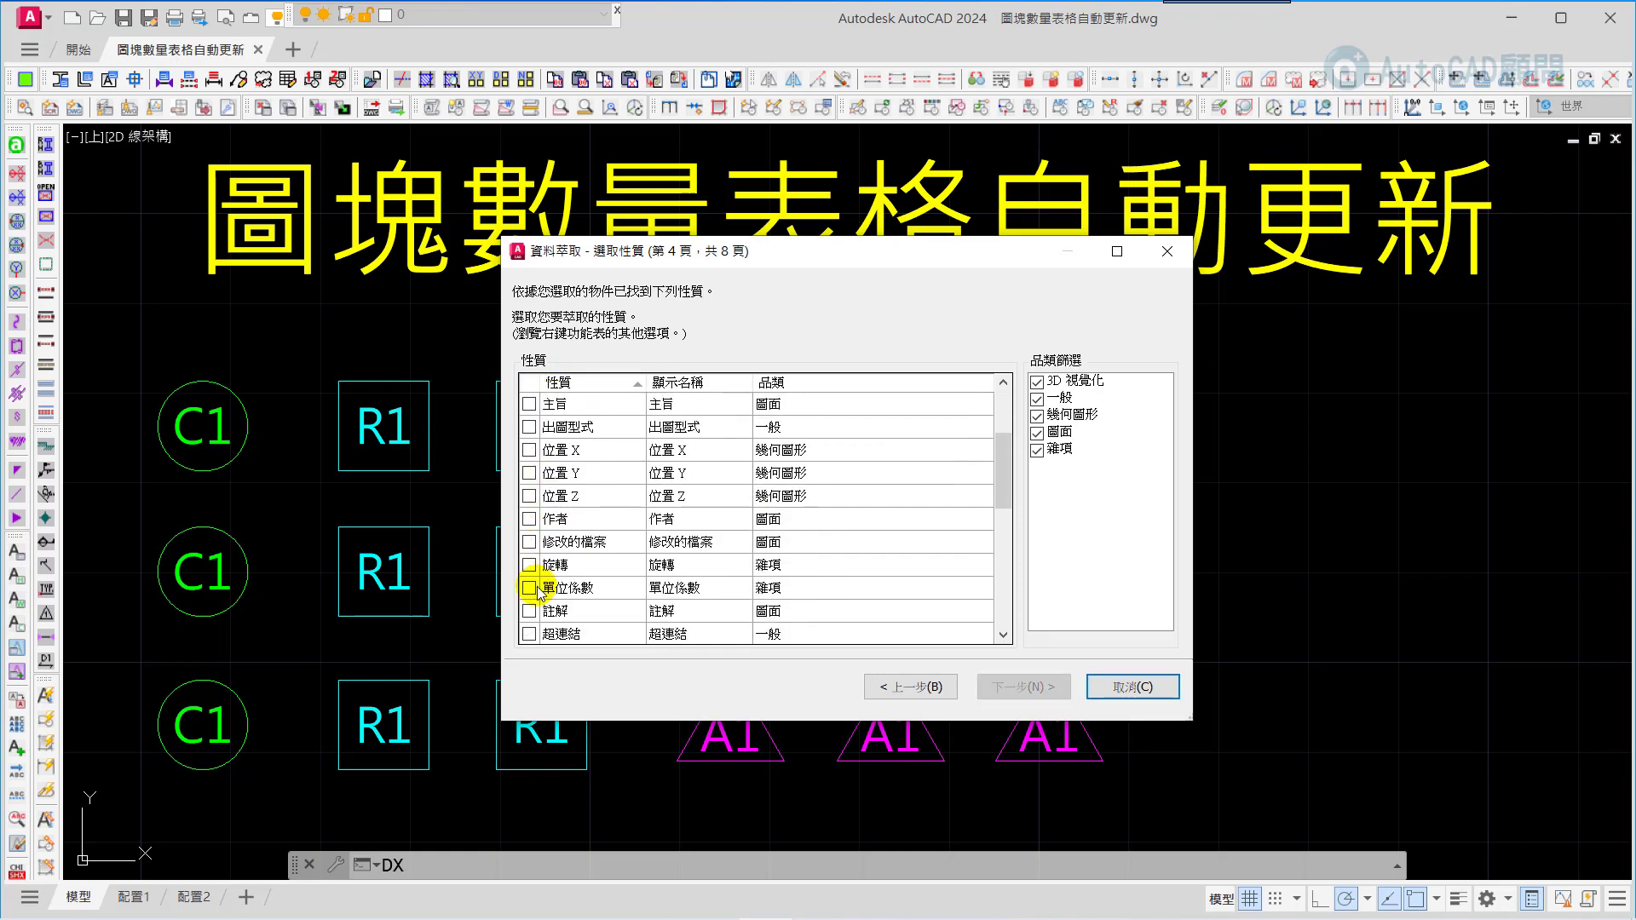
scroll(537, 537, down, 2)
click(529, 449)
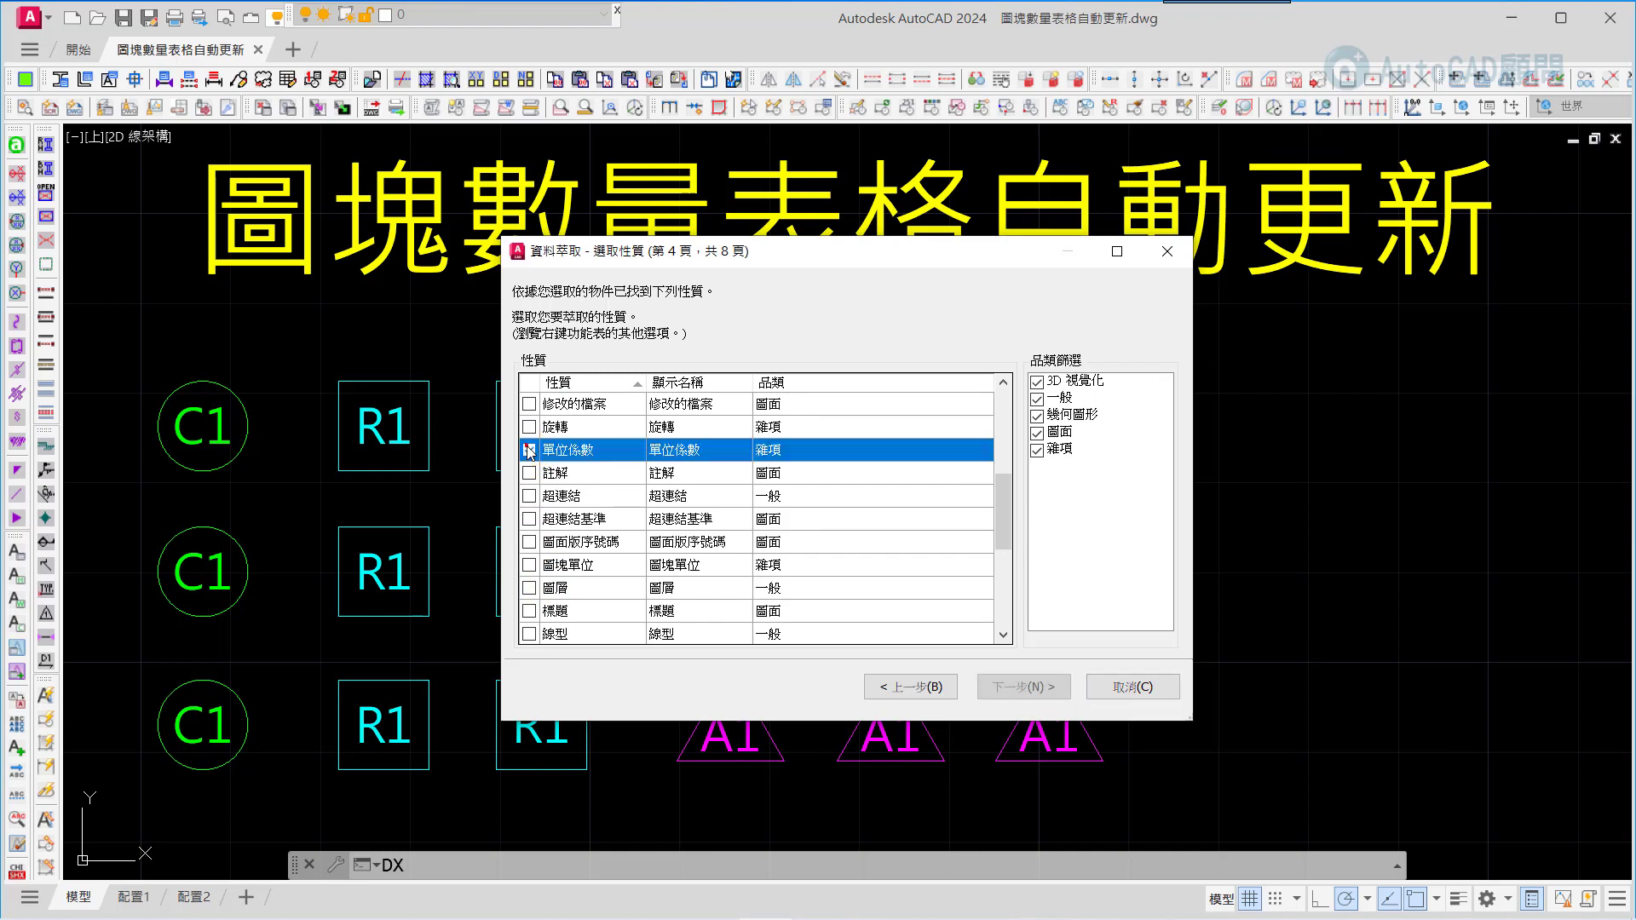
click(1020, 691)
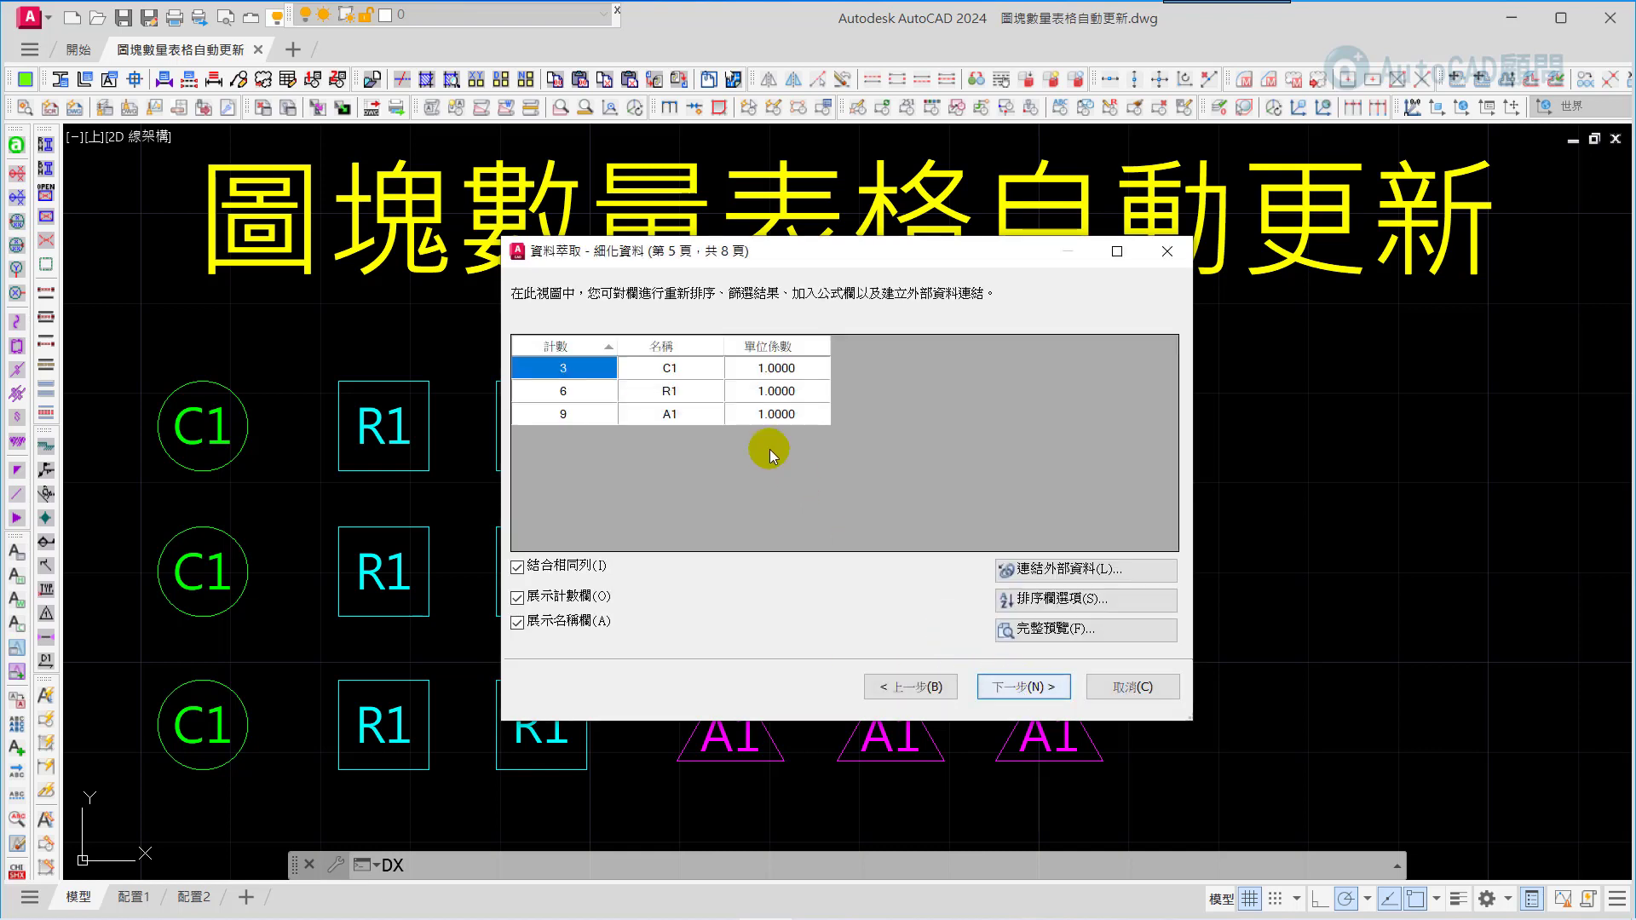
- Hide the 單位係數 column, sort by 名稱, and move 計數 after 名稱
right_click(780, 349)
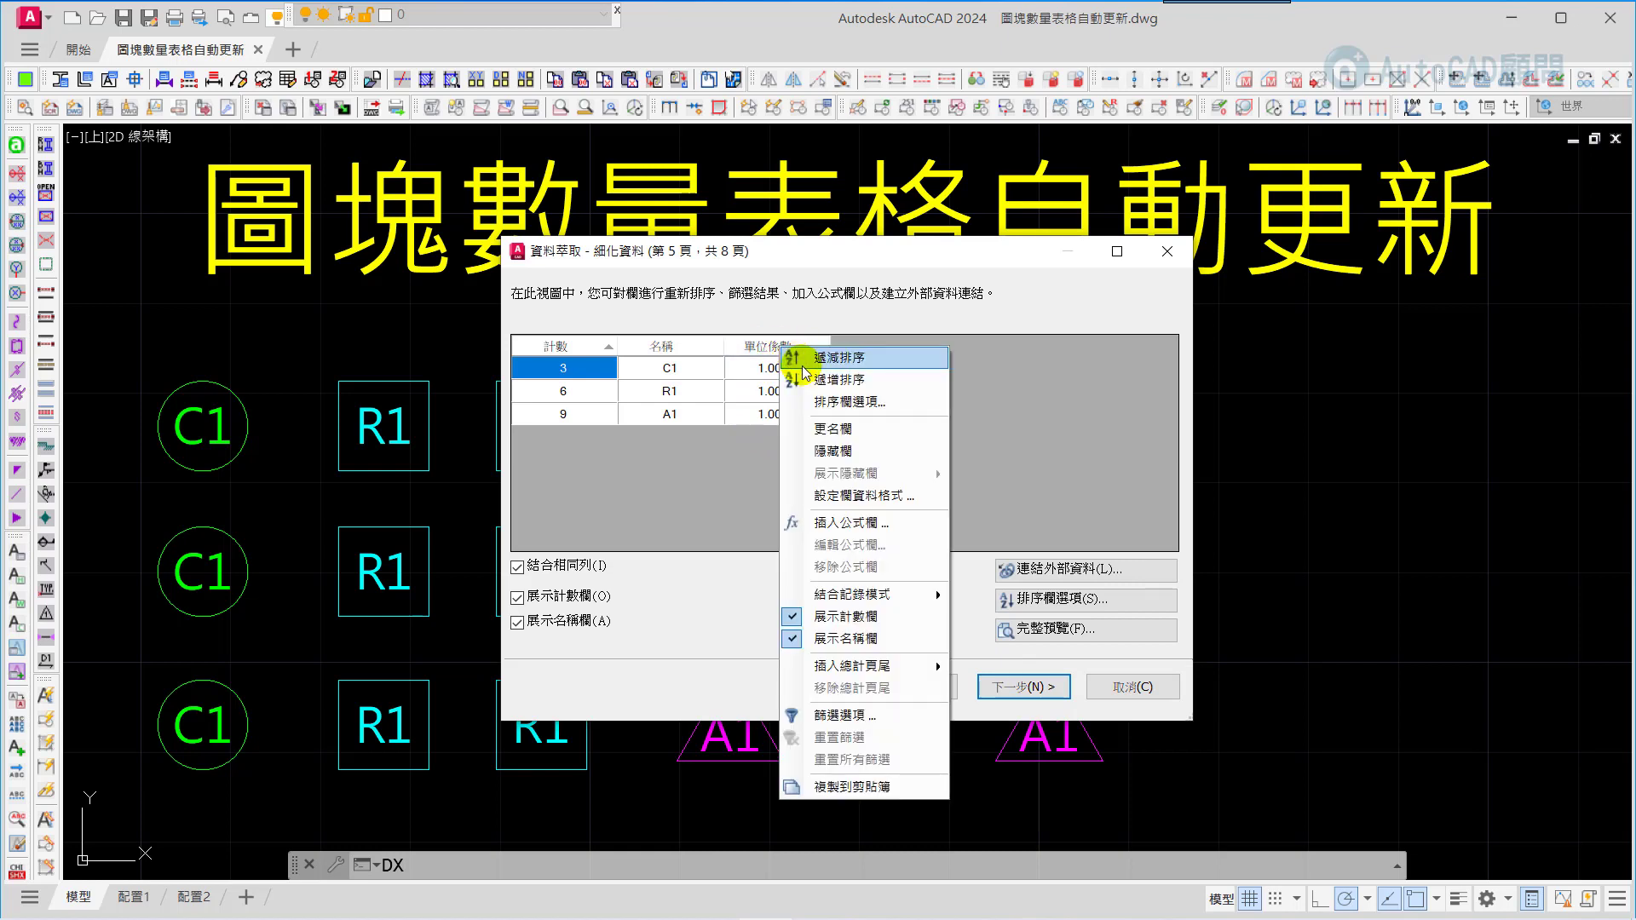
click(831, 450)
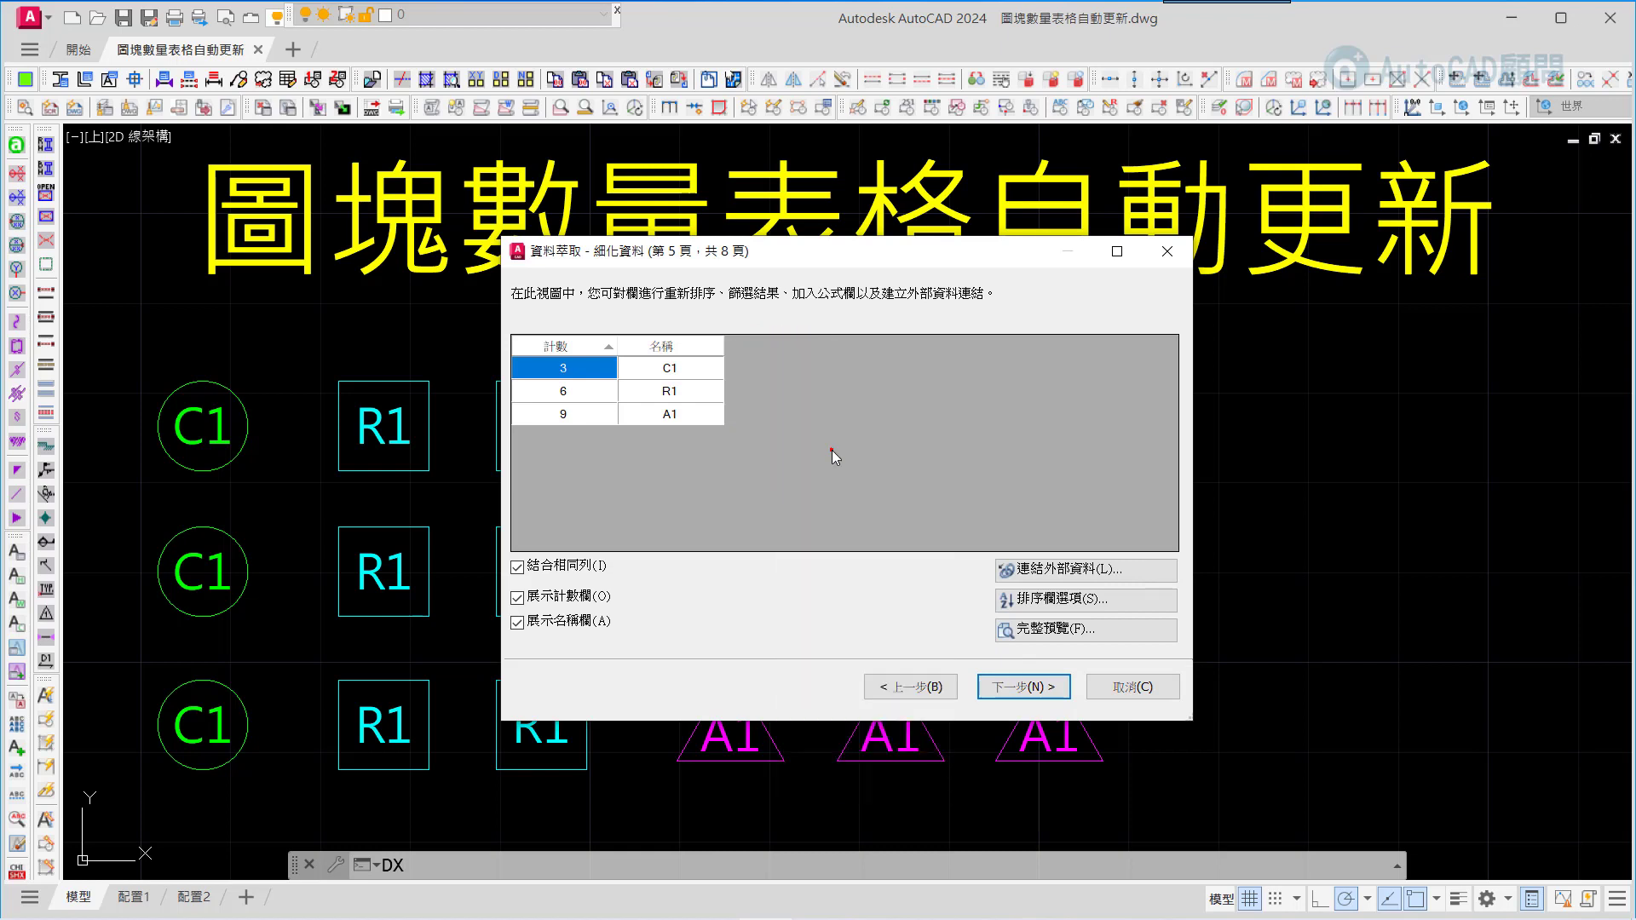
click(677, 349)
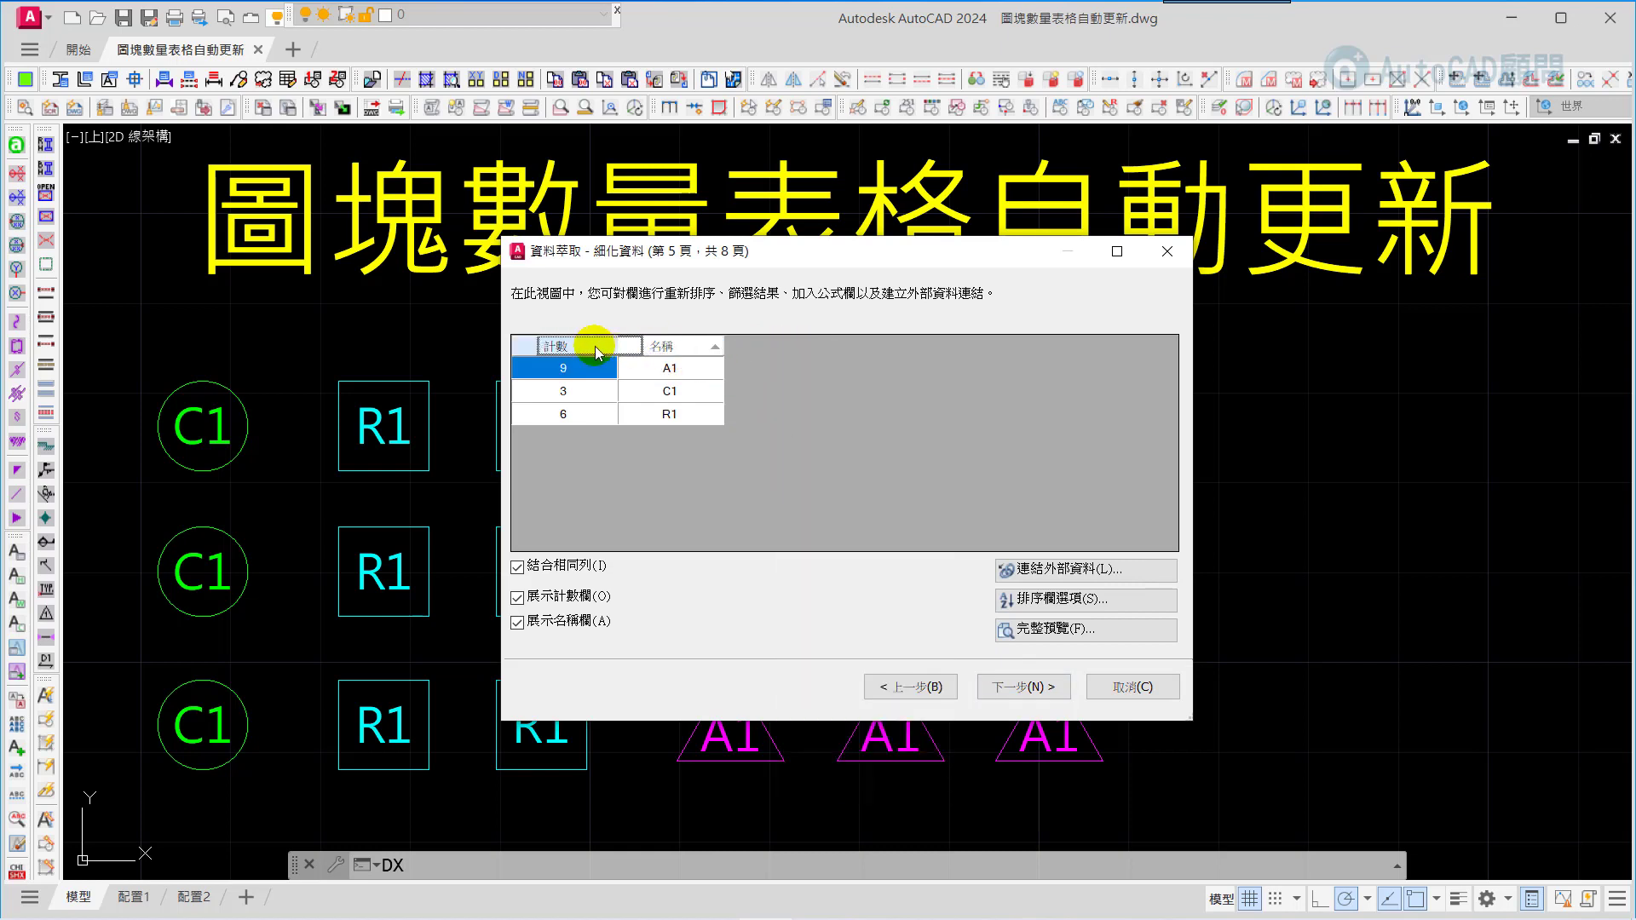
drag(571, 352, 661, 346)
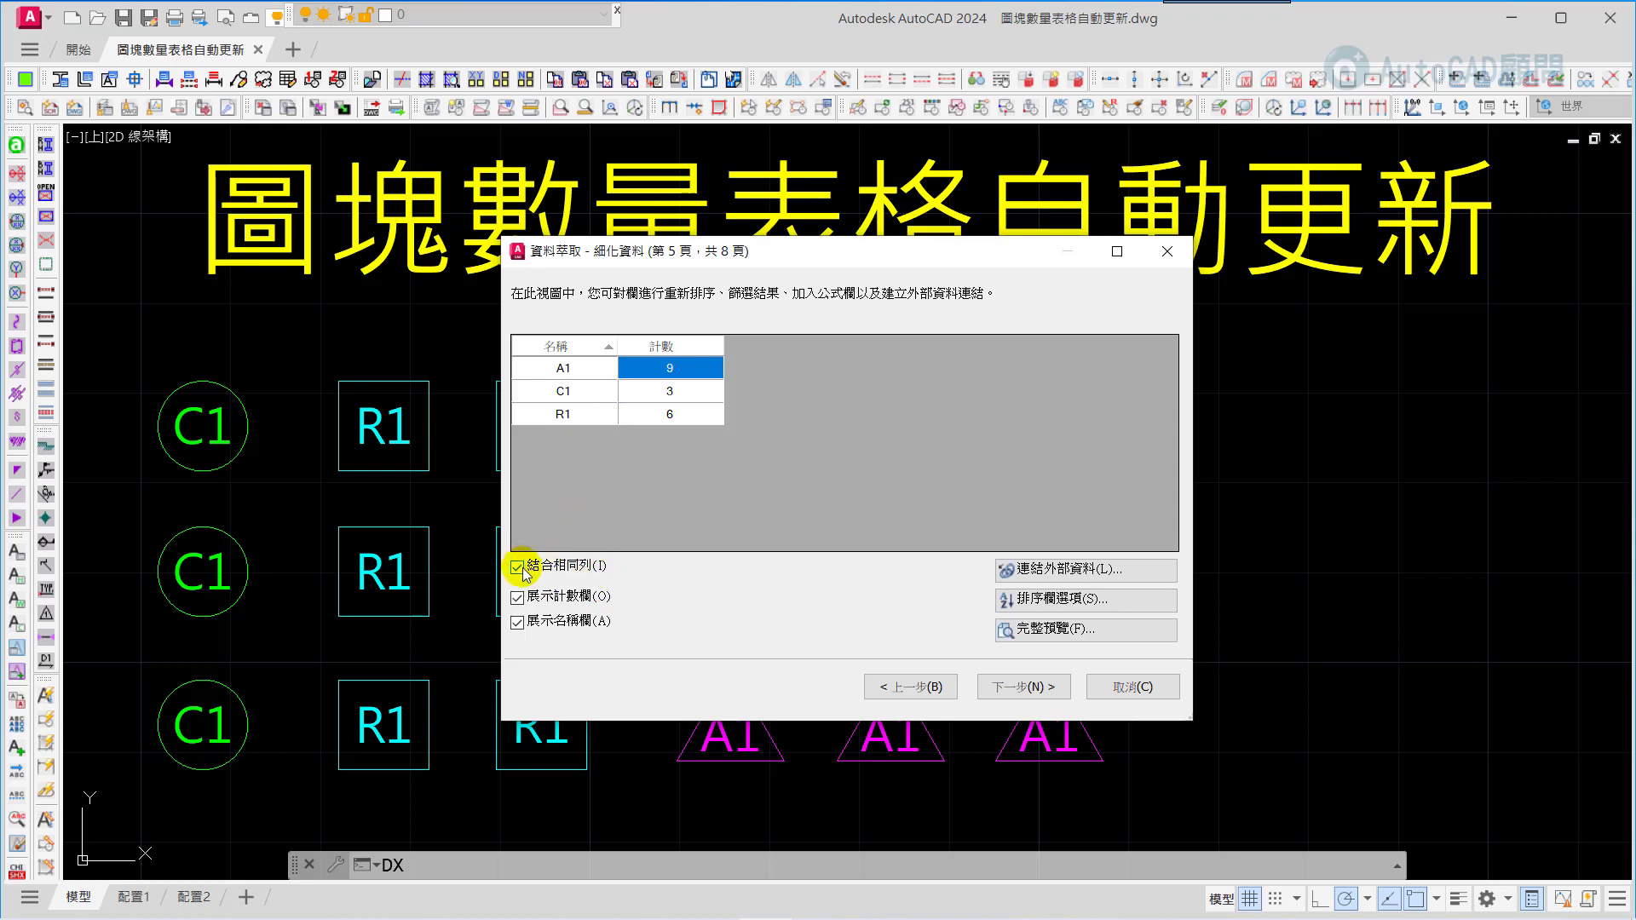
- Choose to insert the data as a table in the drawing and finish the wizard
click(1023, 686)
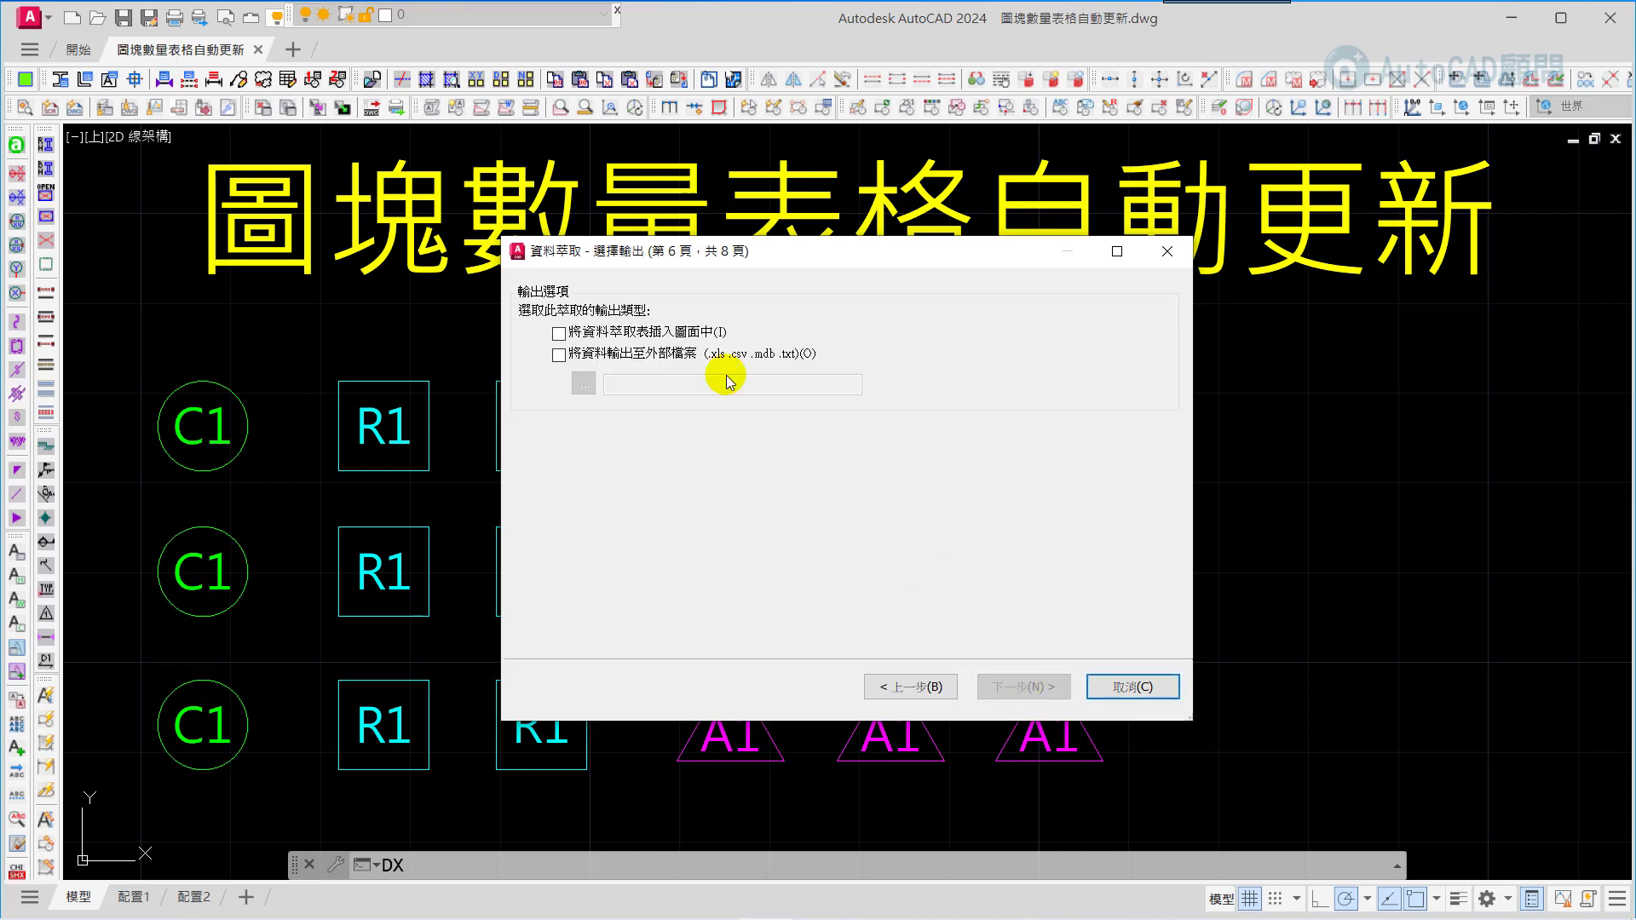
click(586, 337)
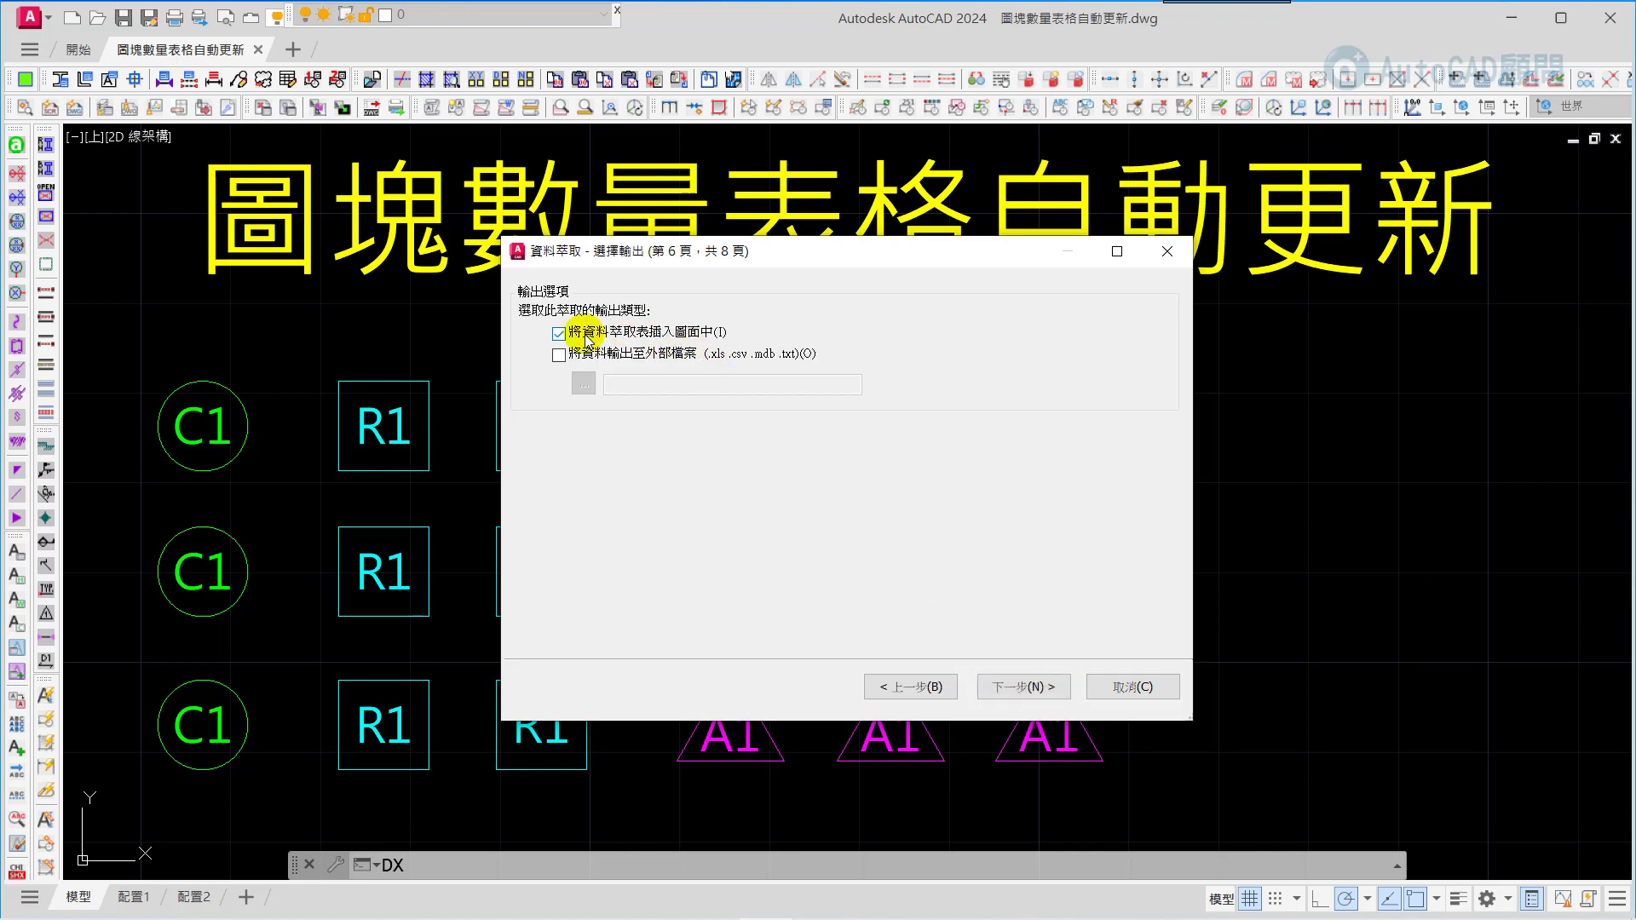
click(1009, 692)
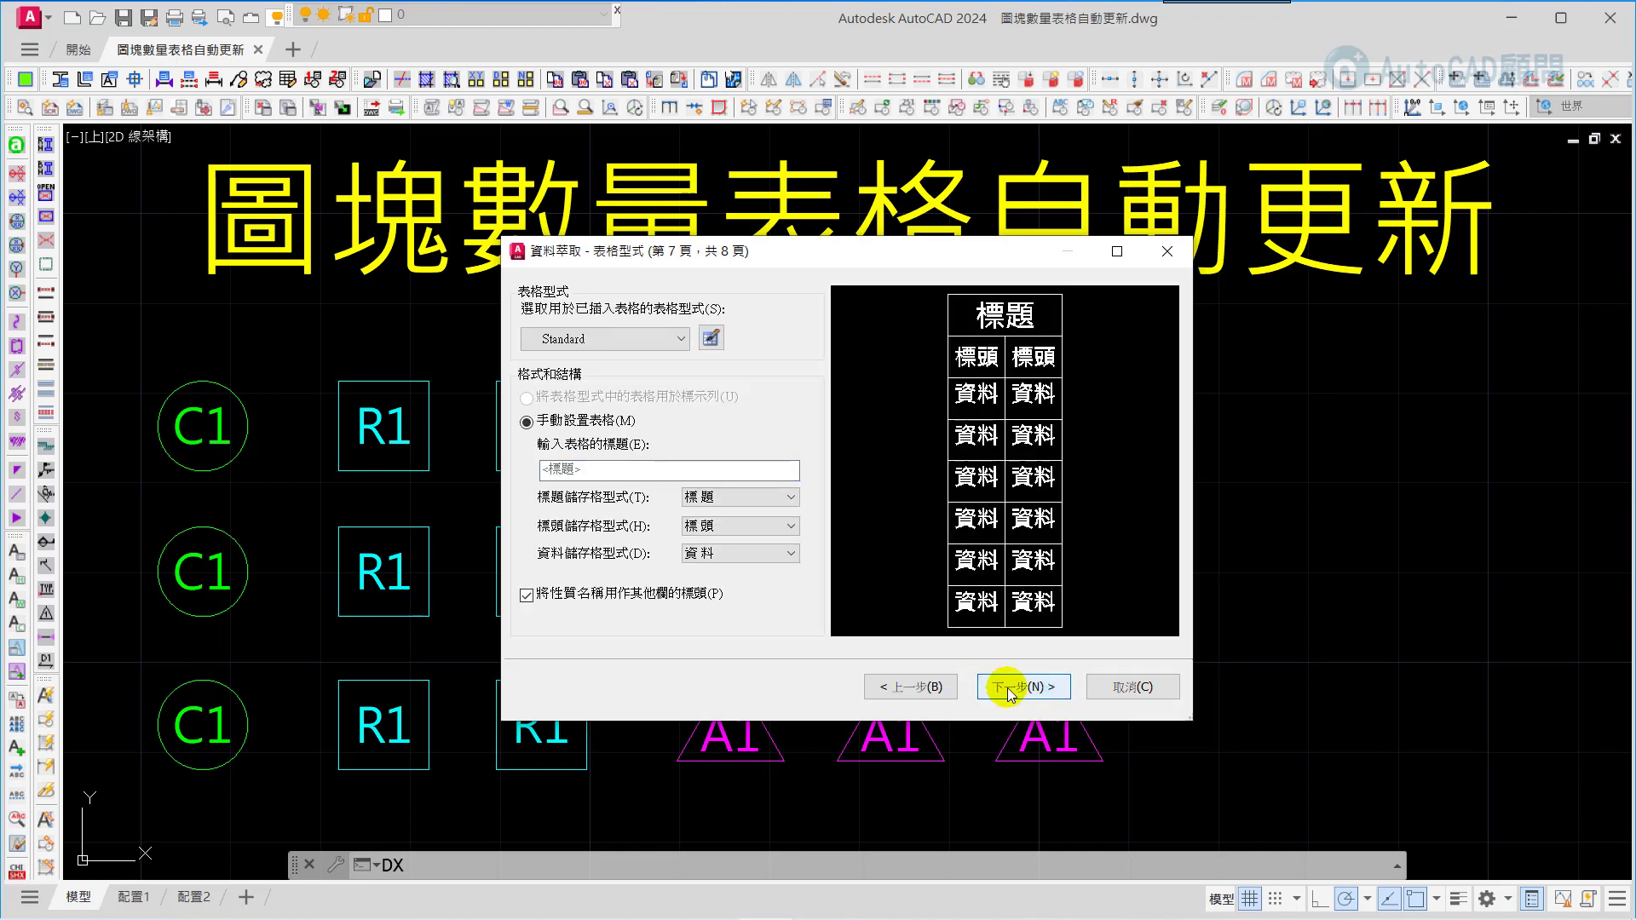
click(763, 471)
click(1009, 689)
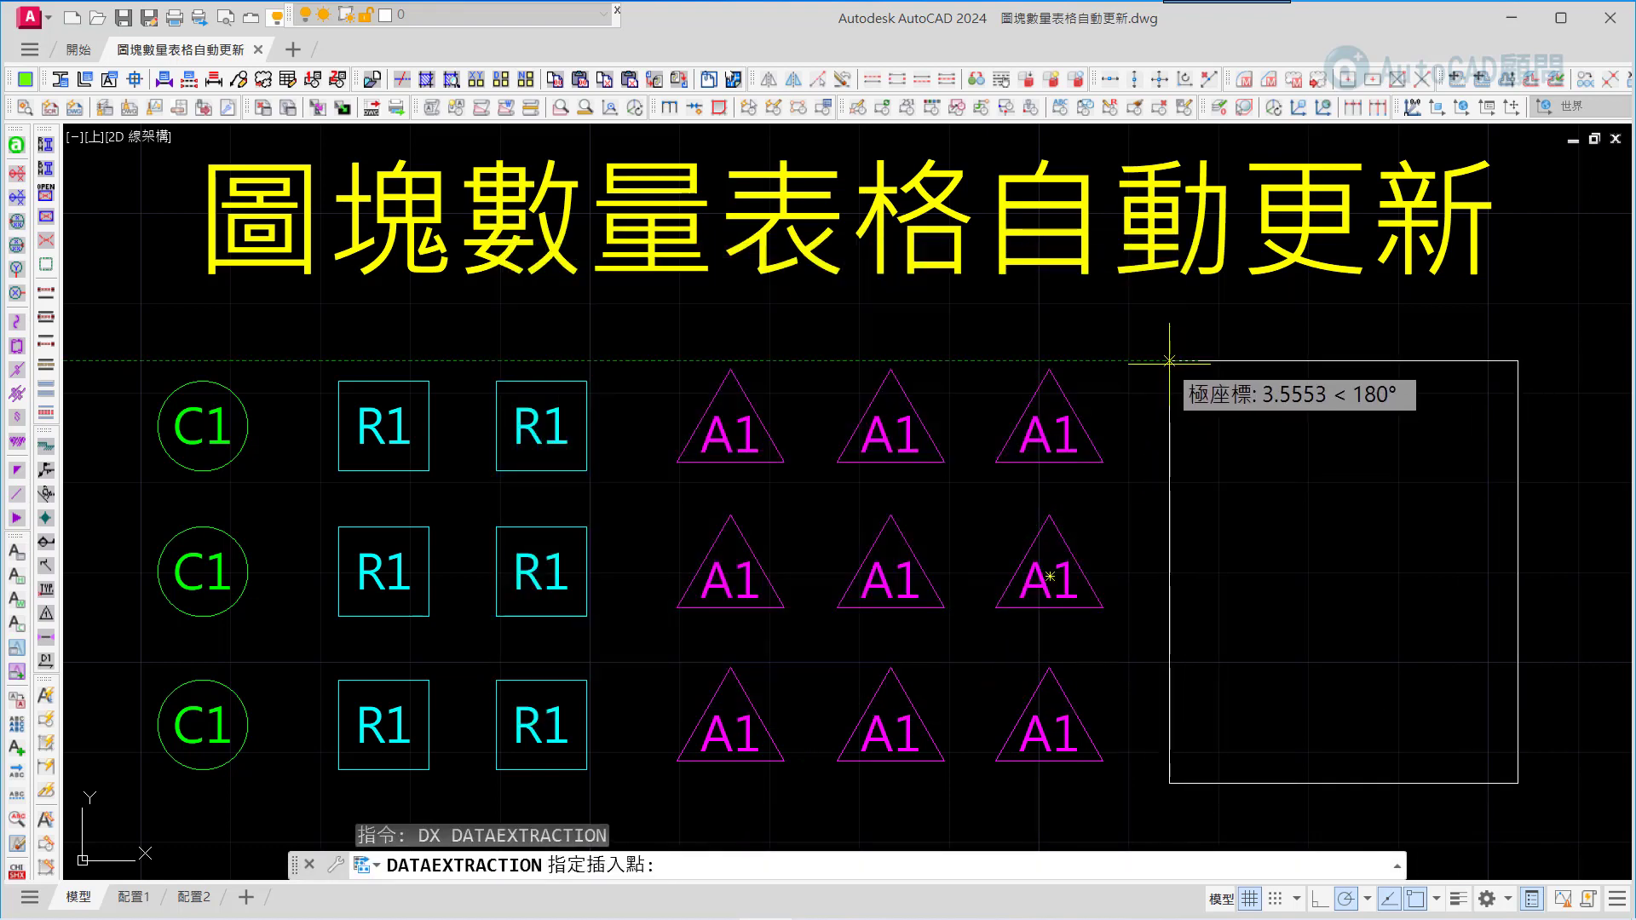
- Place the table right of the blocks, then erase one A1 triangle and two R1 squares
click(1169, 360)
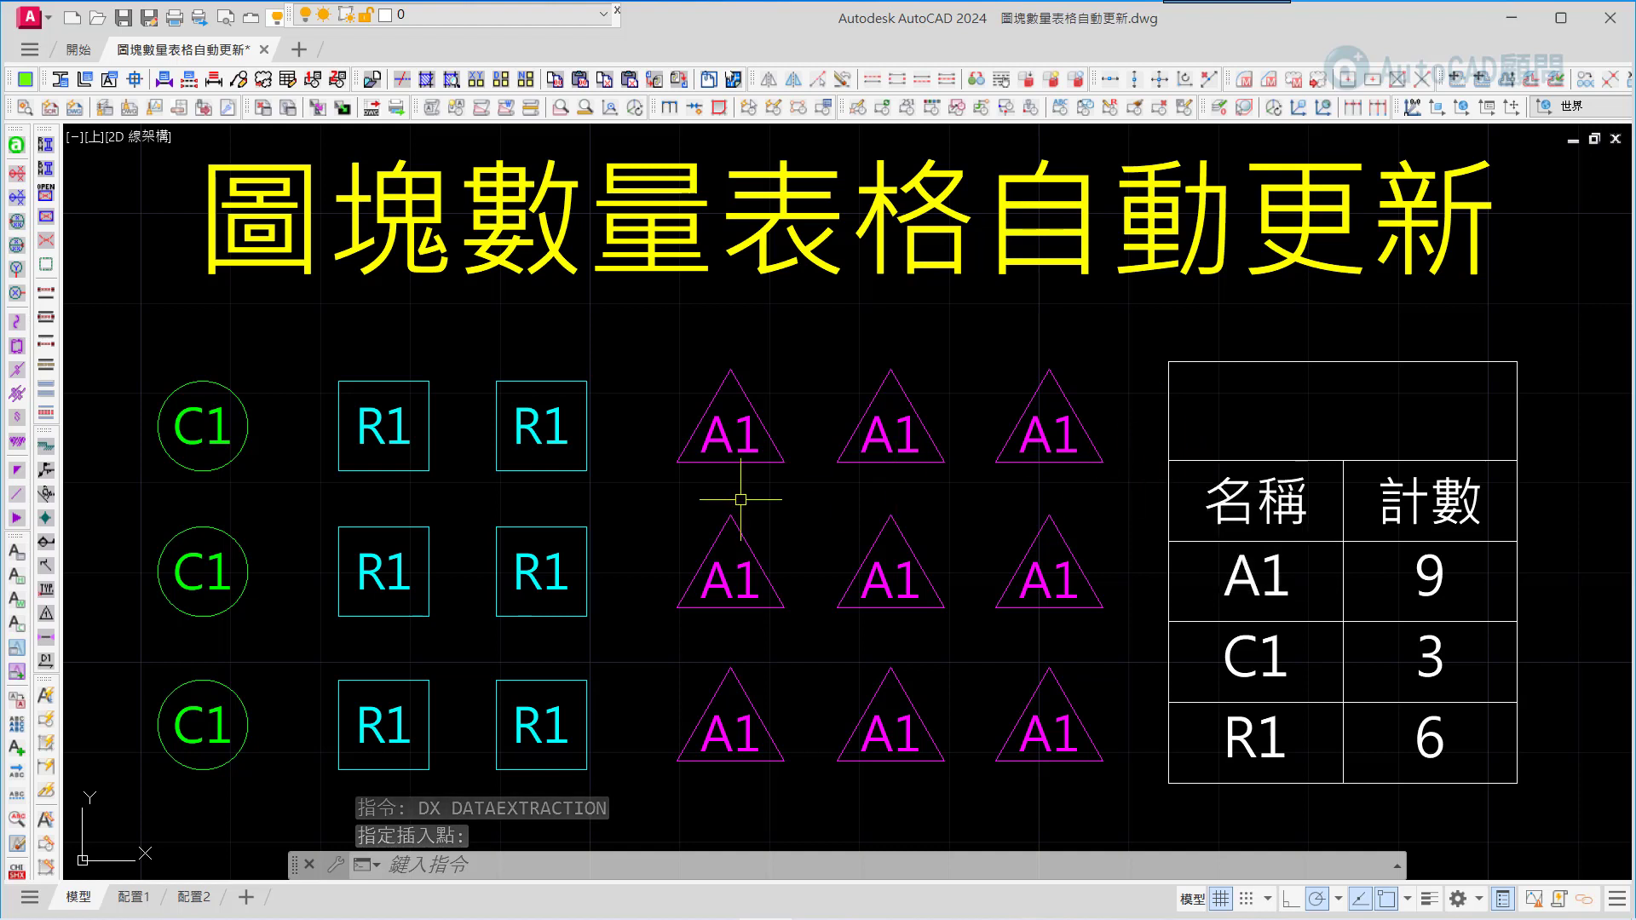
text(E)
key(Return)
click(746, 467)
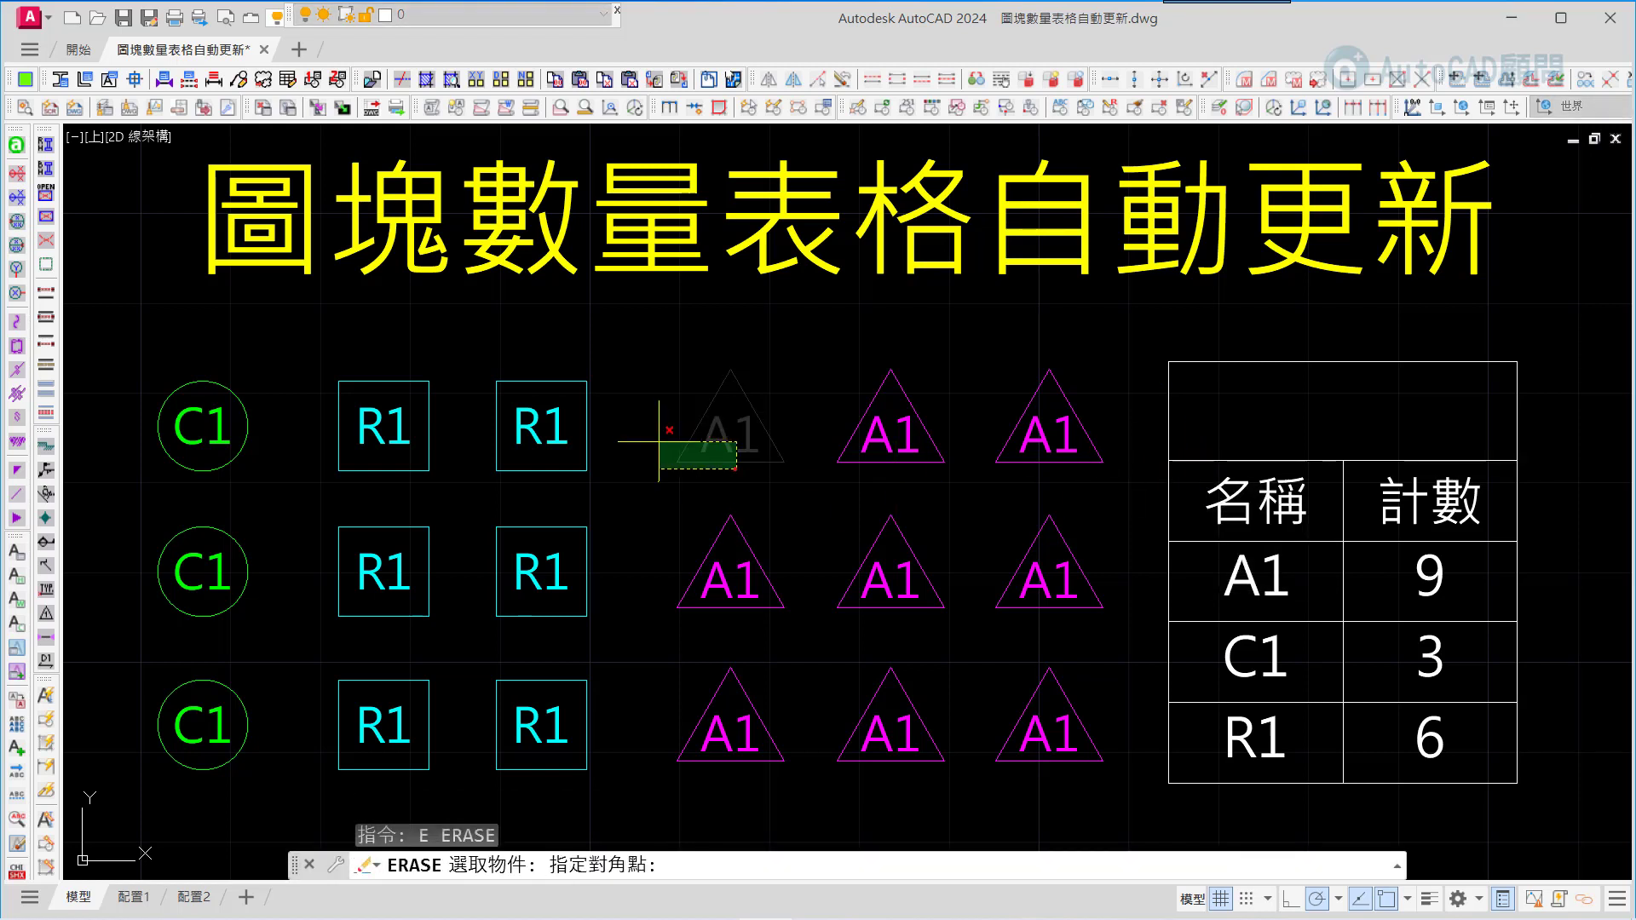
click(651, 433)
key(Return)
click(556, 485)
click(409, 426)
key(Return)
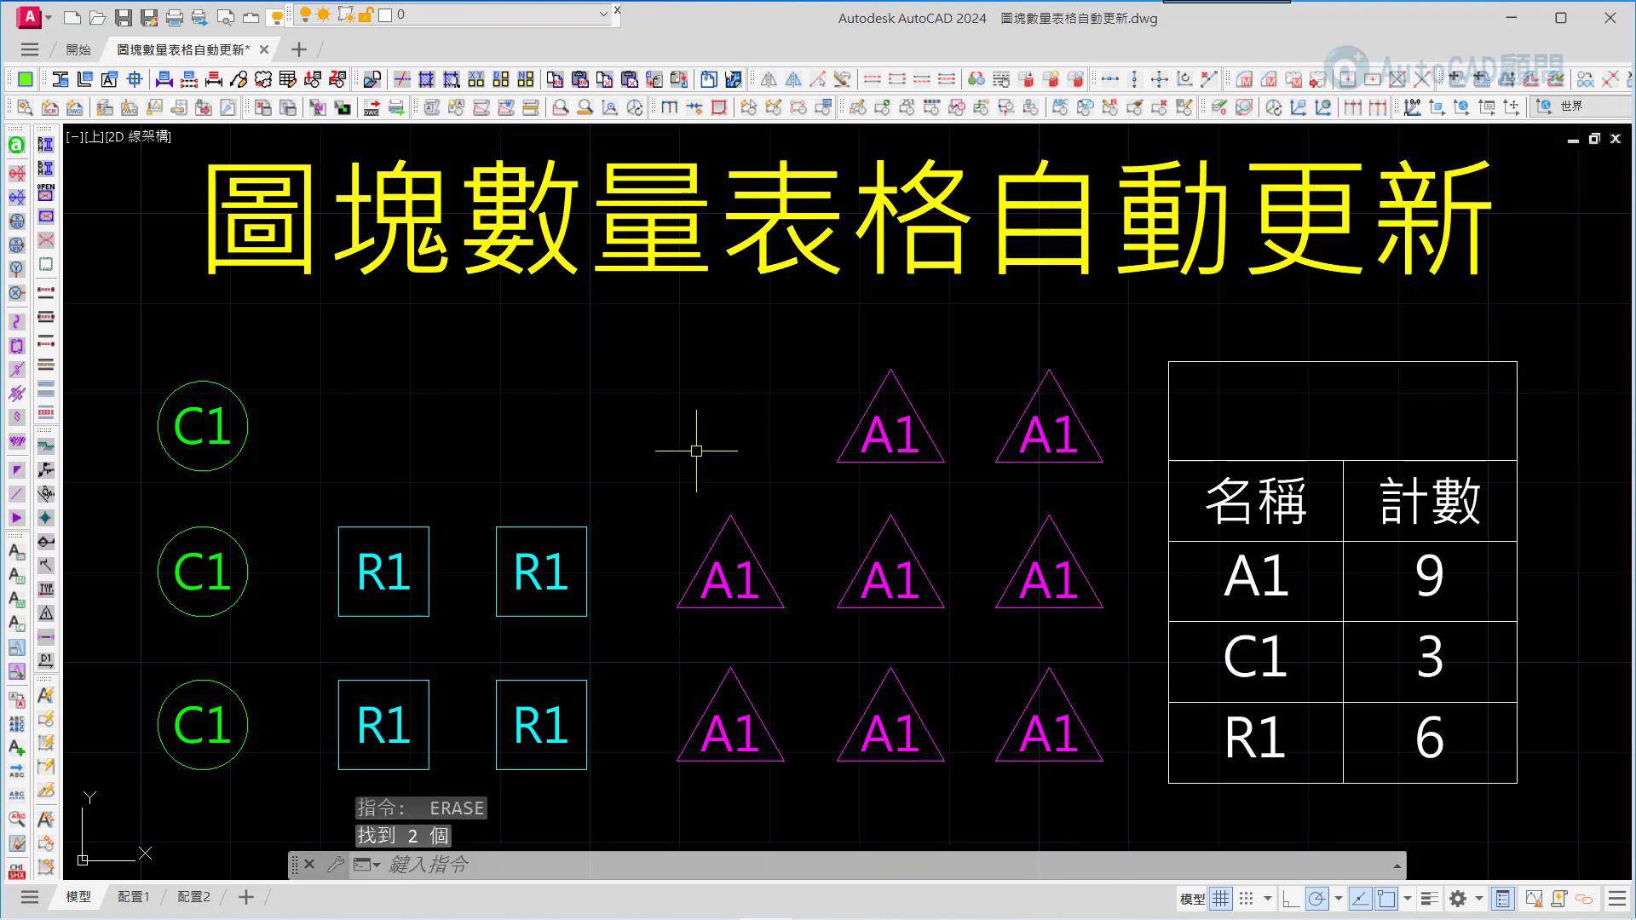
- Update the table's data link so it reads A1 8, C1 3, R1 4
click(1158, 459)
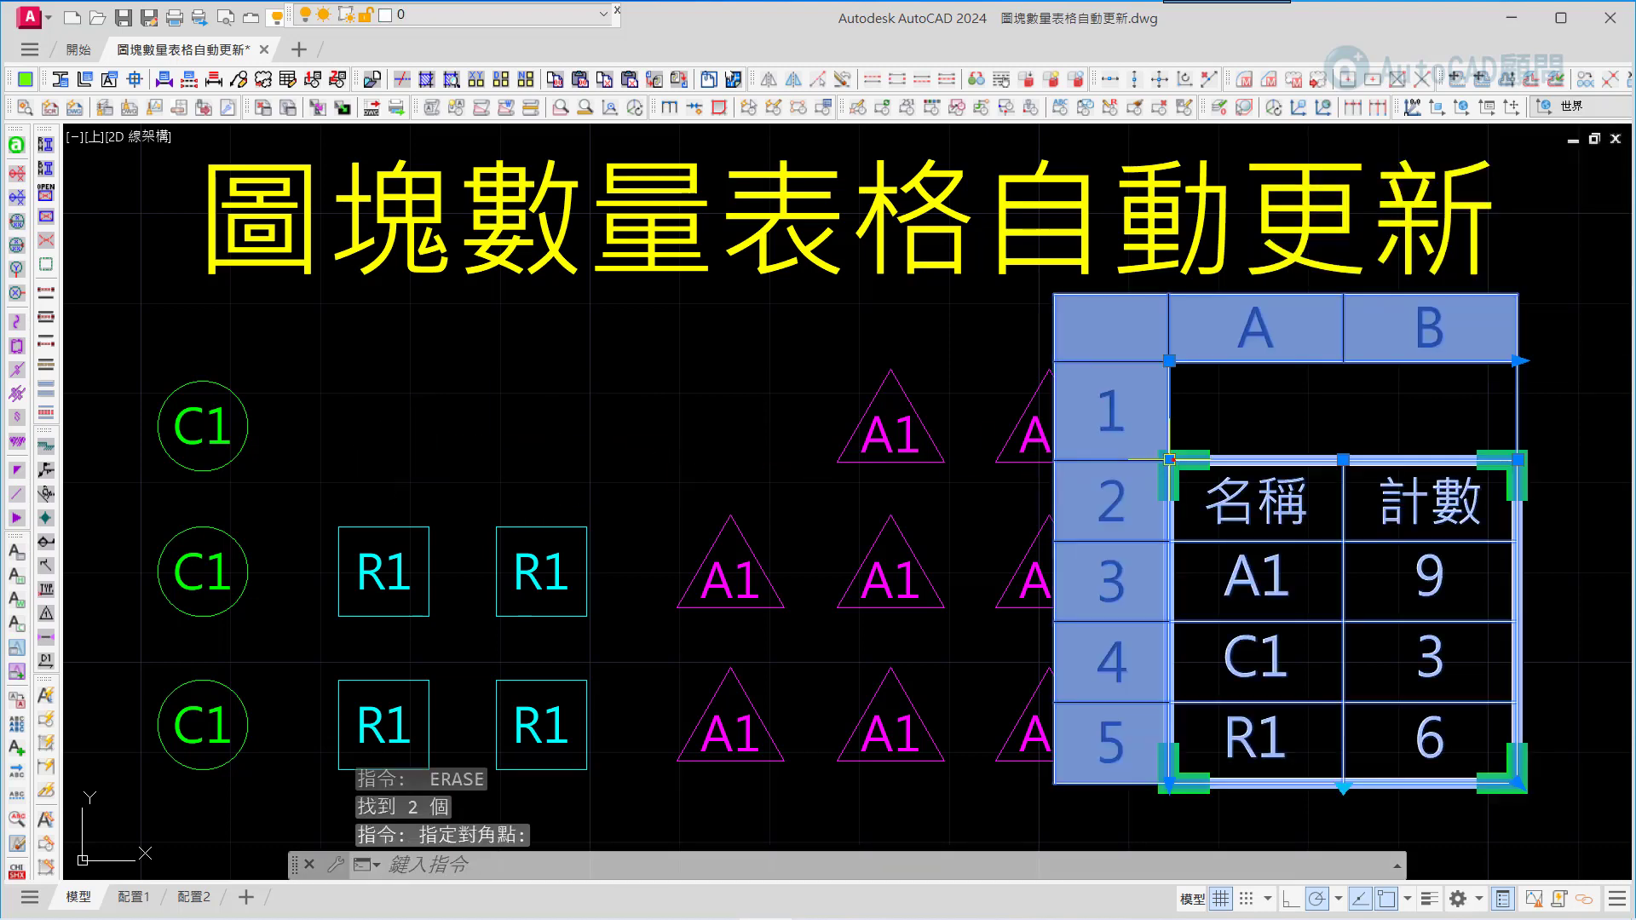
right_click(804, 328)
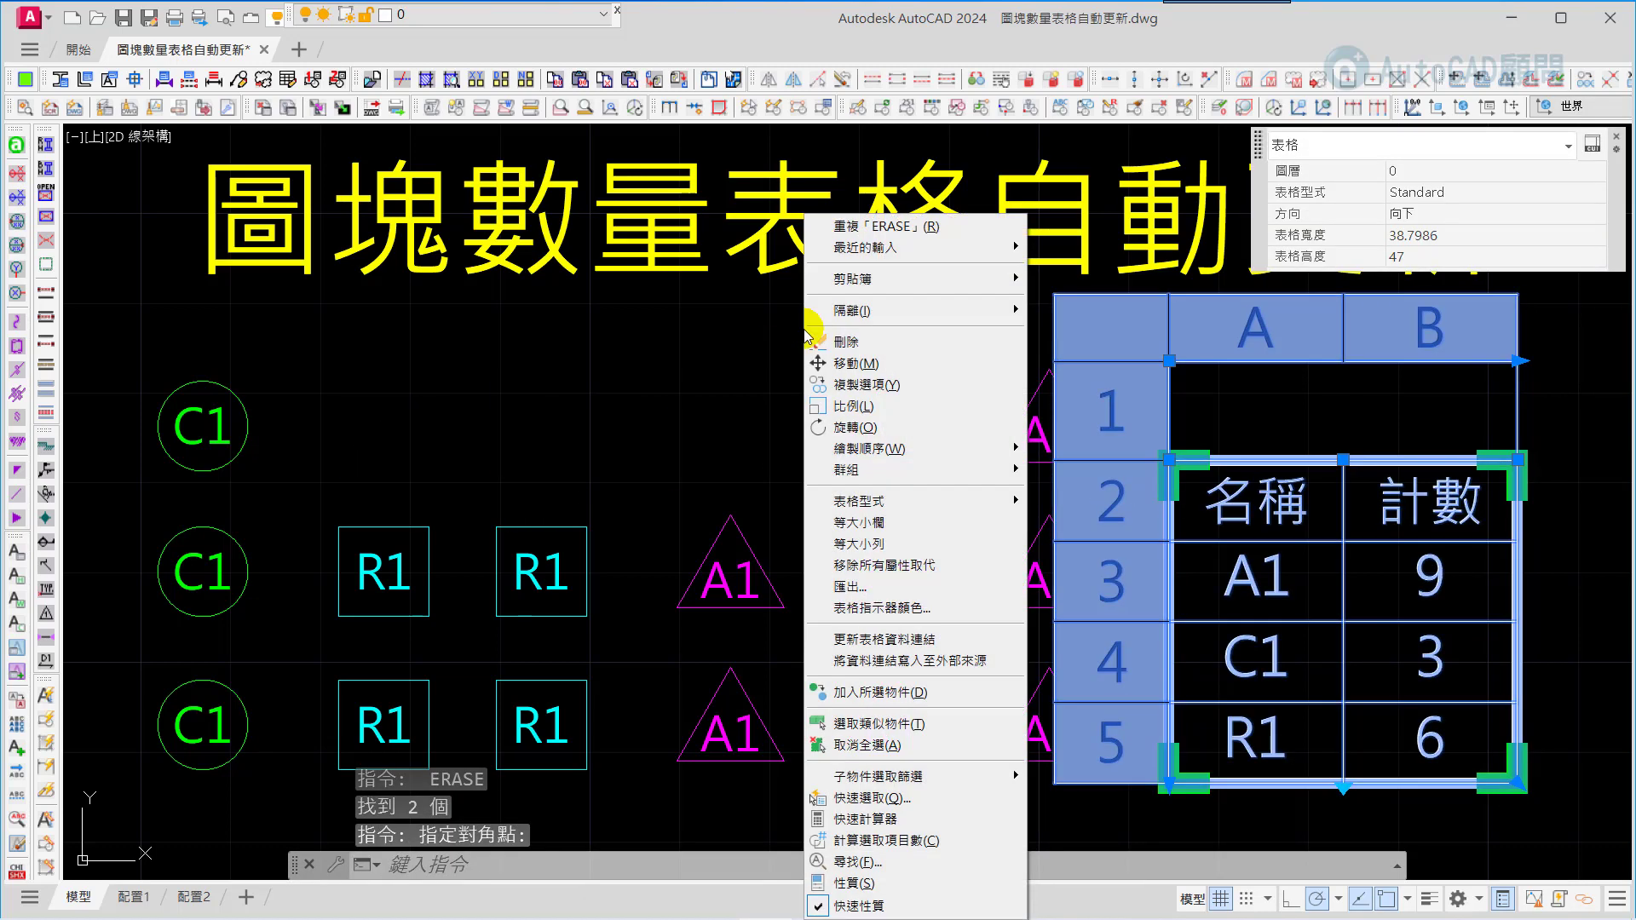
click(884, 646)
key(Escape)
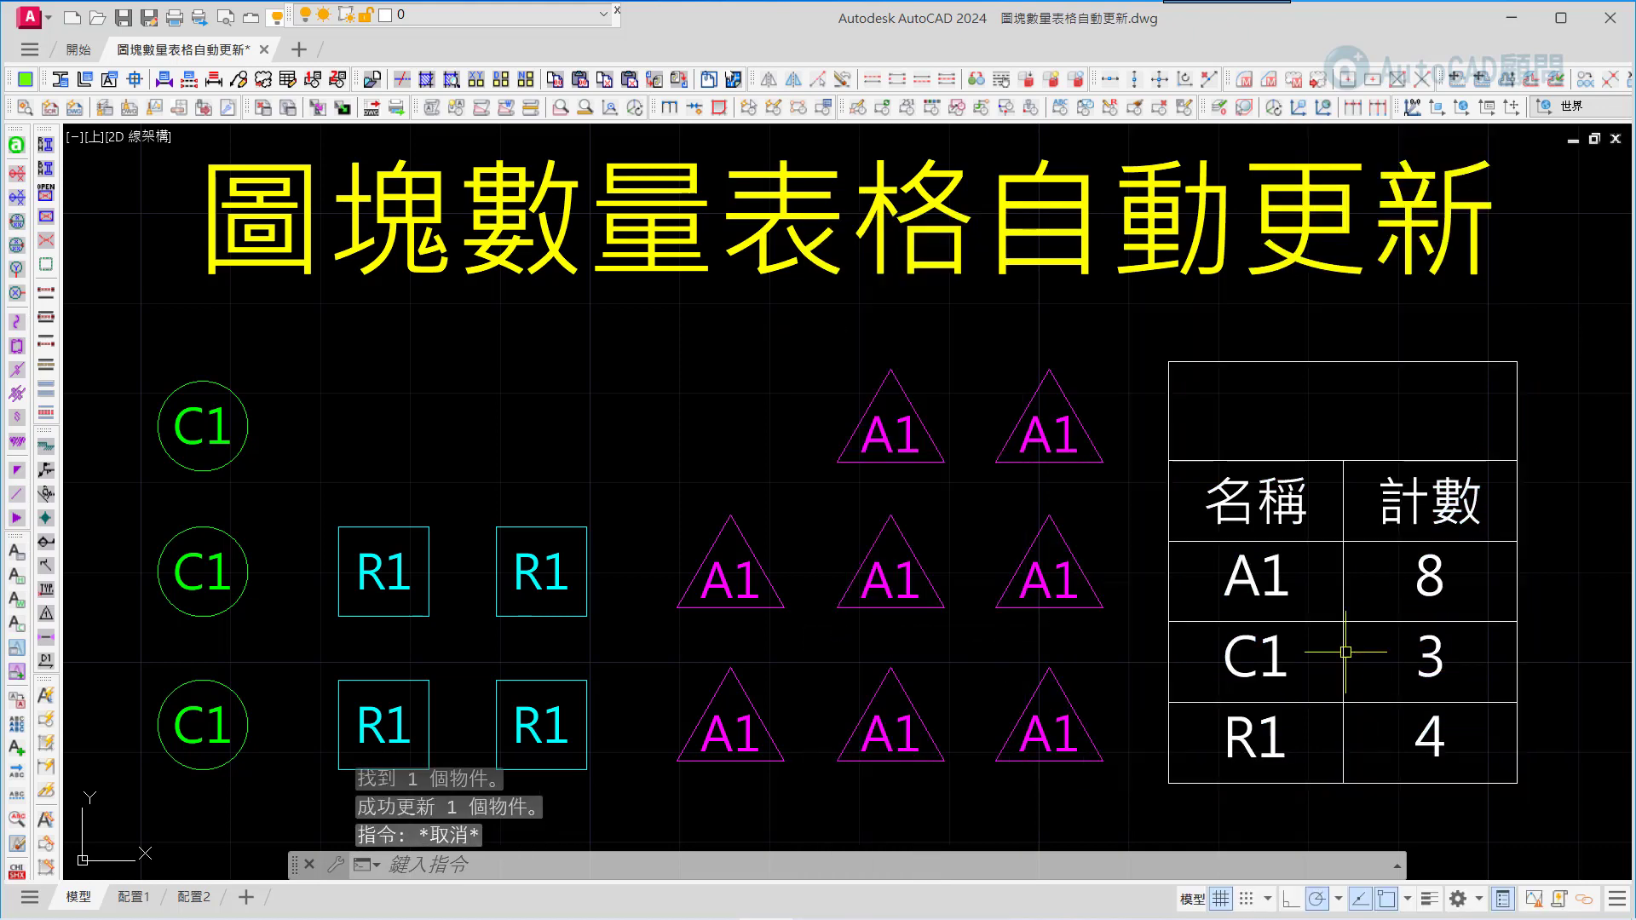
middle_drag(899, 620, 902, 545)
scroll(903, 544, down, 2)
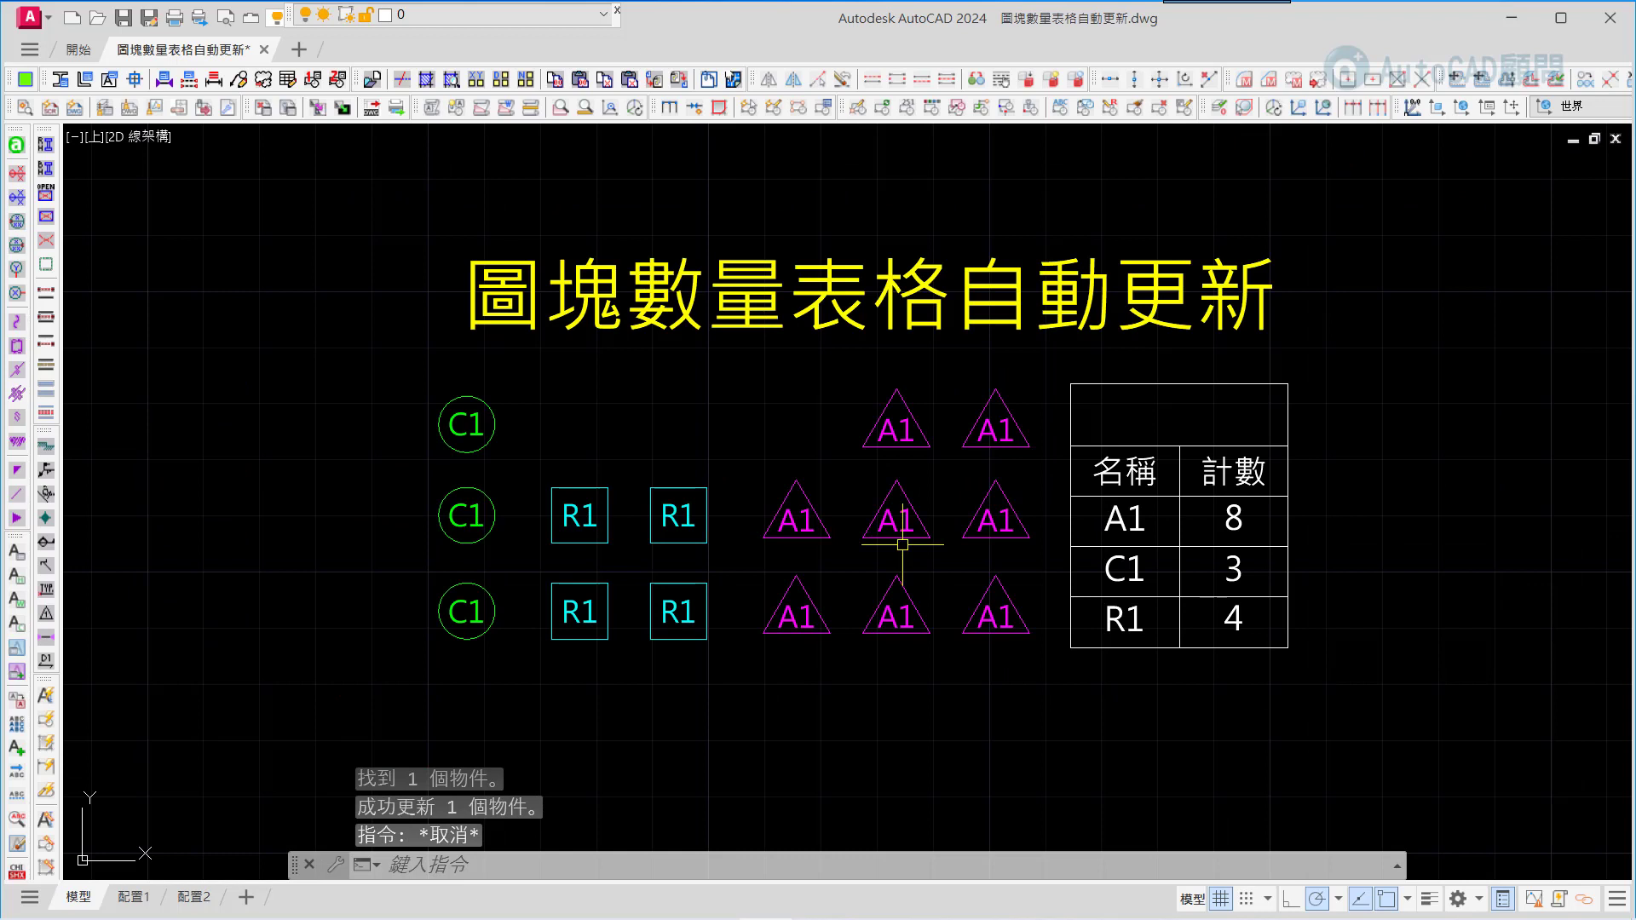
- Copy the bottom row of A1 triangles one row lower
text(co)
key(Return)
click(1031, 658)
click(761, 562)
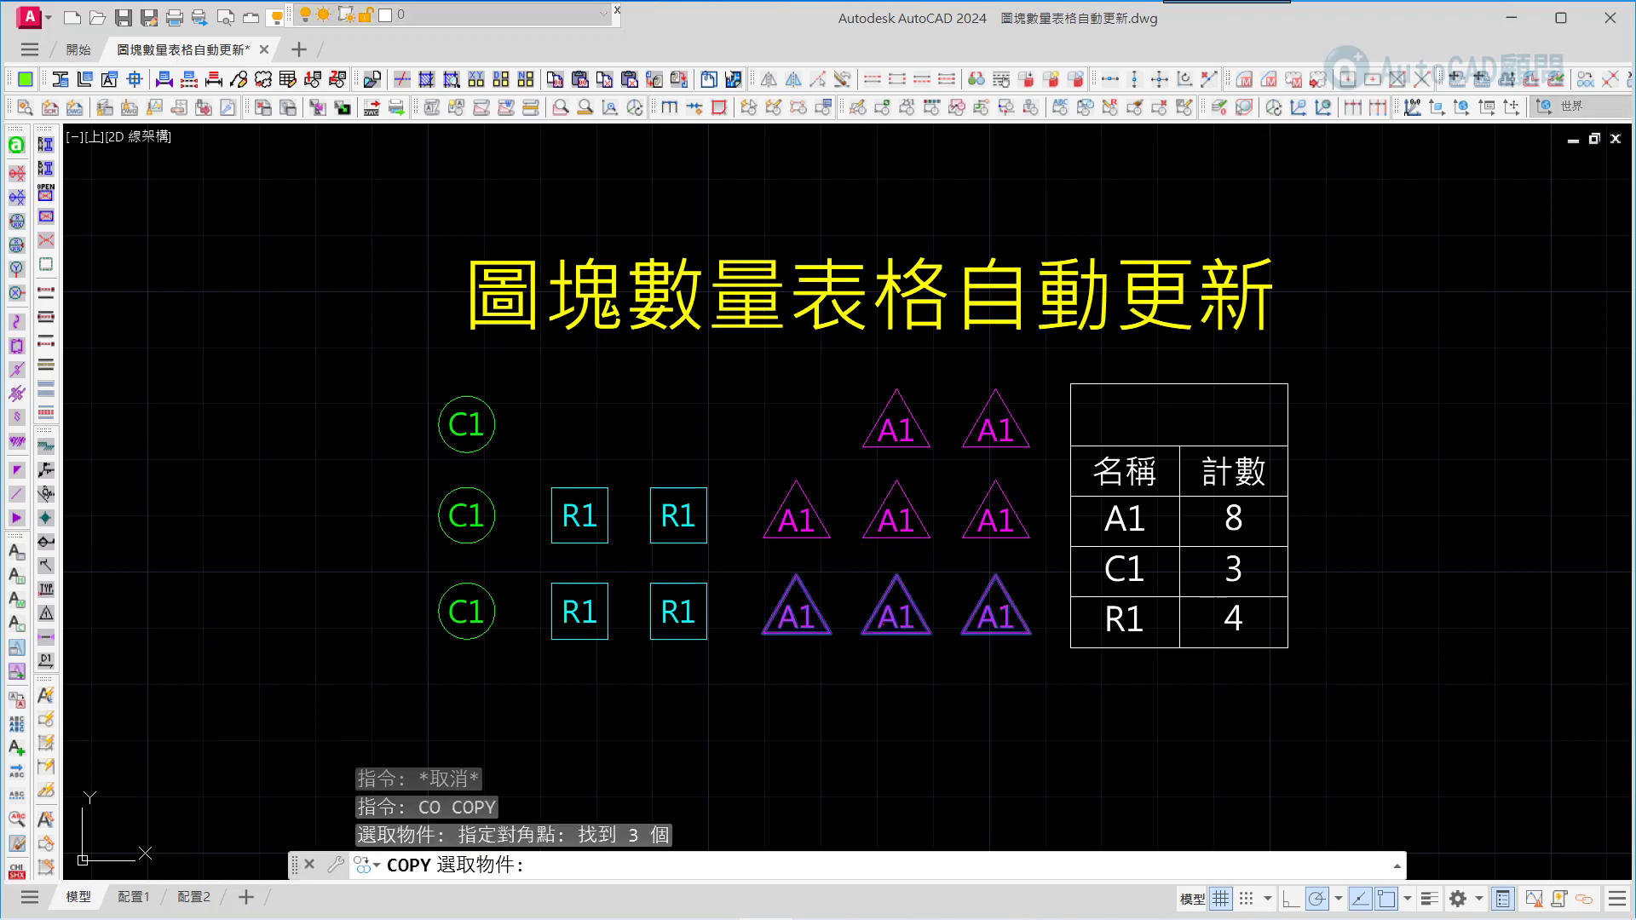
key(Return)
click(884, 613)
click(884, 694)
- Copy the upper-right R1 square to a spot above it
key(Escape)
key(Return)
drag(731, 537, 671, 482)
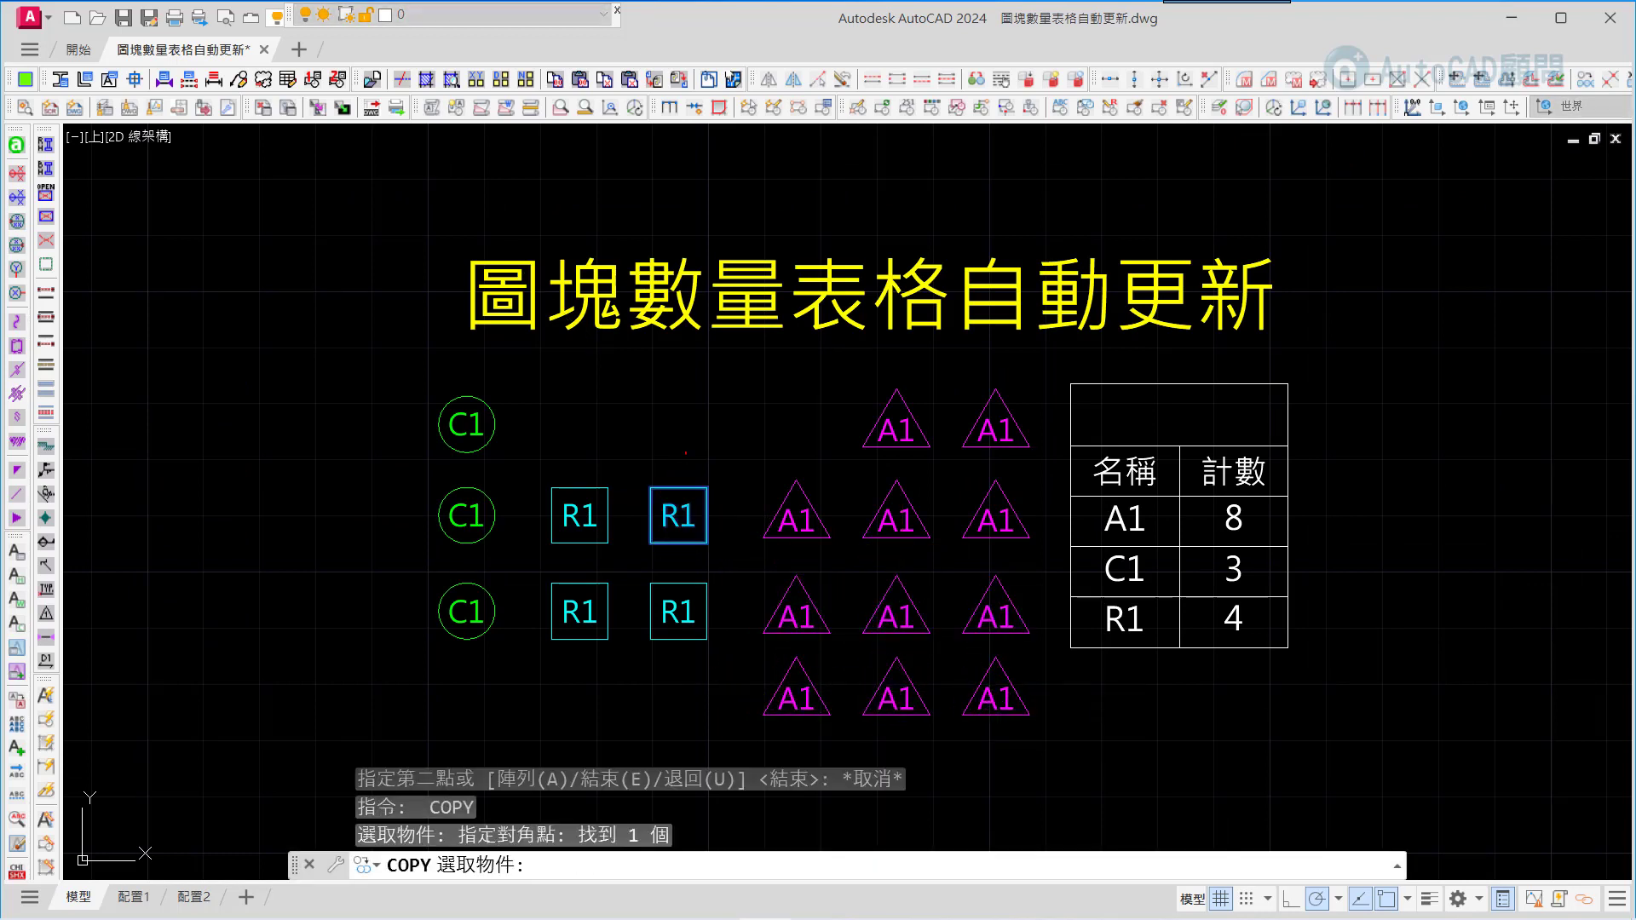
key(Return)
click(686, 452)
click(686, 377)
key(Escape)
- Erase the middle C1 circle and zoom to the drawing extents
key(e)
key(Return)
click(498, 516)
key(Return)
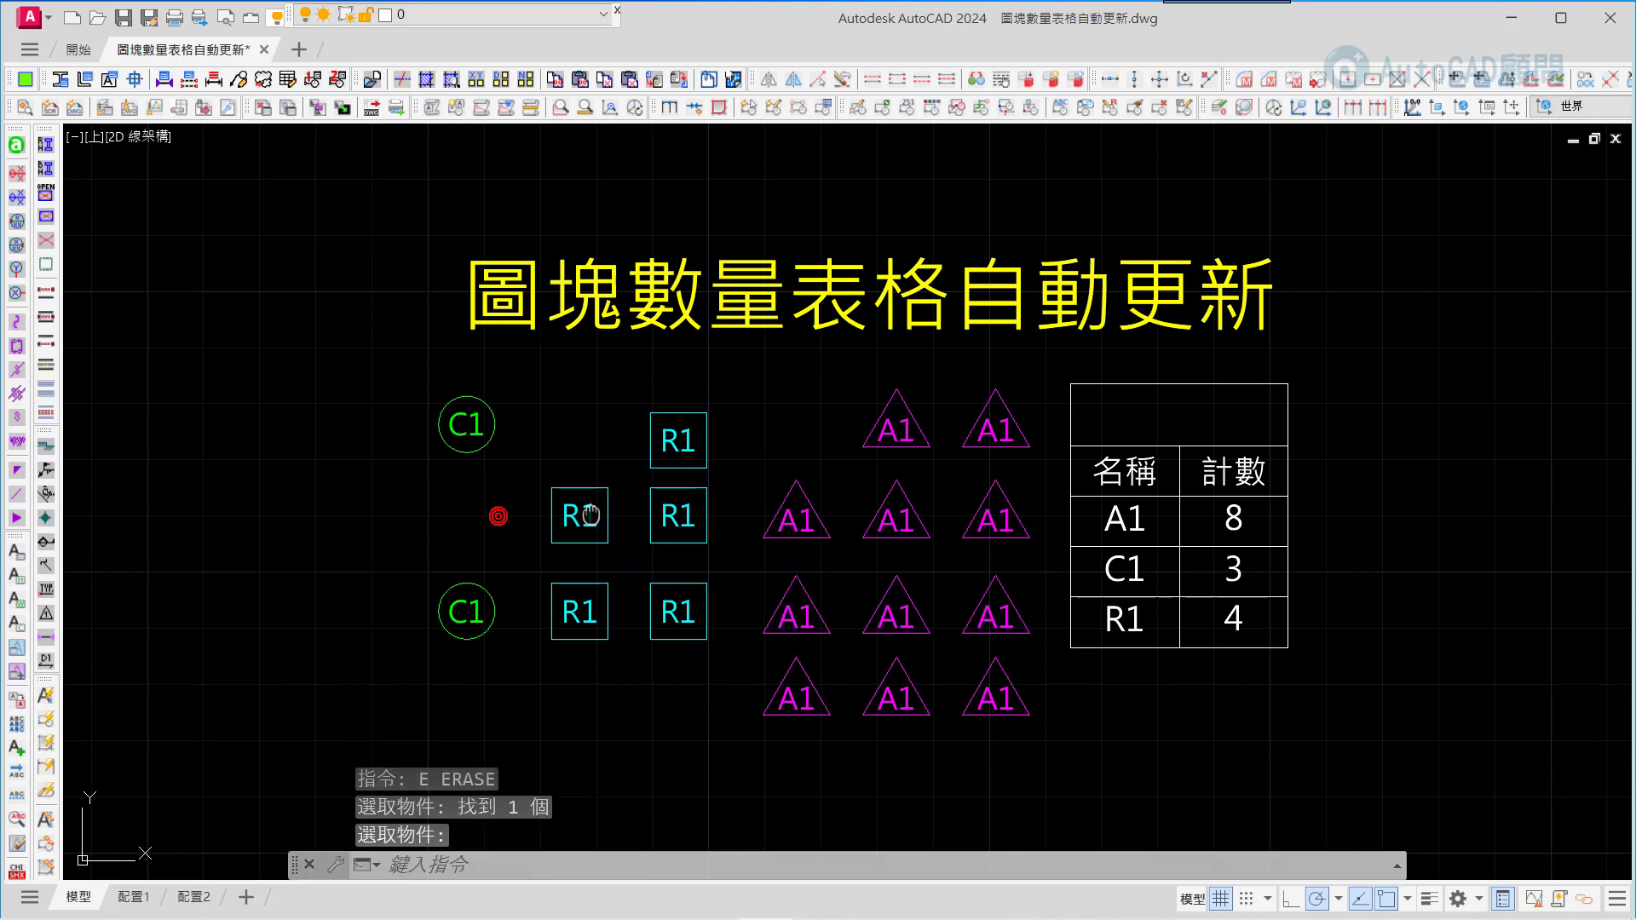
middle_click(591, 515)
middle_click(591, 515)
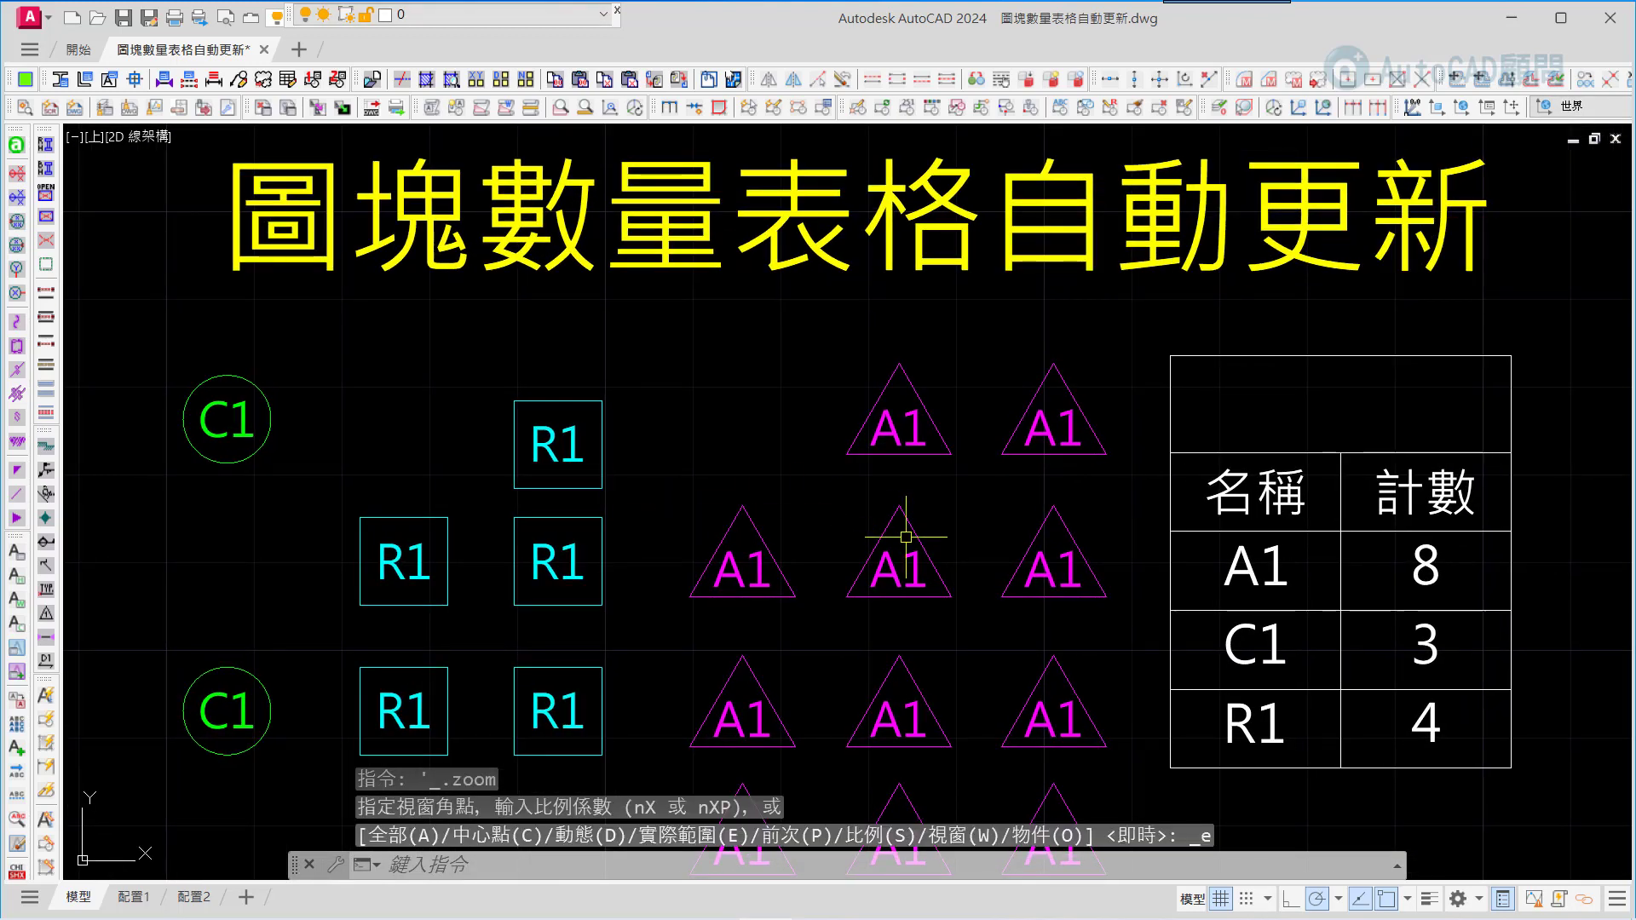
- Update the table's data link so it reads A1 11, C1 2, R1 5
click(1243, 352)
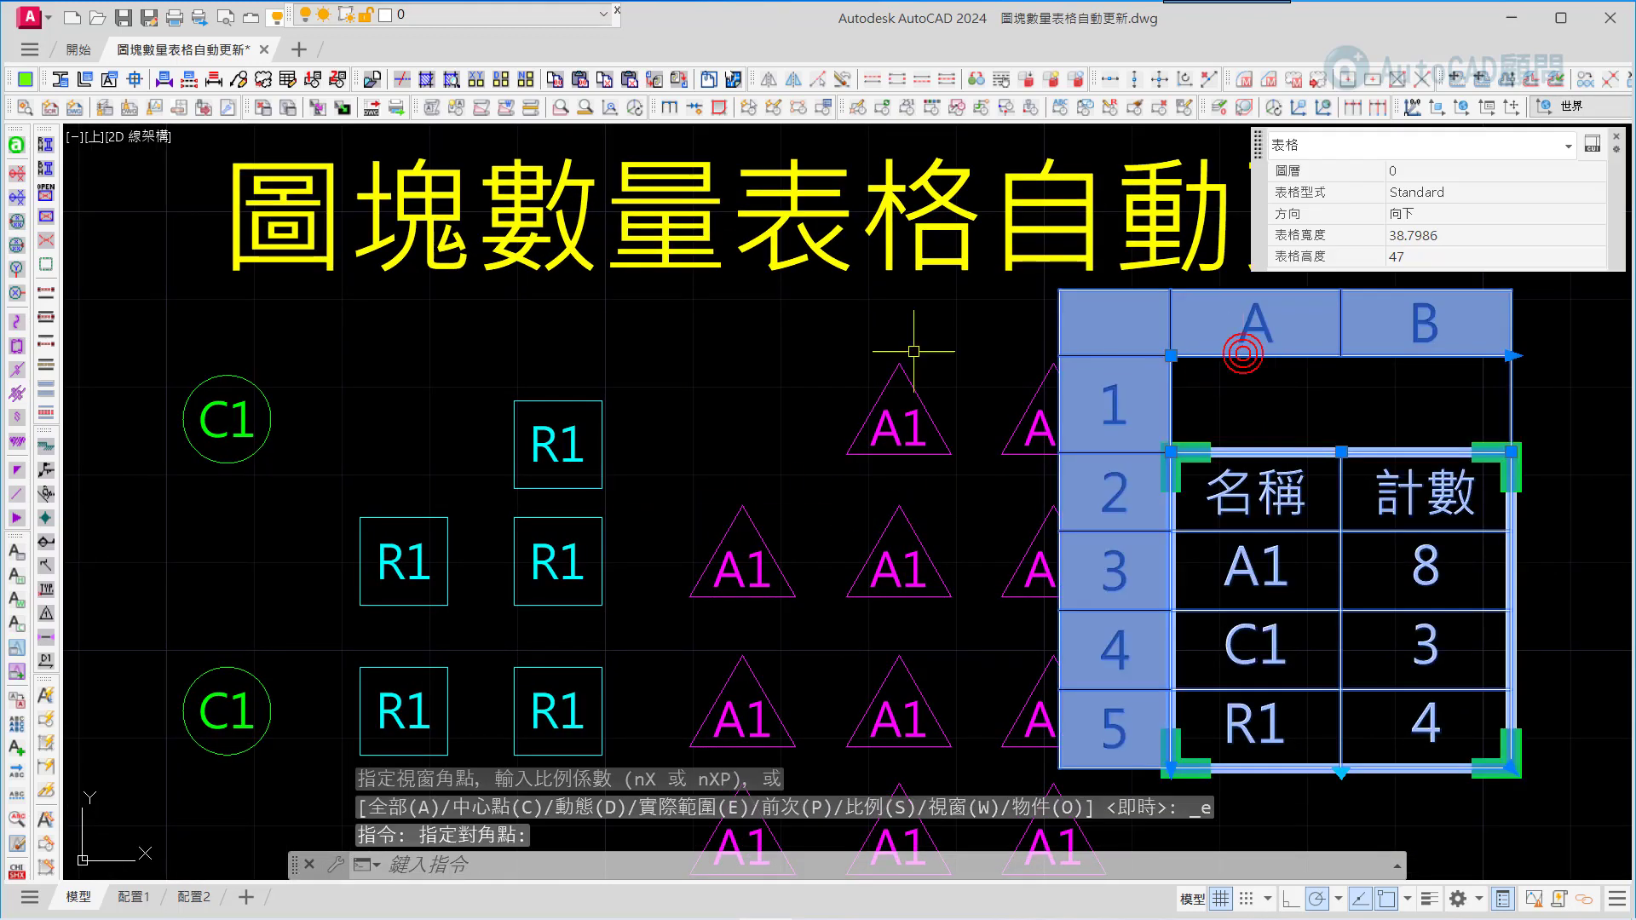
right_click(825, 337)
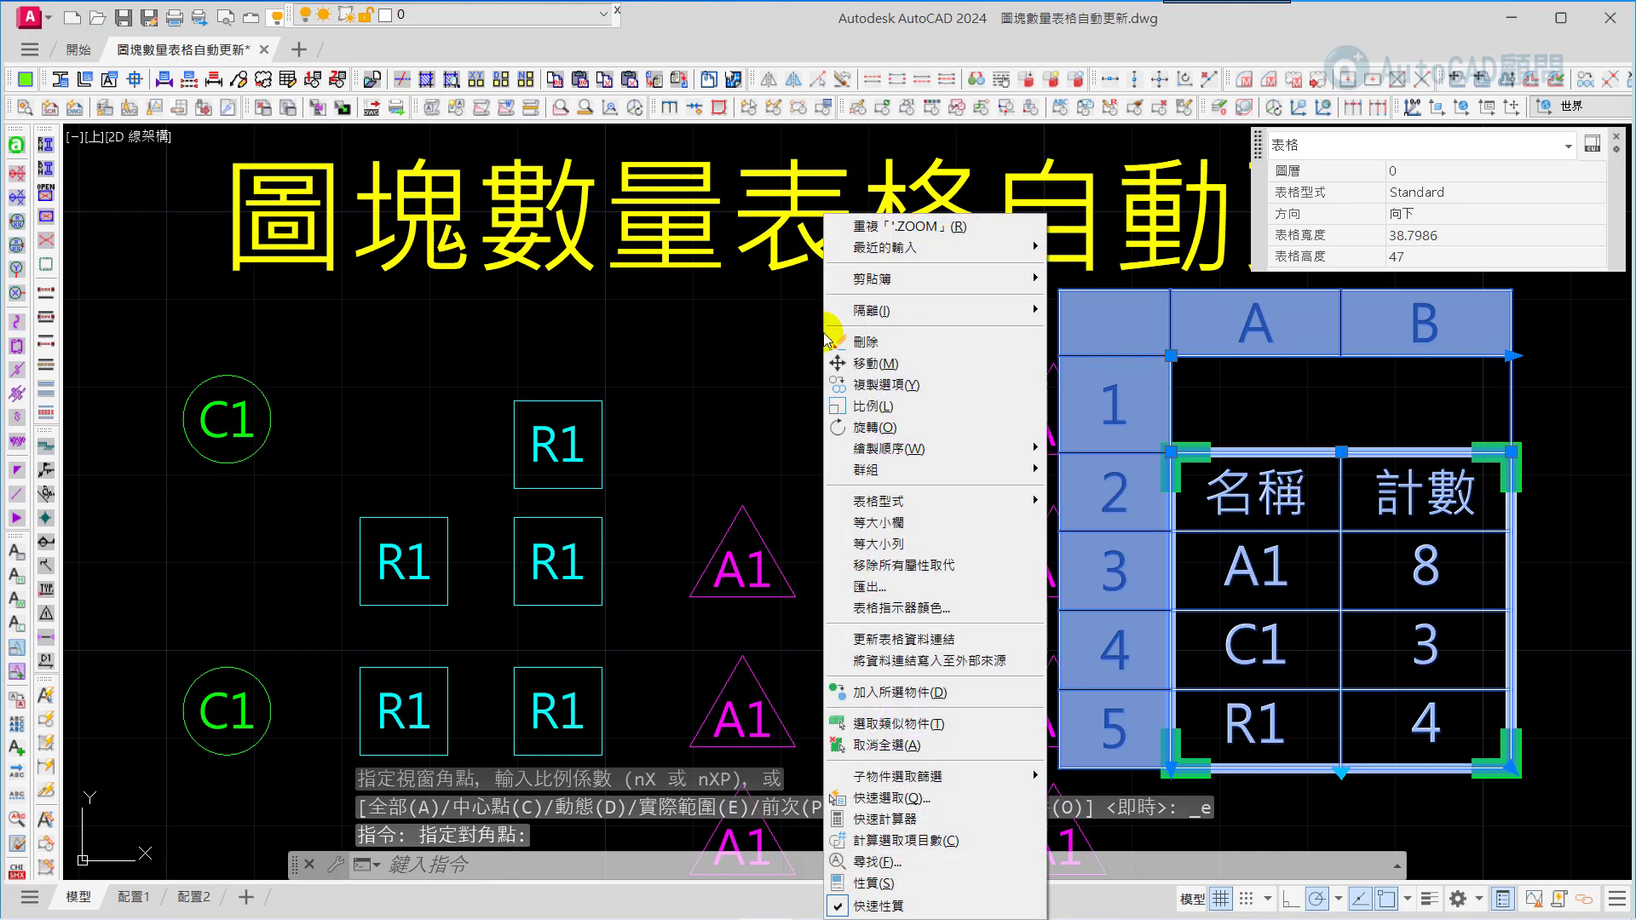
click(899, 640)
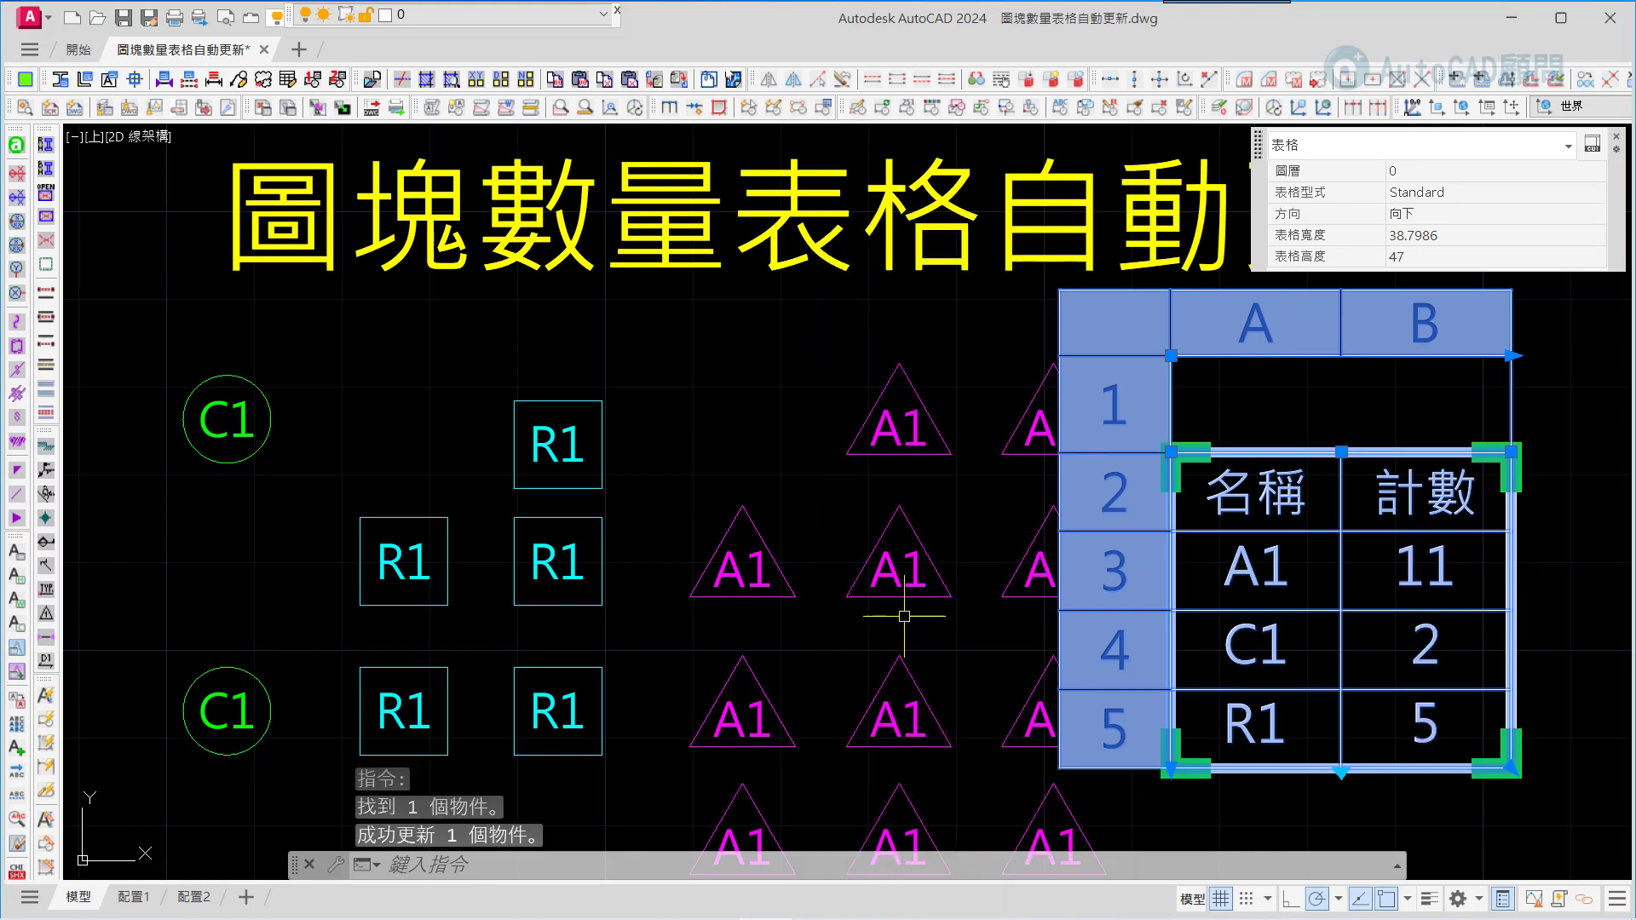
key(Escape)
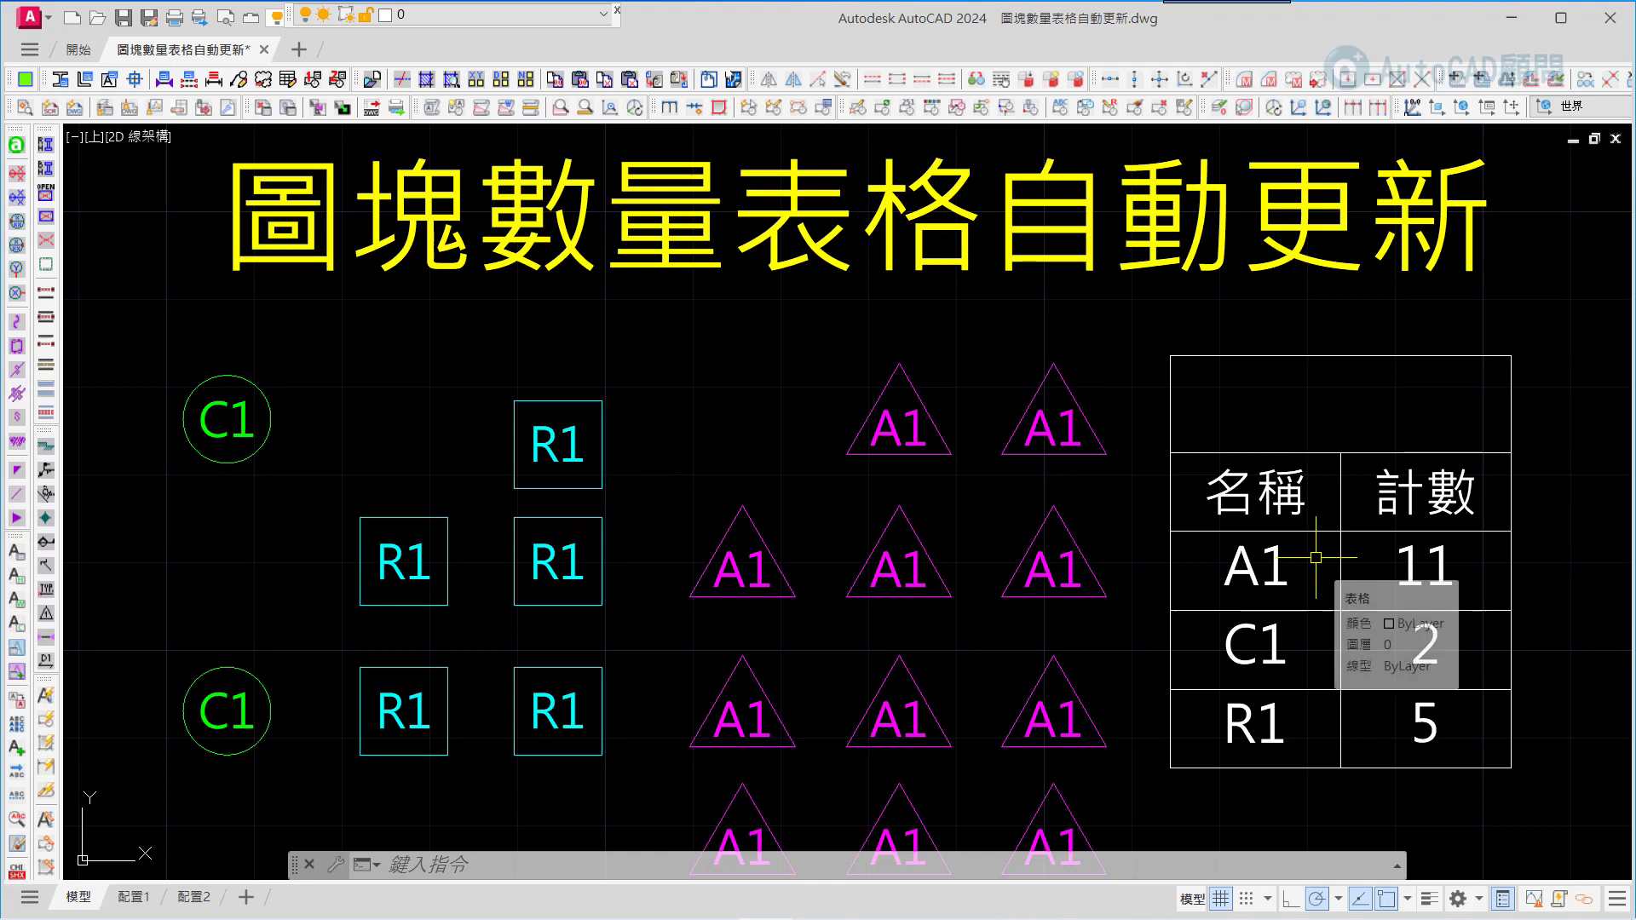
scroll(1055, 563, down, 3)
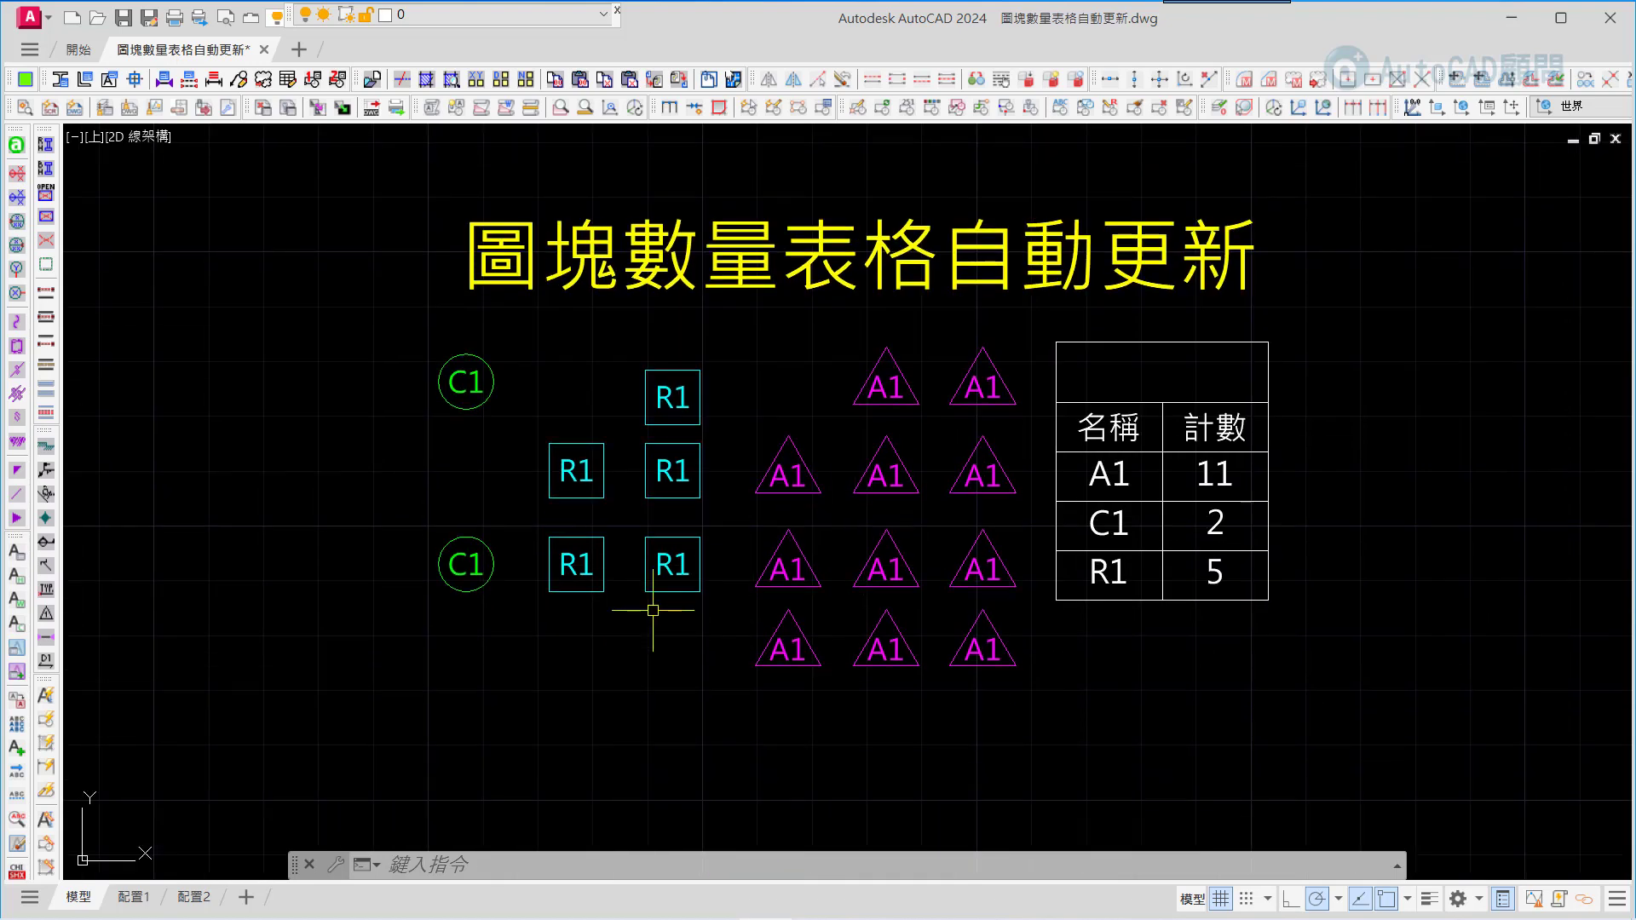
- Draw a large square with a smaller square nested inside it
text(R)
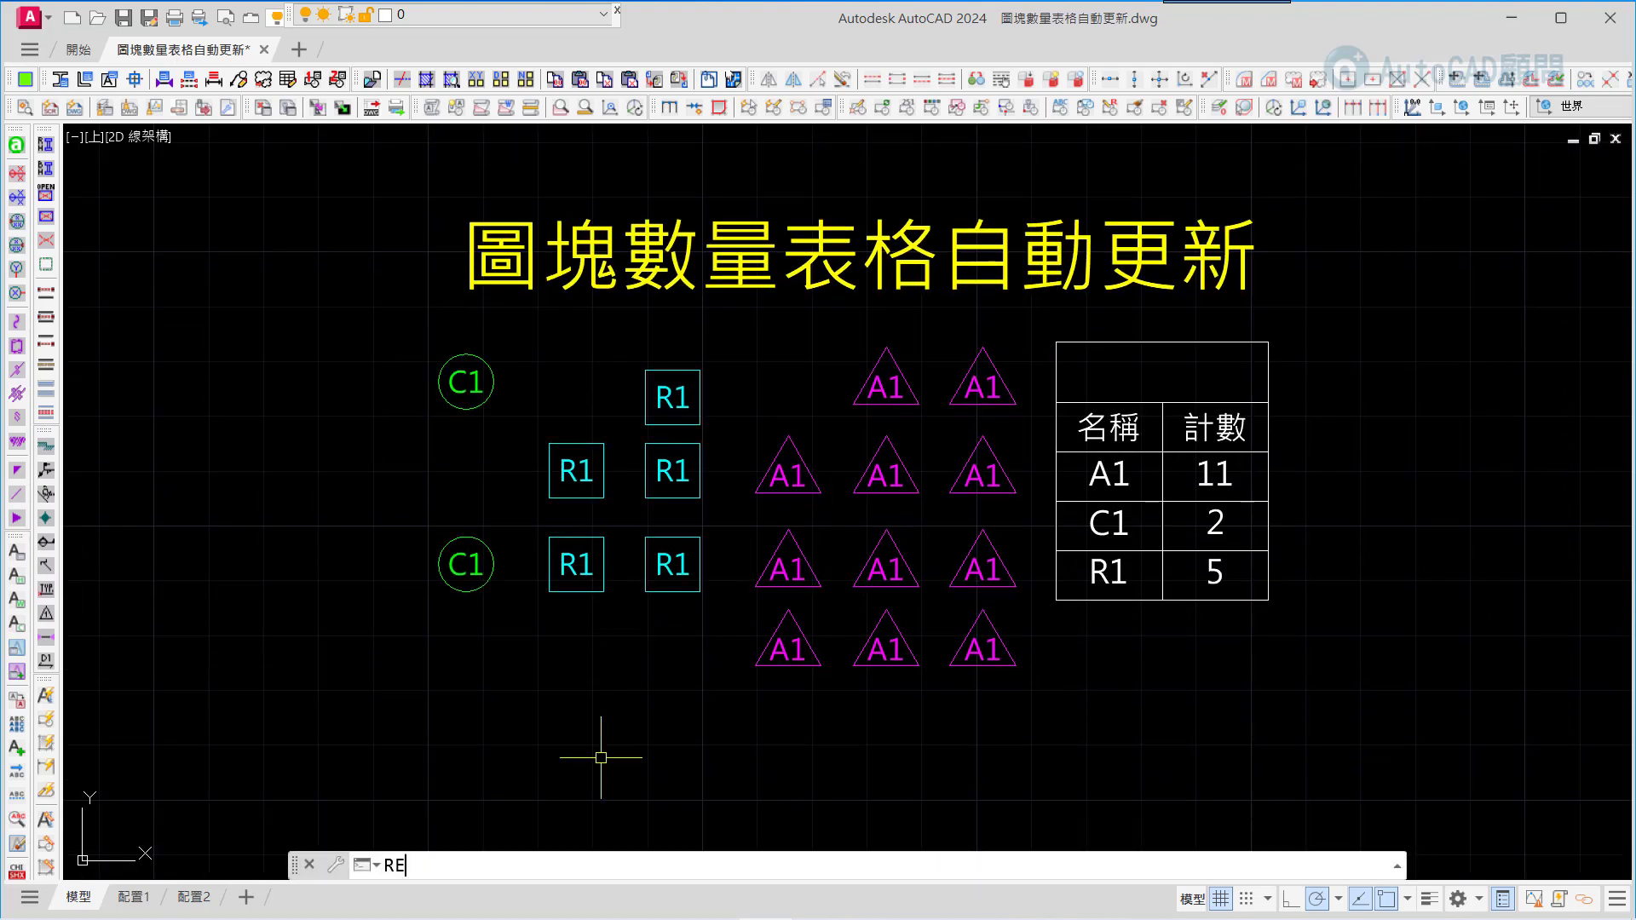
text(EC)
key(Return)
key(Escape)
text(rc)
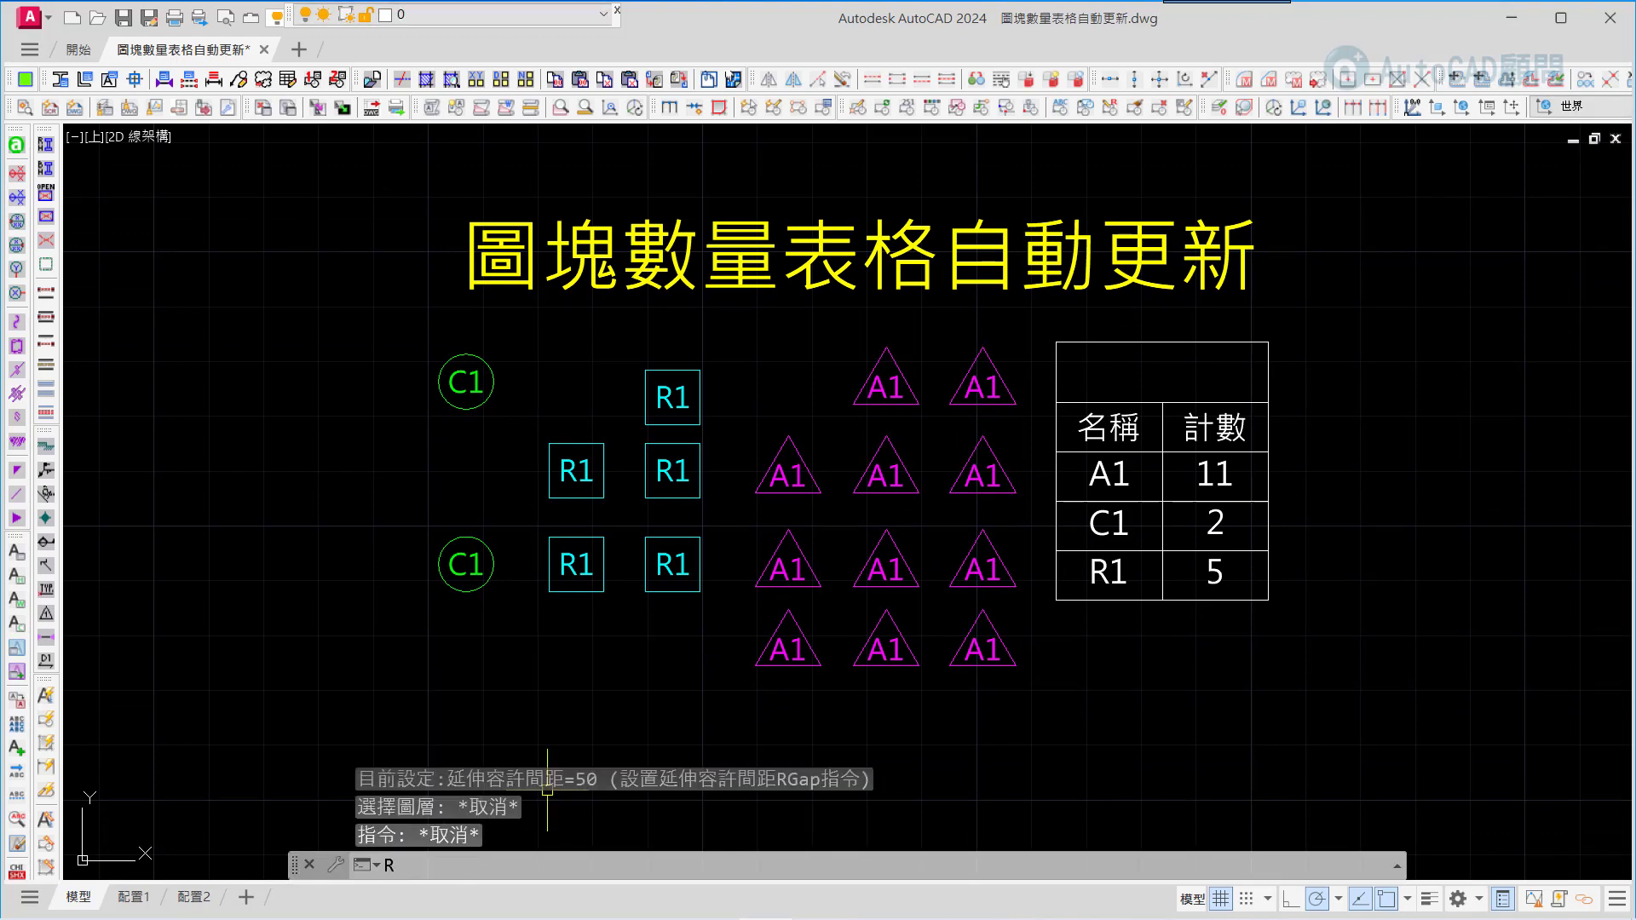
key(Return)
click(530, 685)
scroll(571, 743, up, 4)
key(Return)
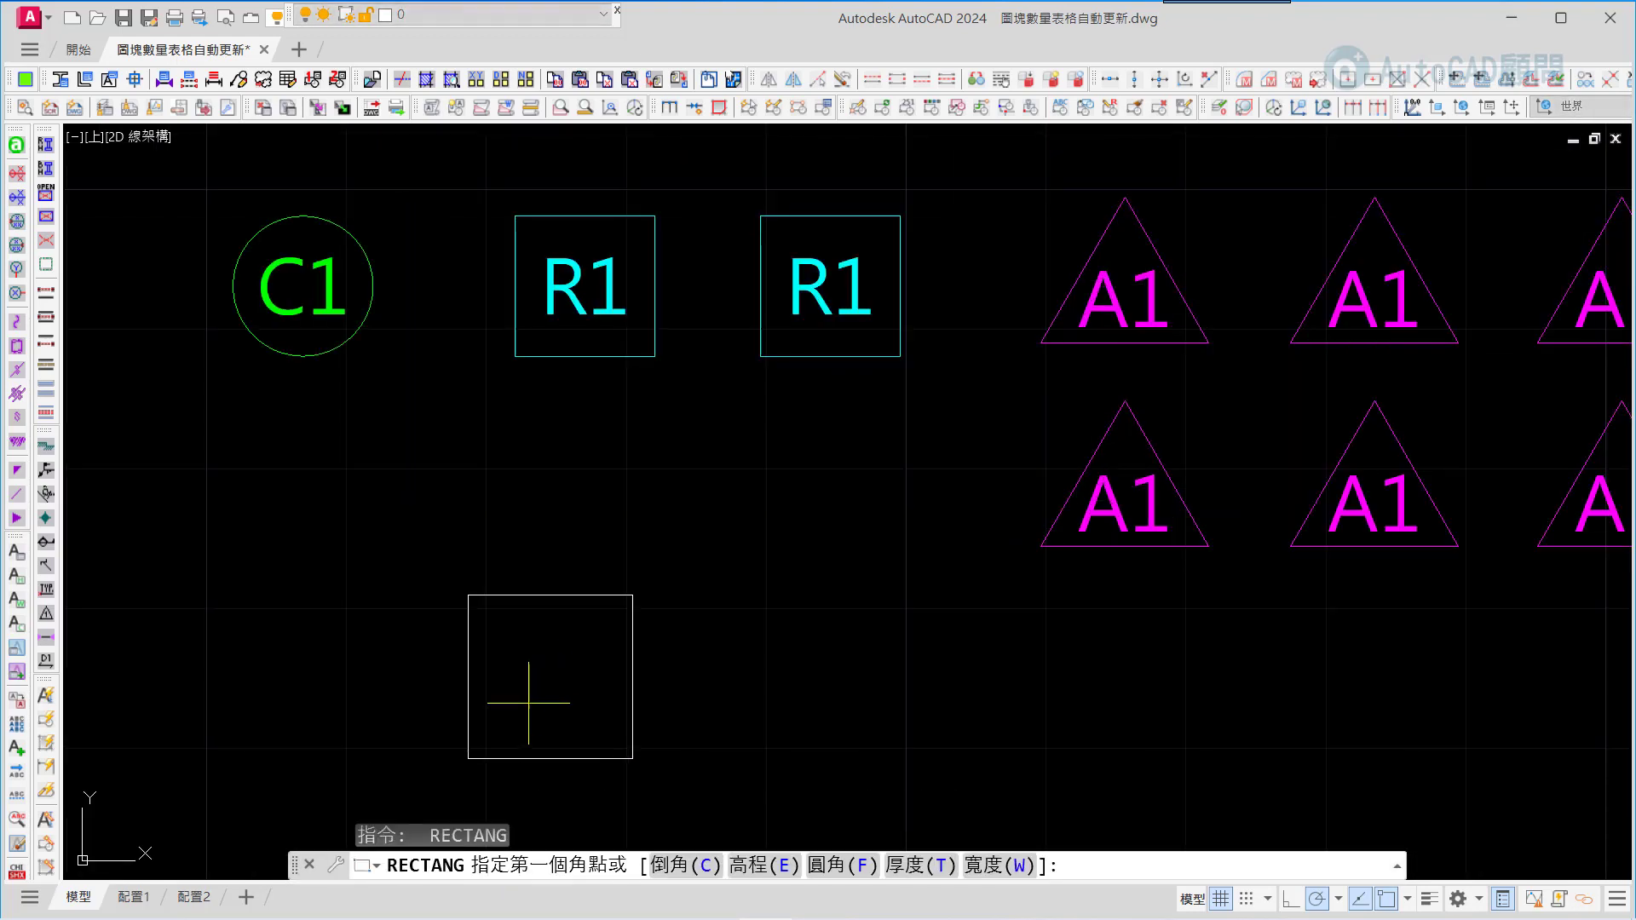
click(524, 708)
click(590, 641)
- Define the two nested squares as a new DD block with an on-screen base point
text(B)
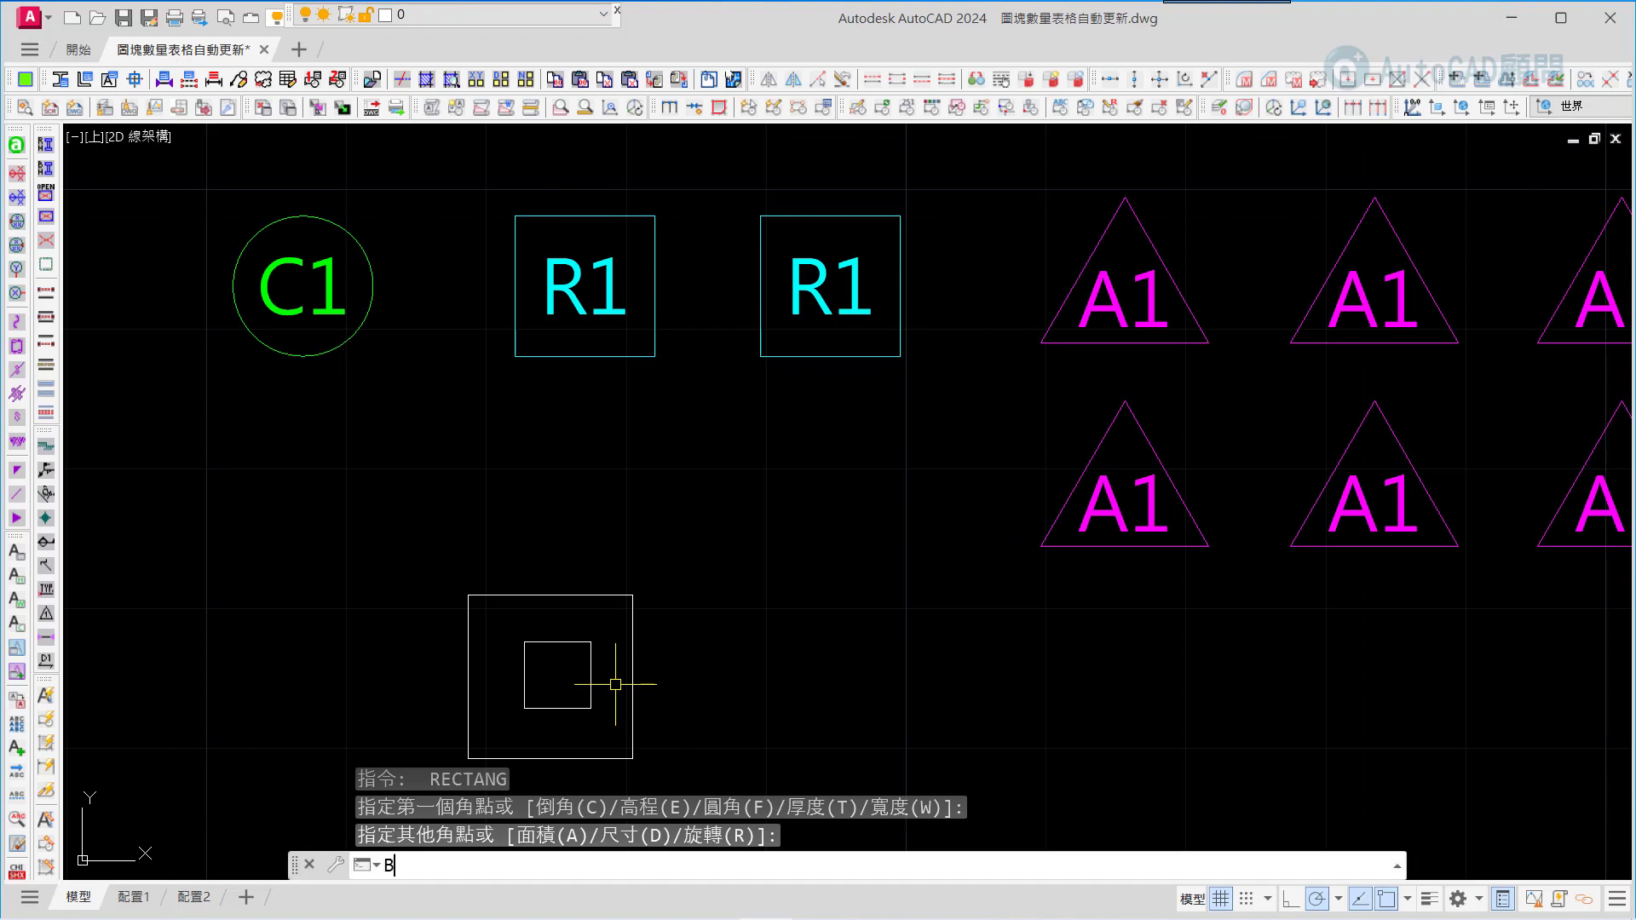
key(Return)
text(B)
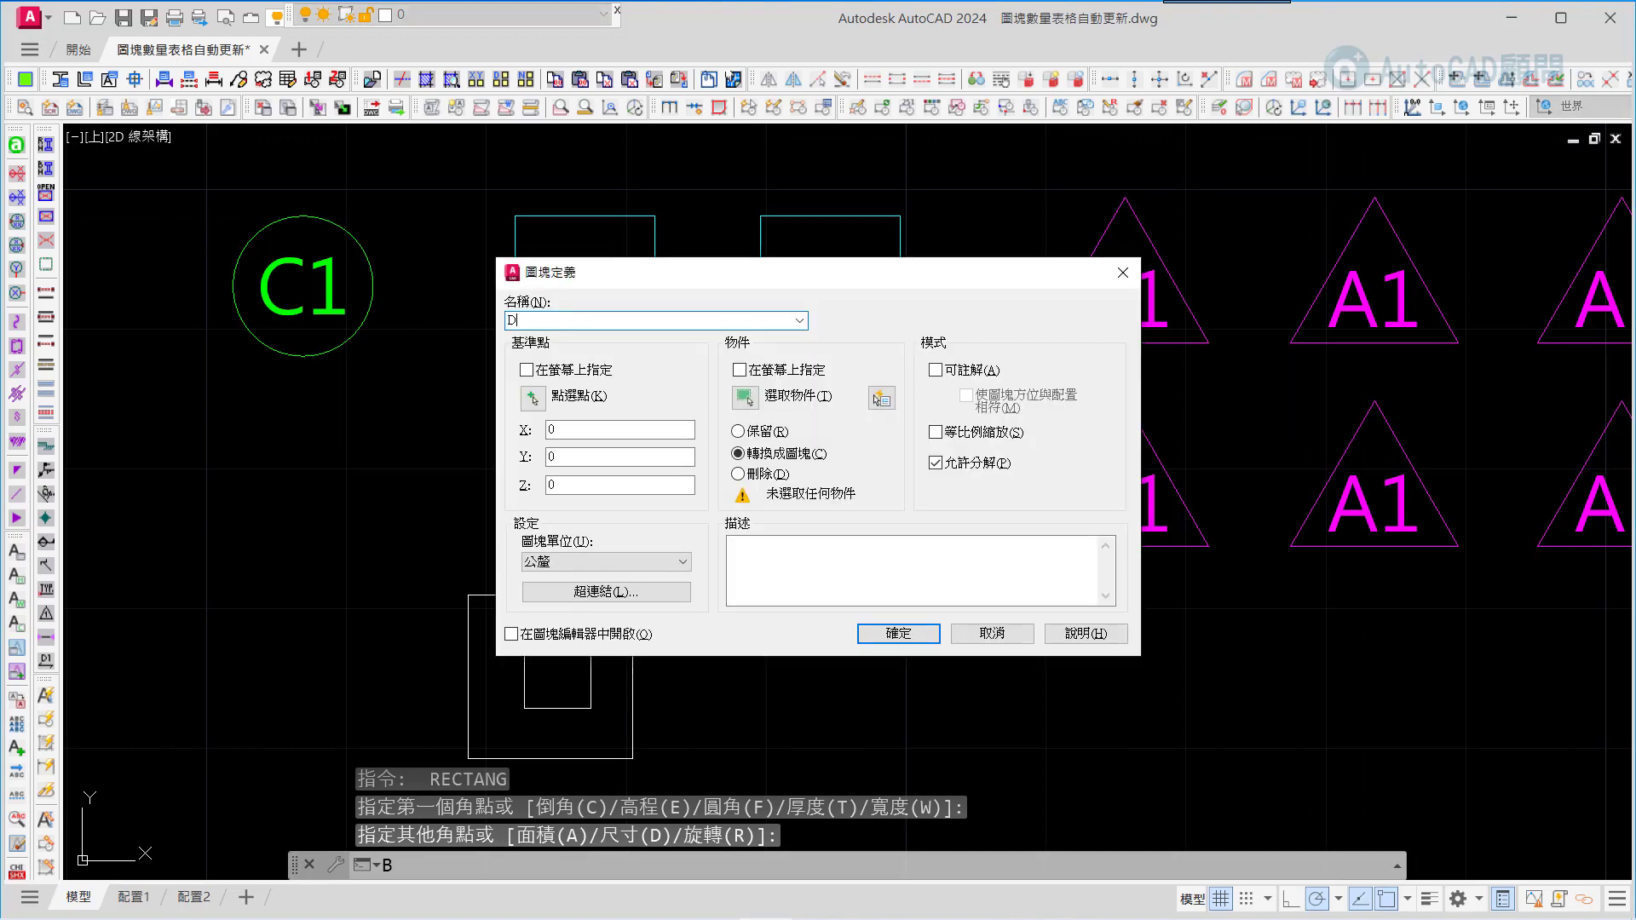
text(1)
click(532, 398)
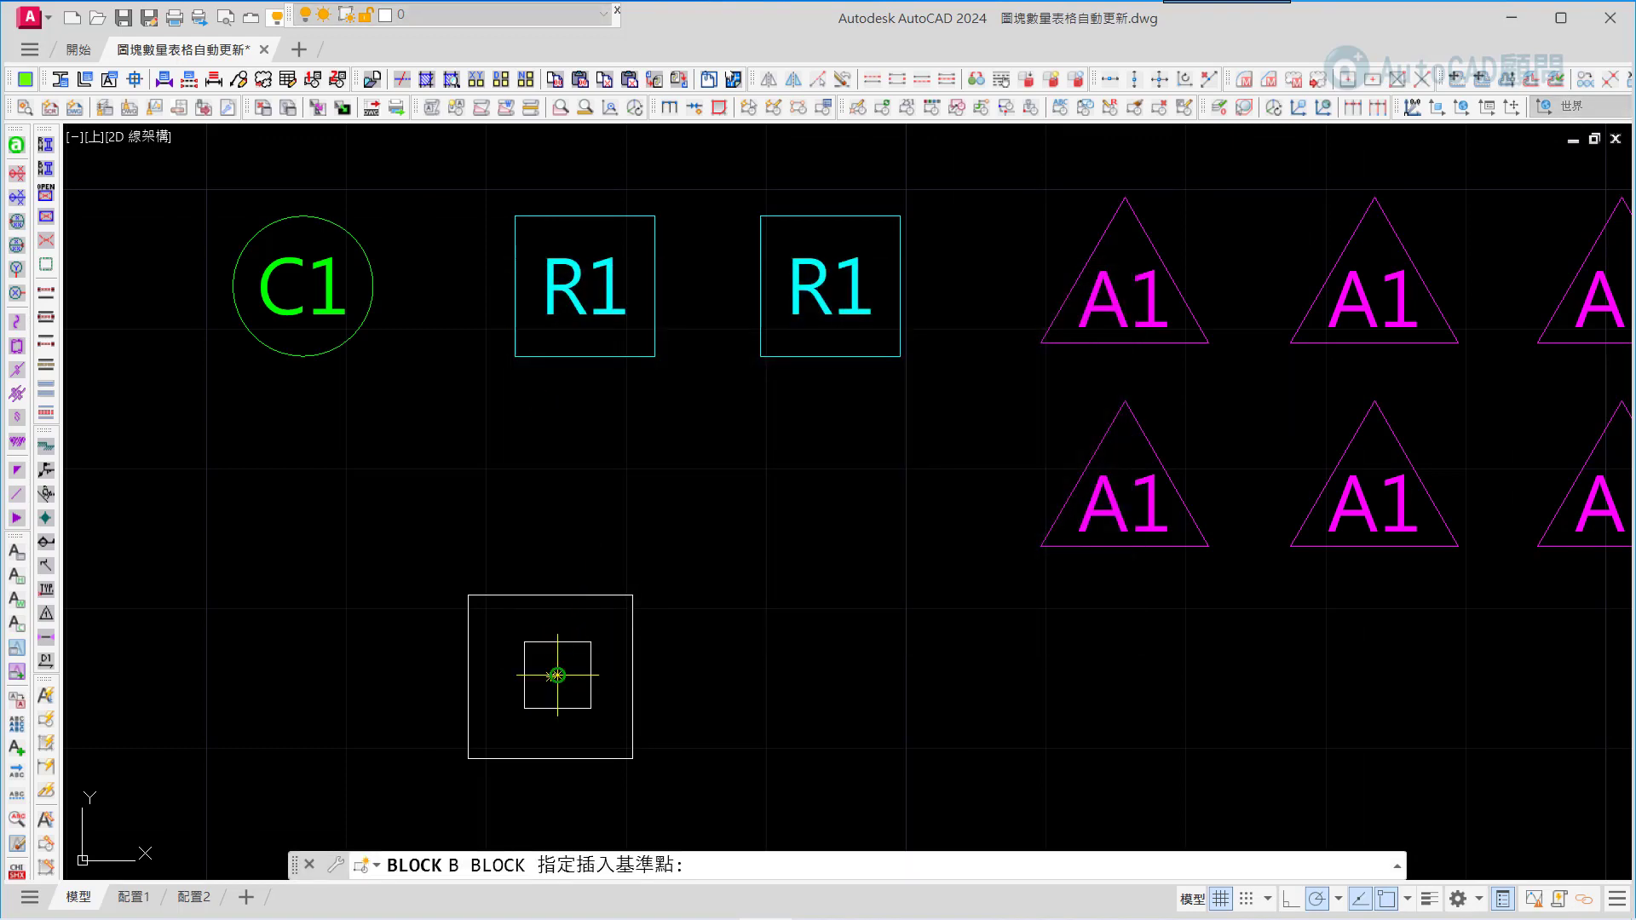
click(557, 675)
click(744, 319)
click(668, 548)
click(519, 681)
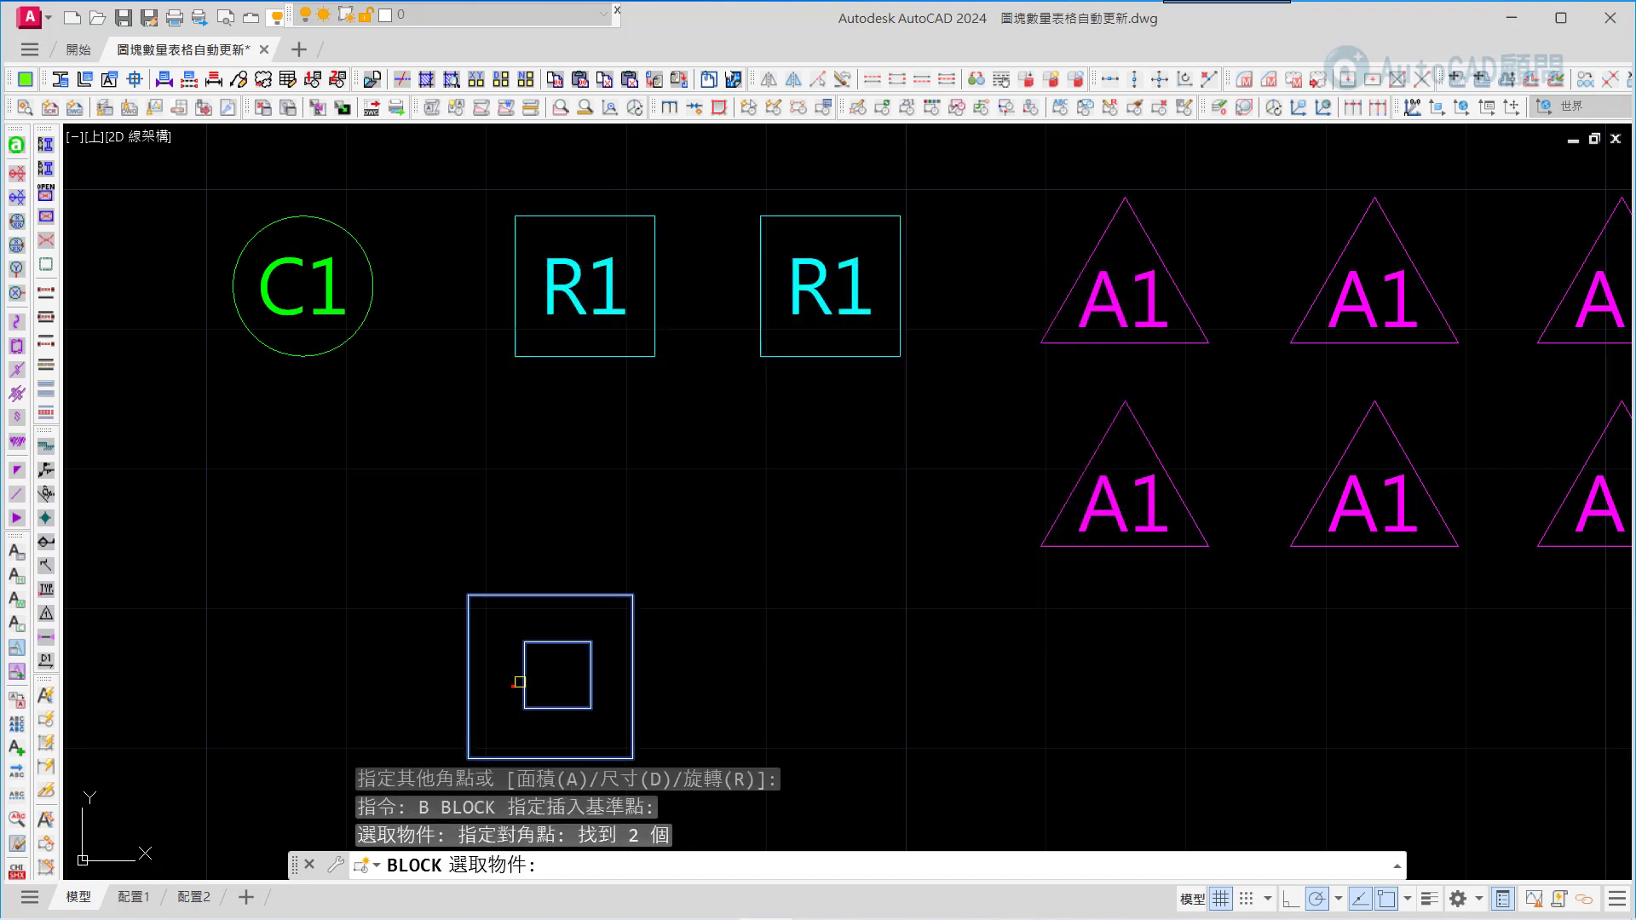
key(Return)
click(919, 638)
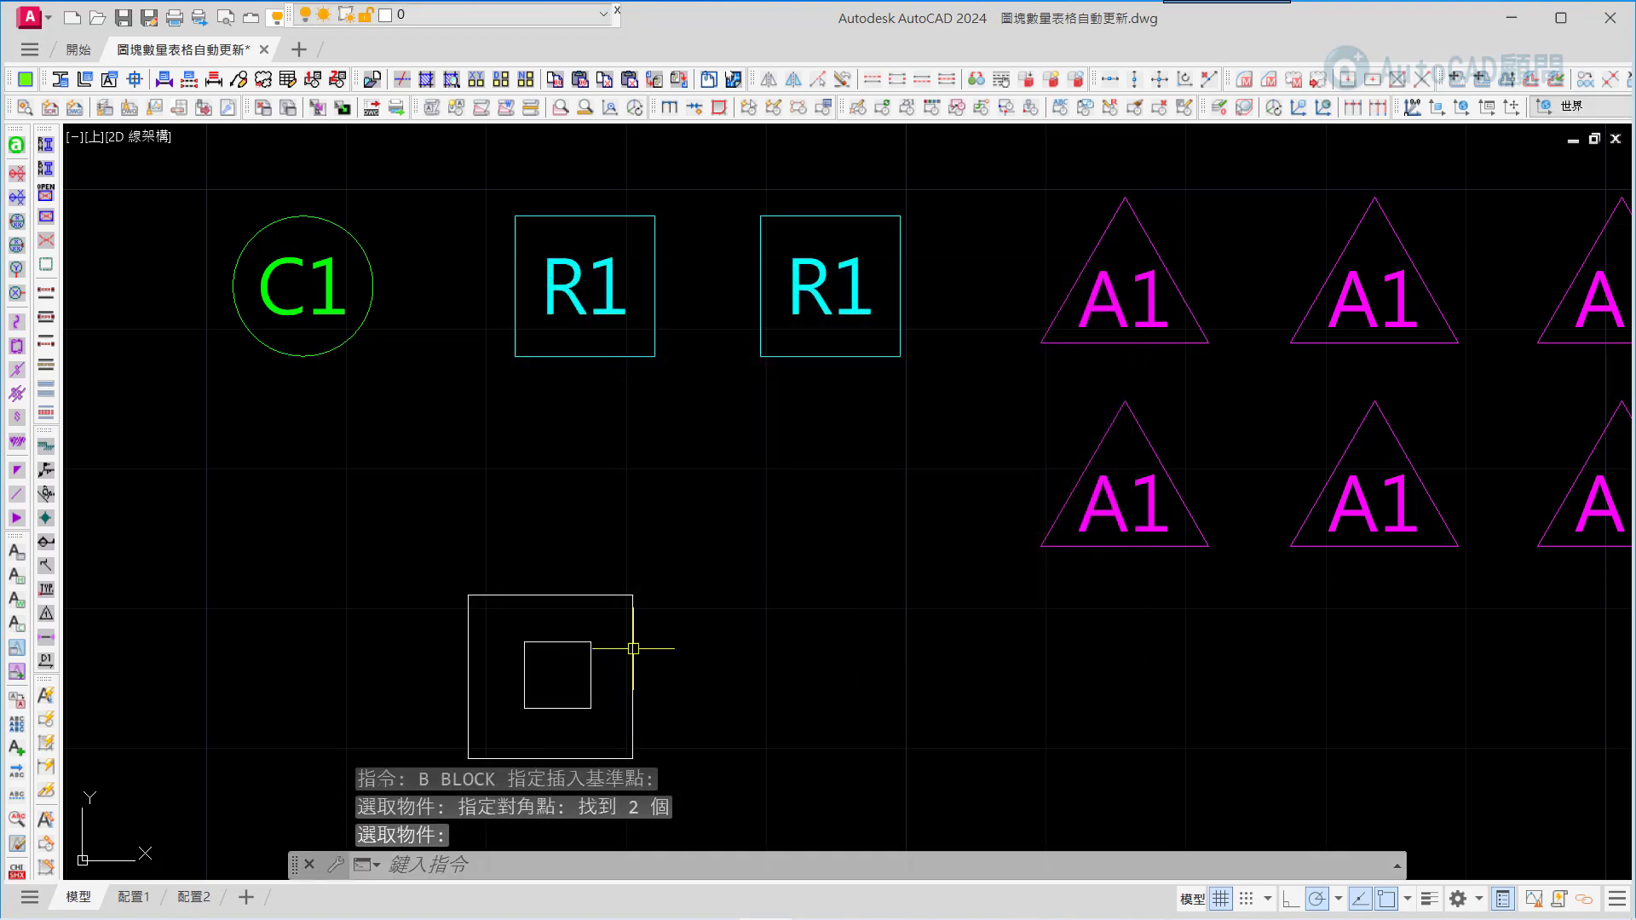
scroll(641, 665, down, 2)
key(Escape)
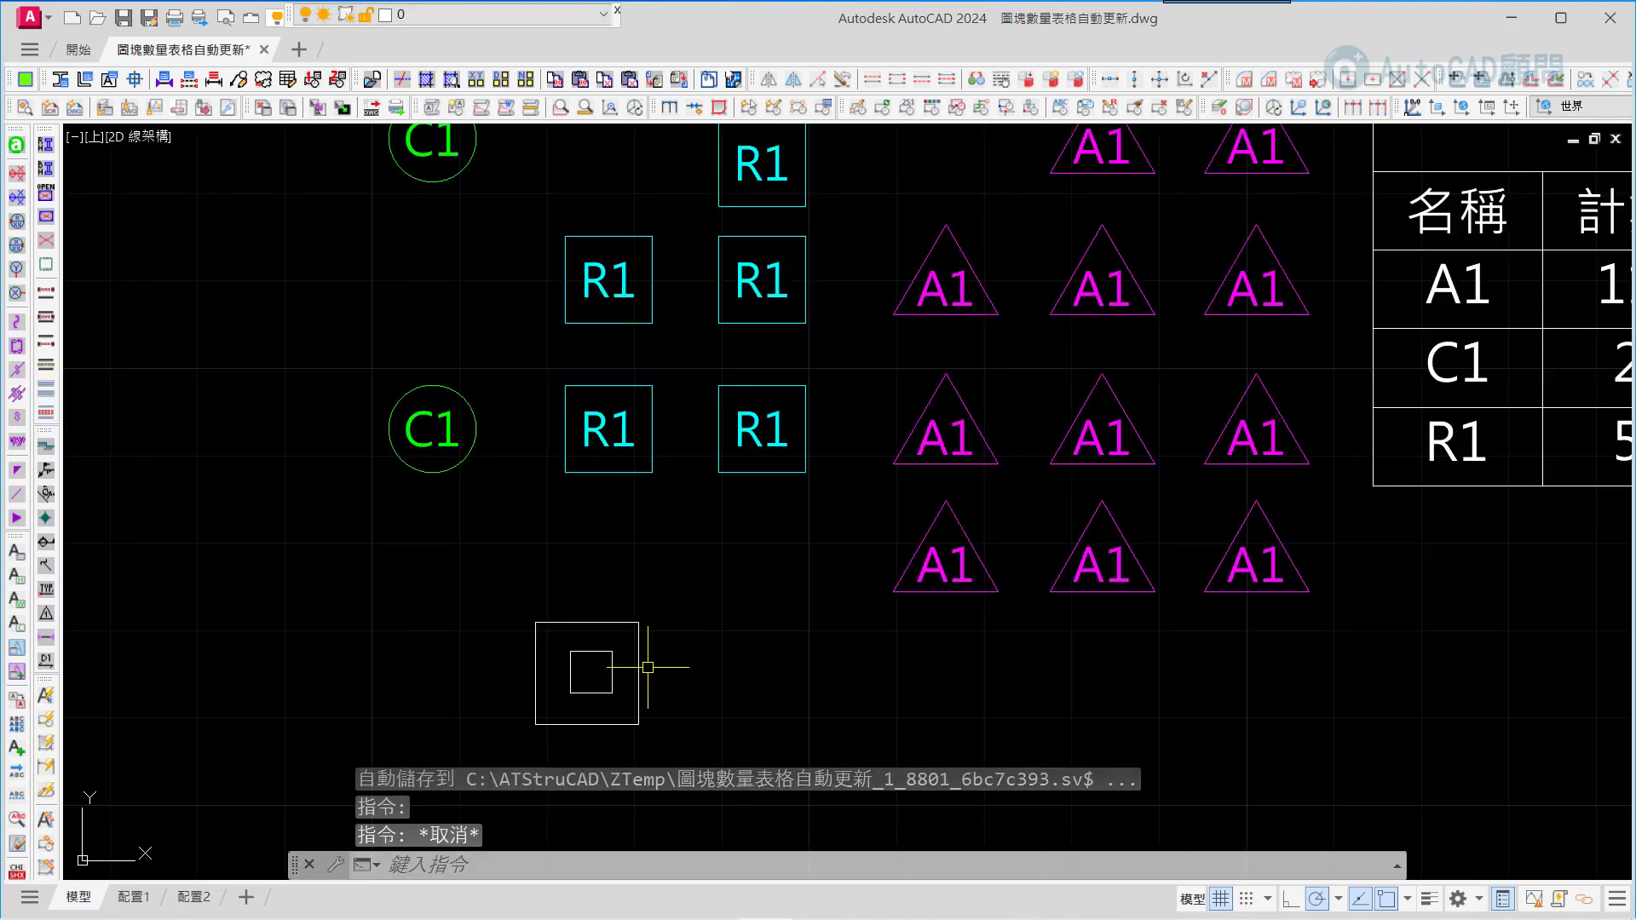
- Copy the new block four times to the right, making a row of five
text(co)
key(Return)
click(571, 669)
key(Return)
click(639, 673)
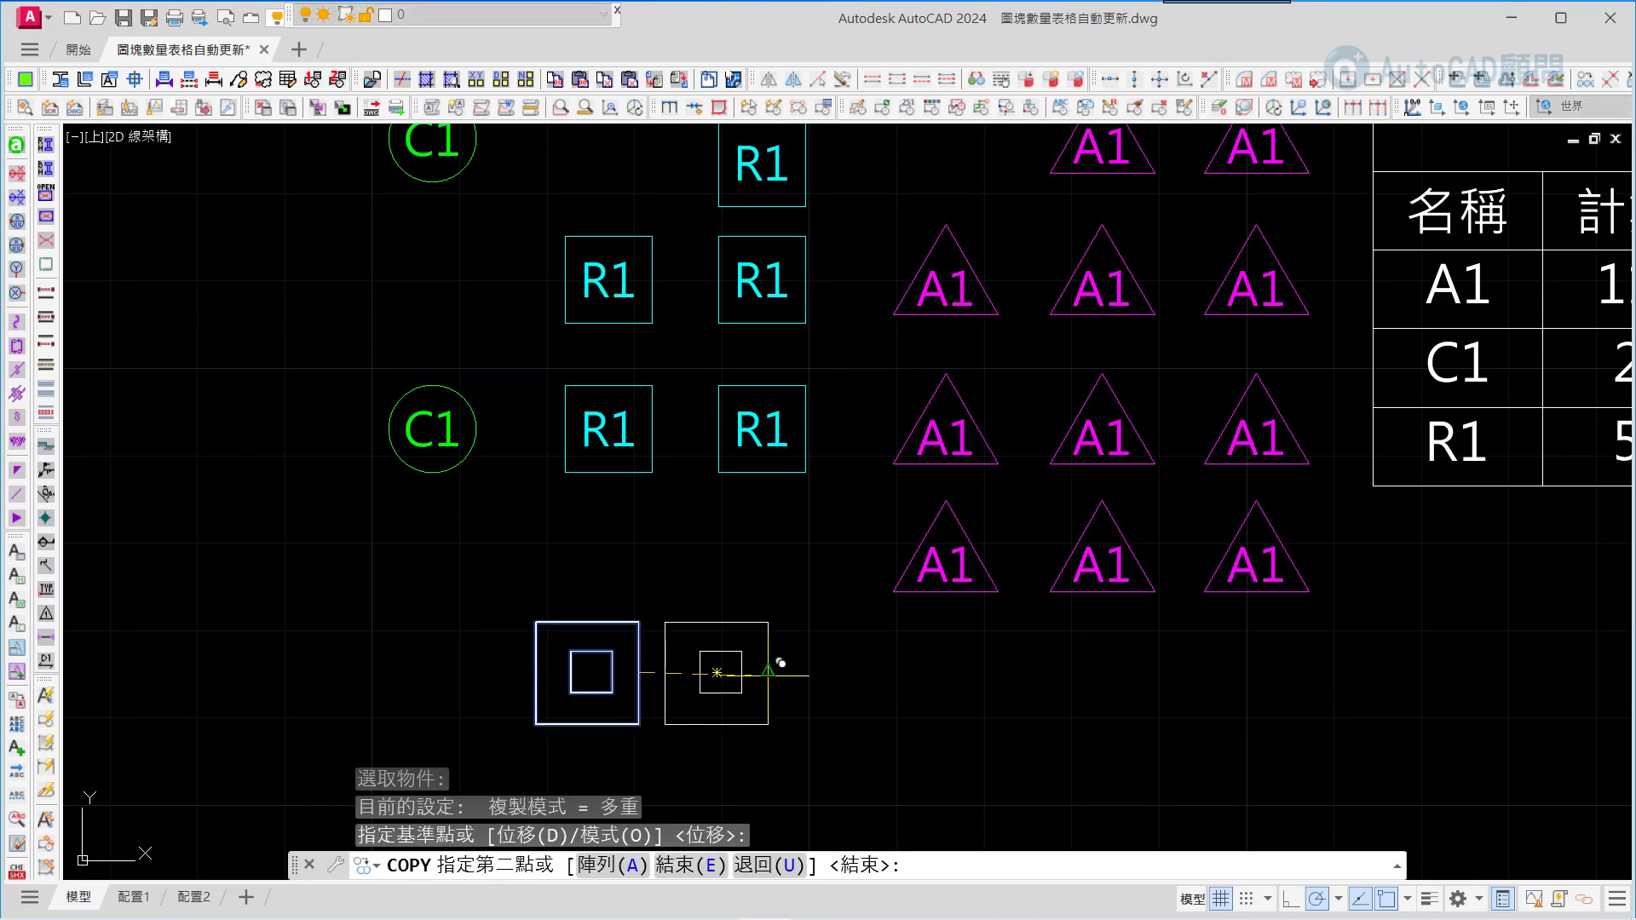
click(767, 673)
click(935, 673)
click(1115, 673)
click(1292, 679)
key(Escape)
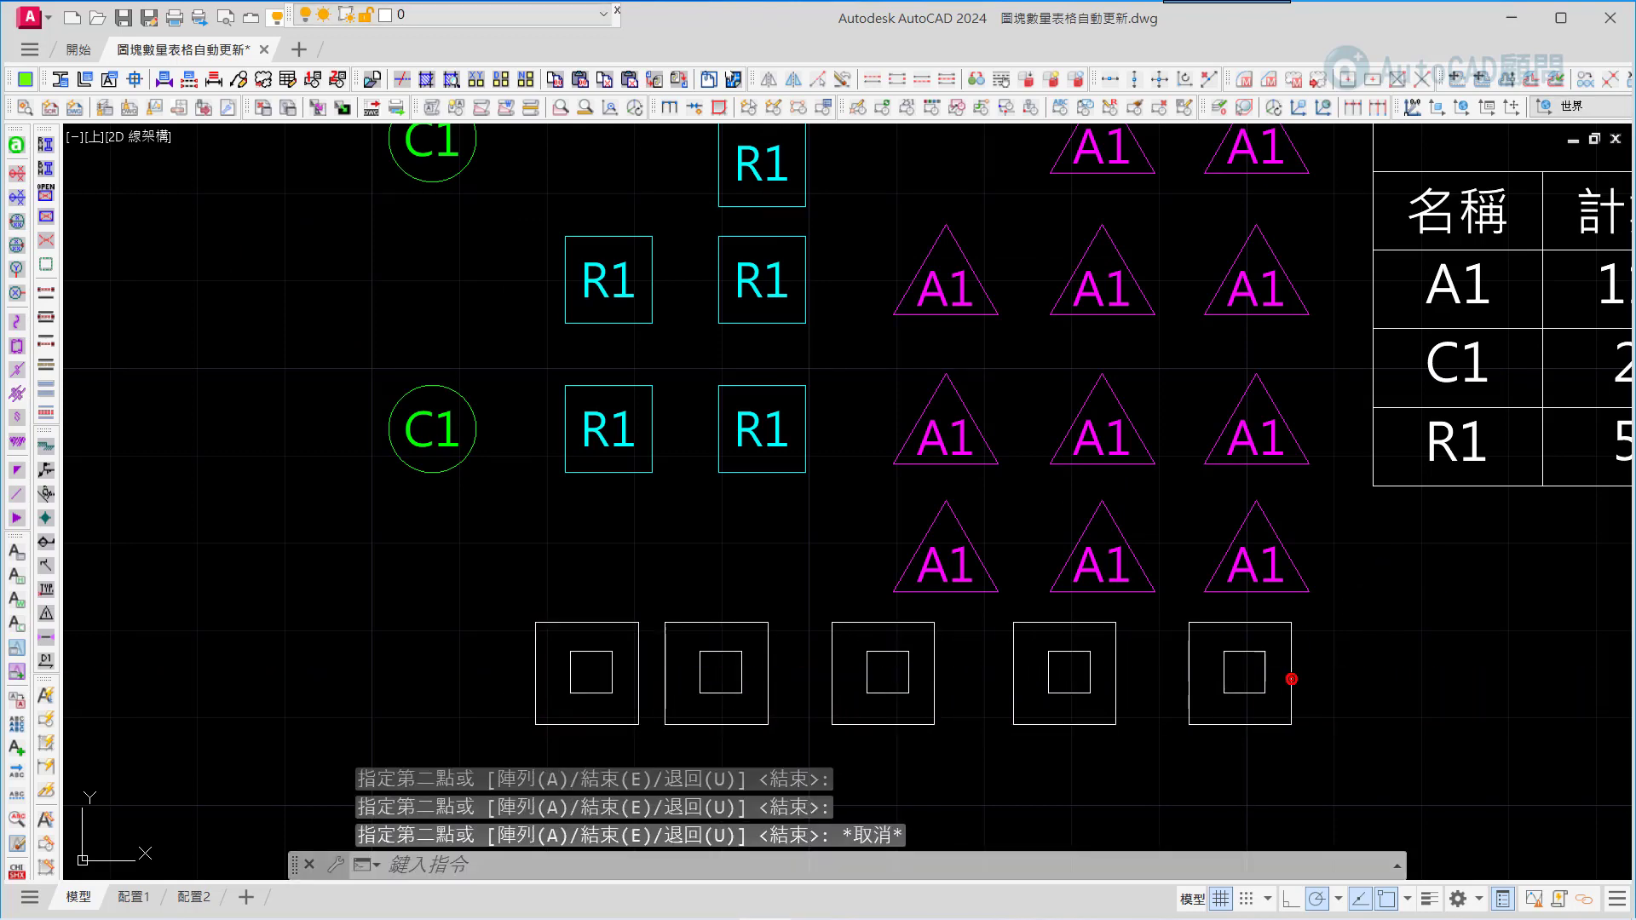
- Update the table's data link, which still reads 11/2/5 without the new block
scroll(762, 725, down, 2)
click(1161, 465)
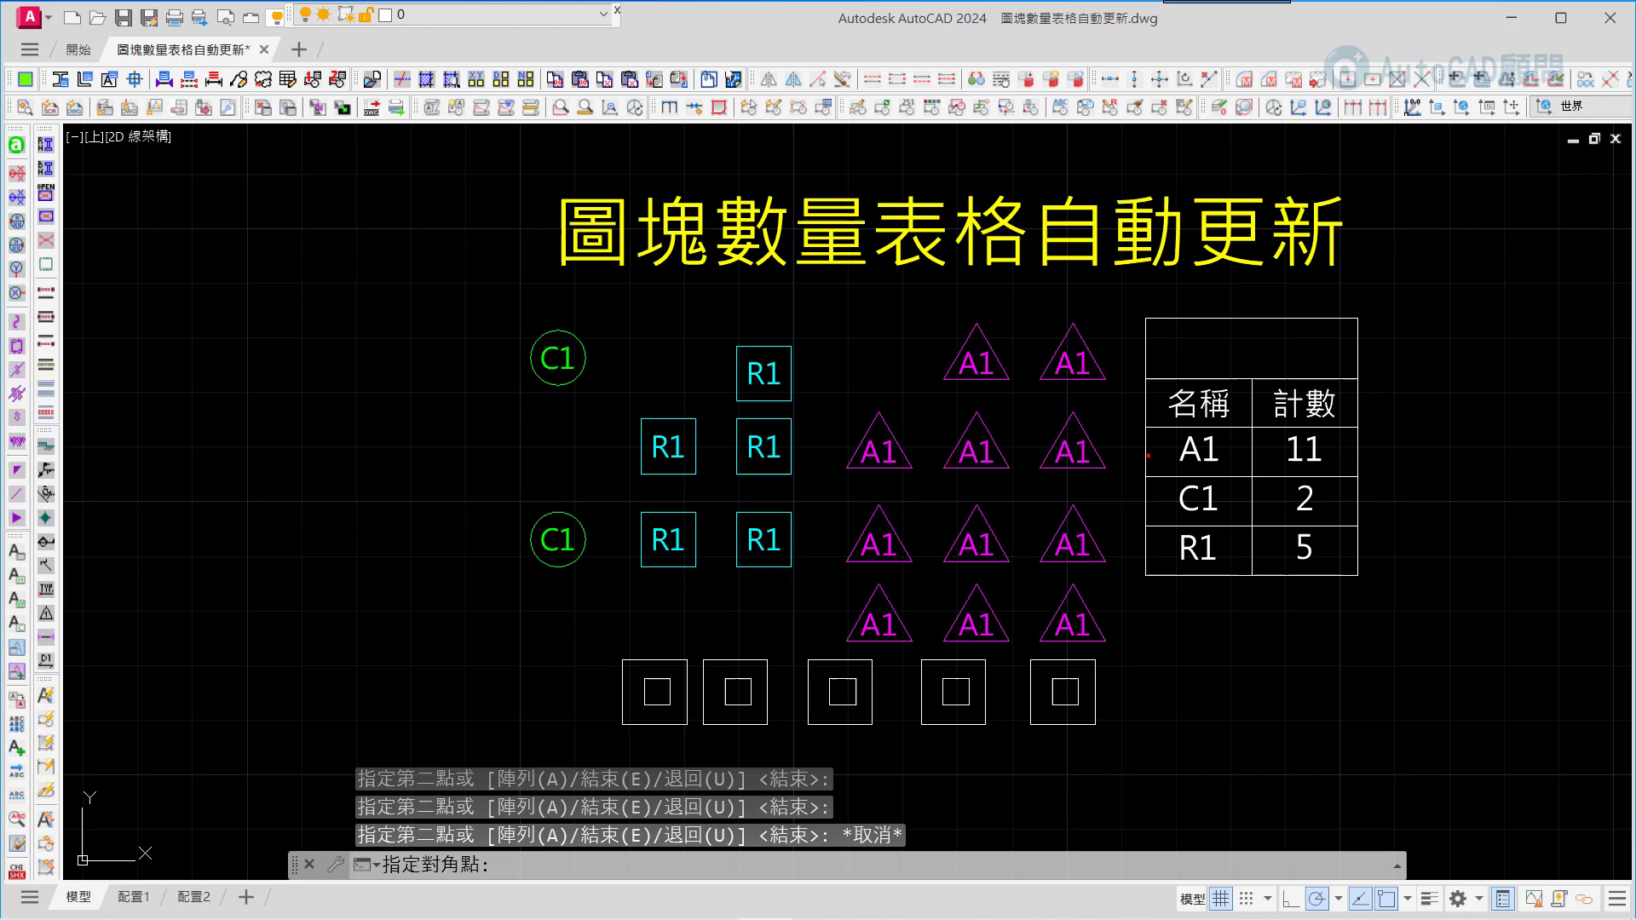
right_click(1146, 449)
click(1199, 635)
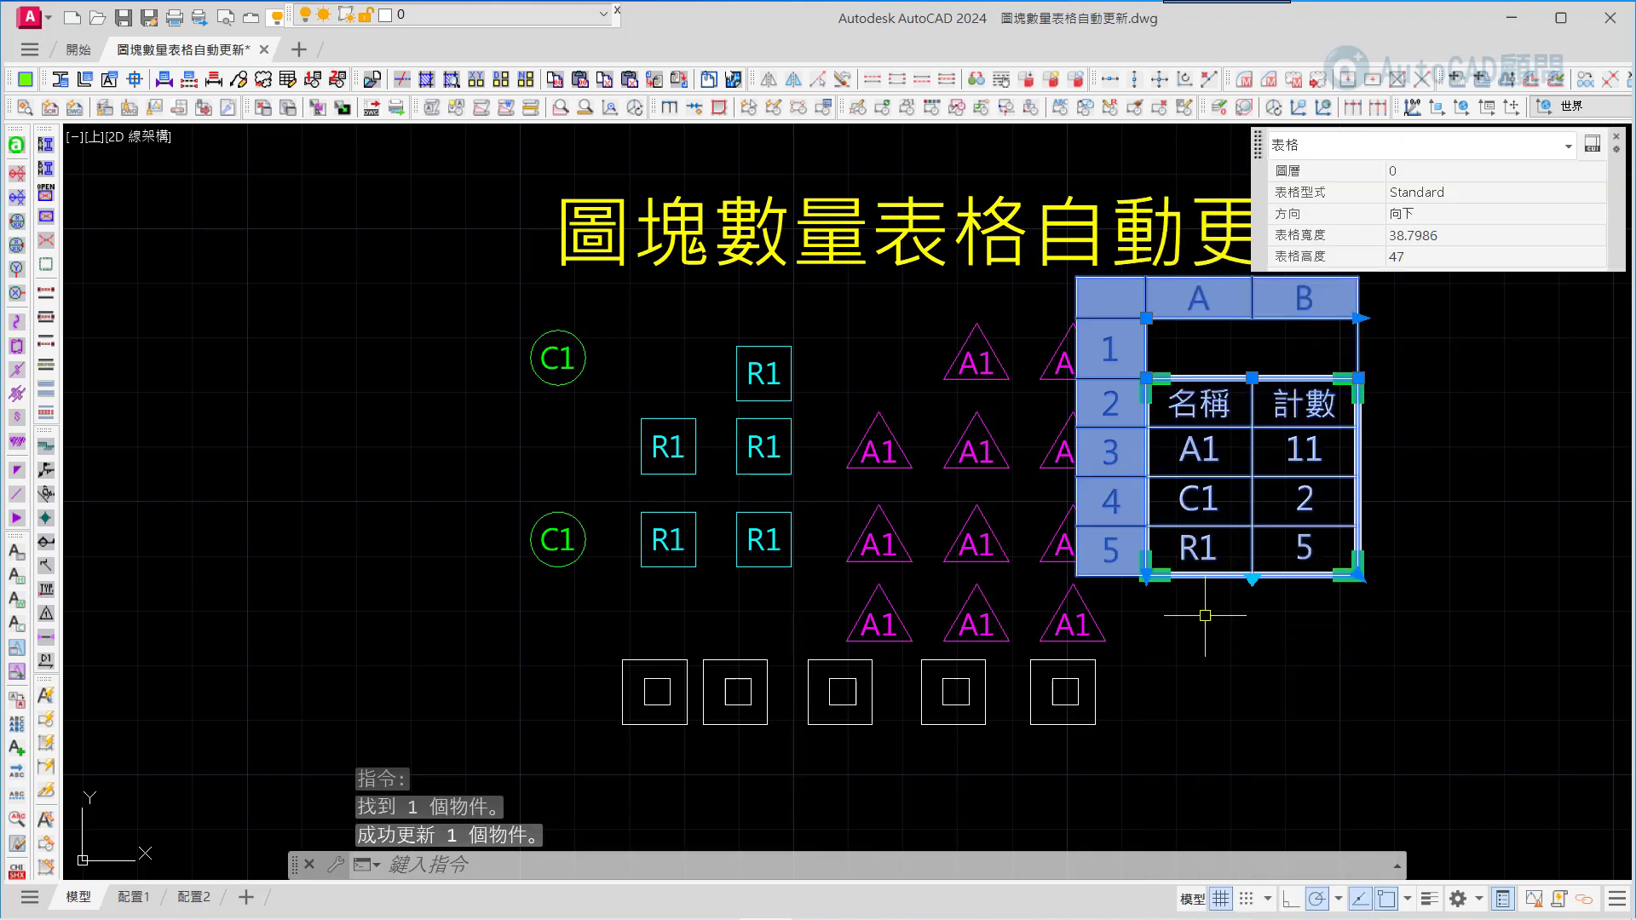
key(Escape)
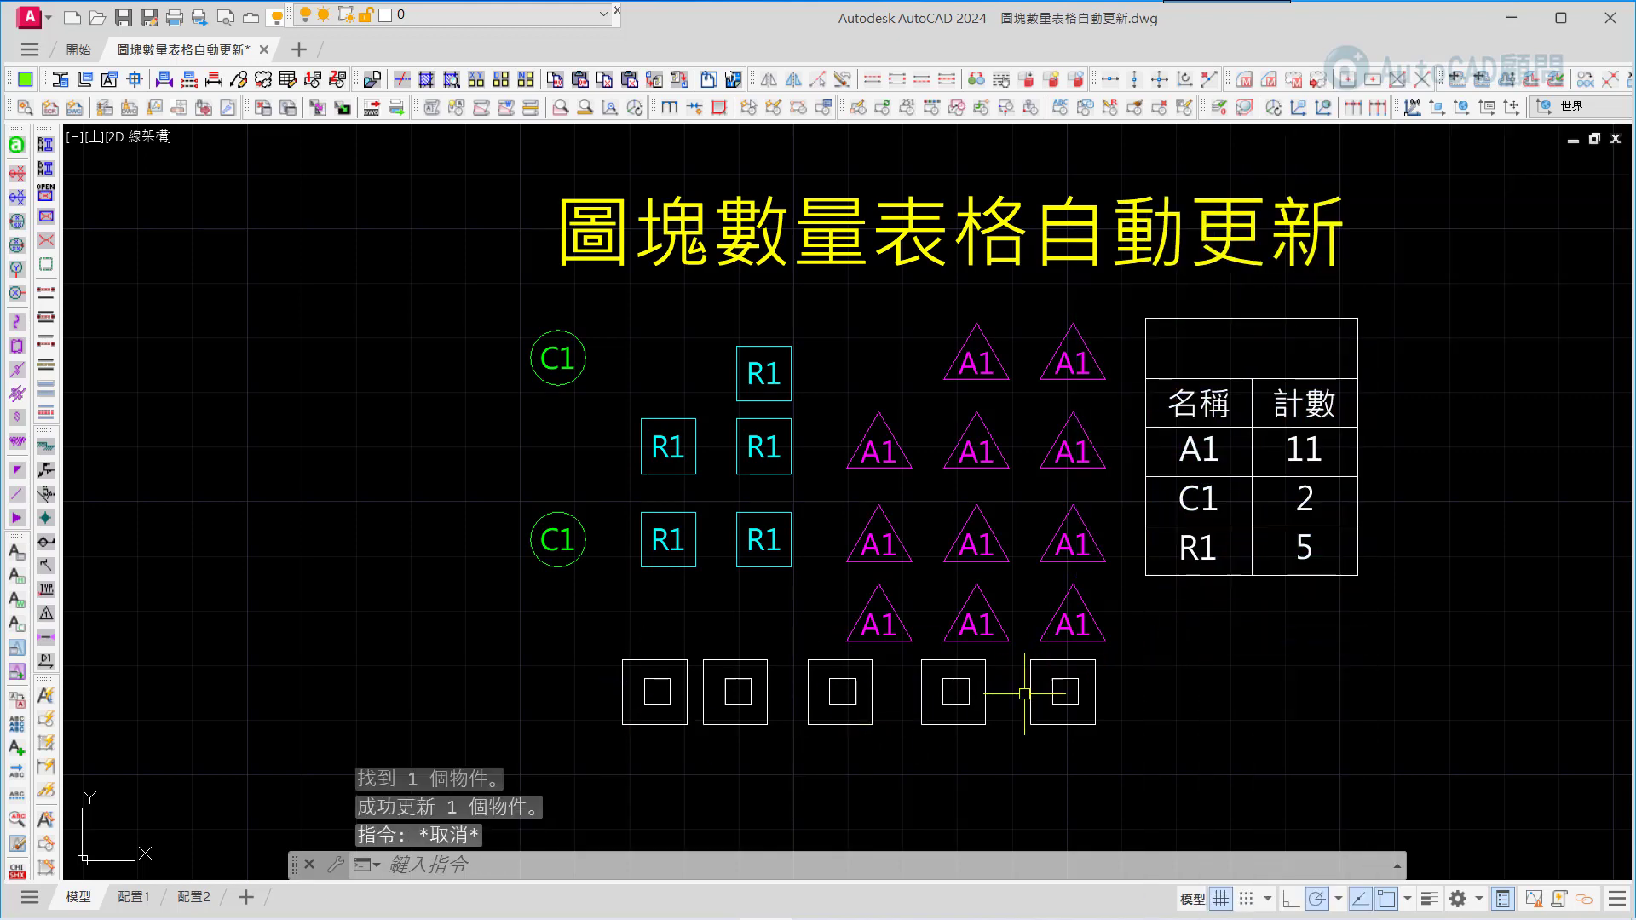
- Zoom to extents and reopen the existing DEMO.dxe extraction for editing
middle_click(1024, 693)
middle_click(1024, 694)
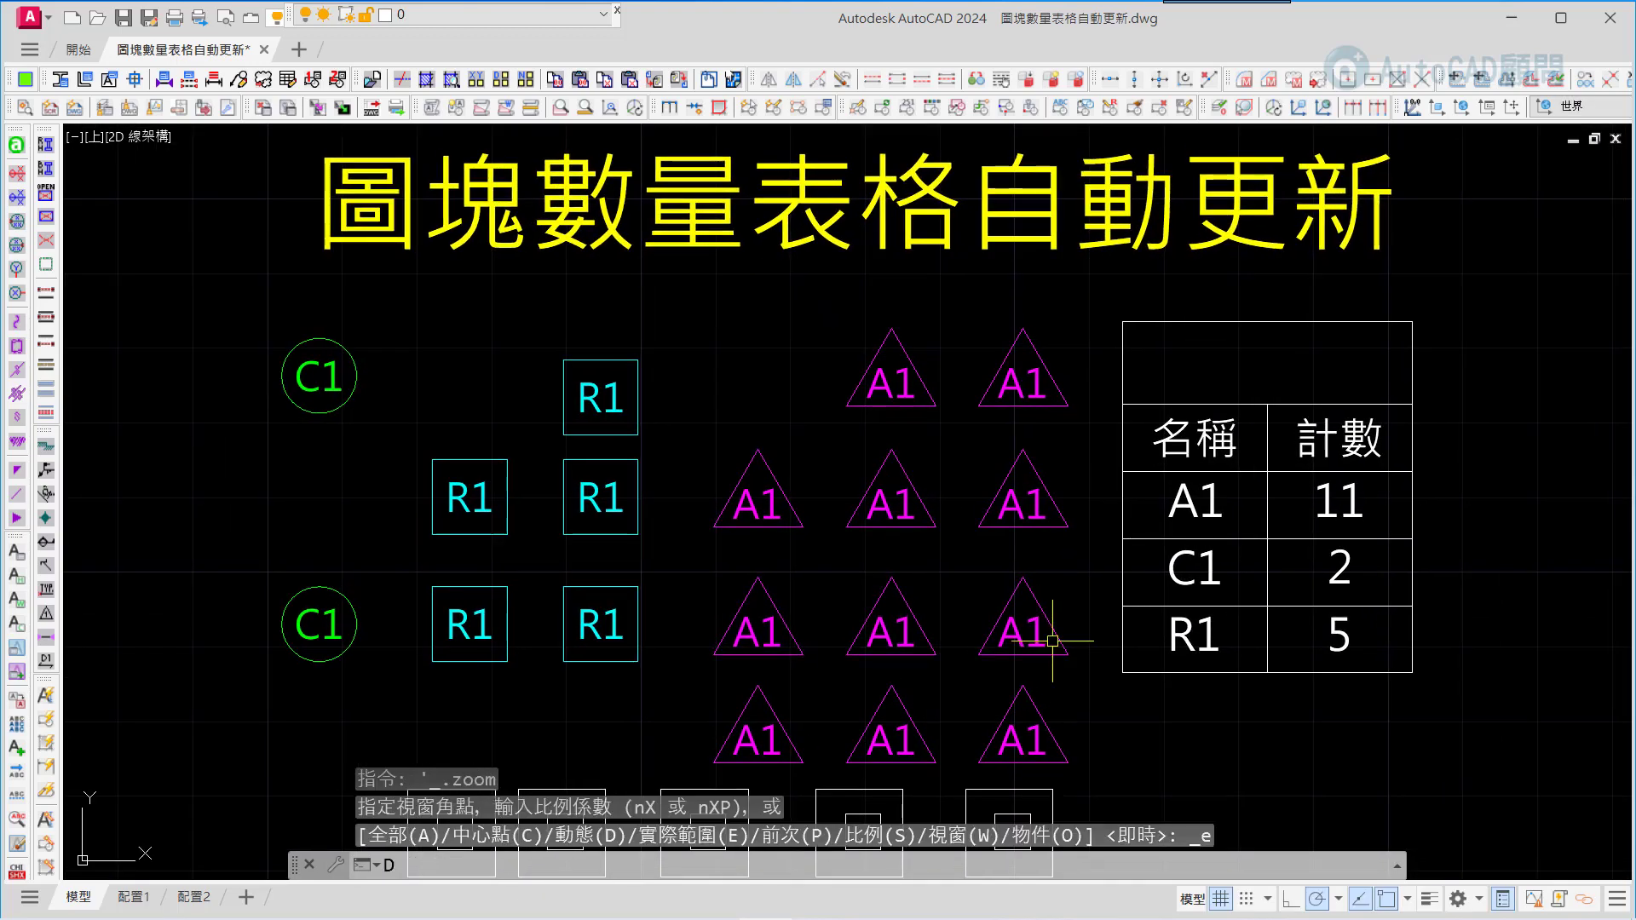
text(X)
key(Return)
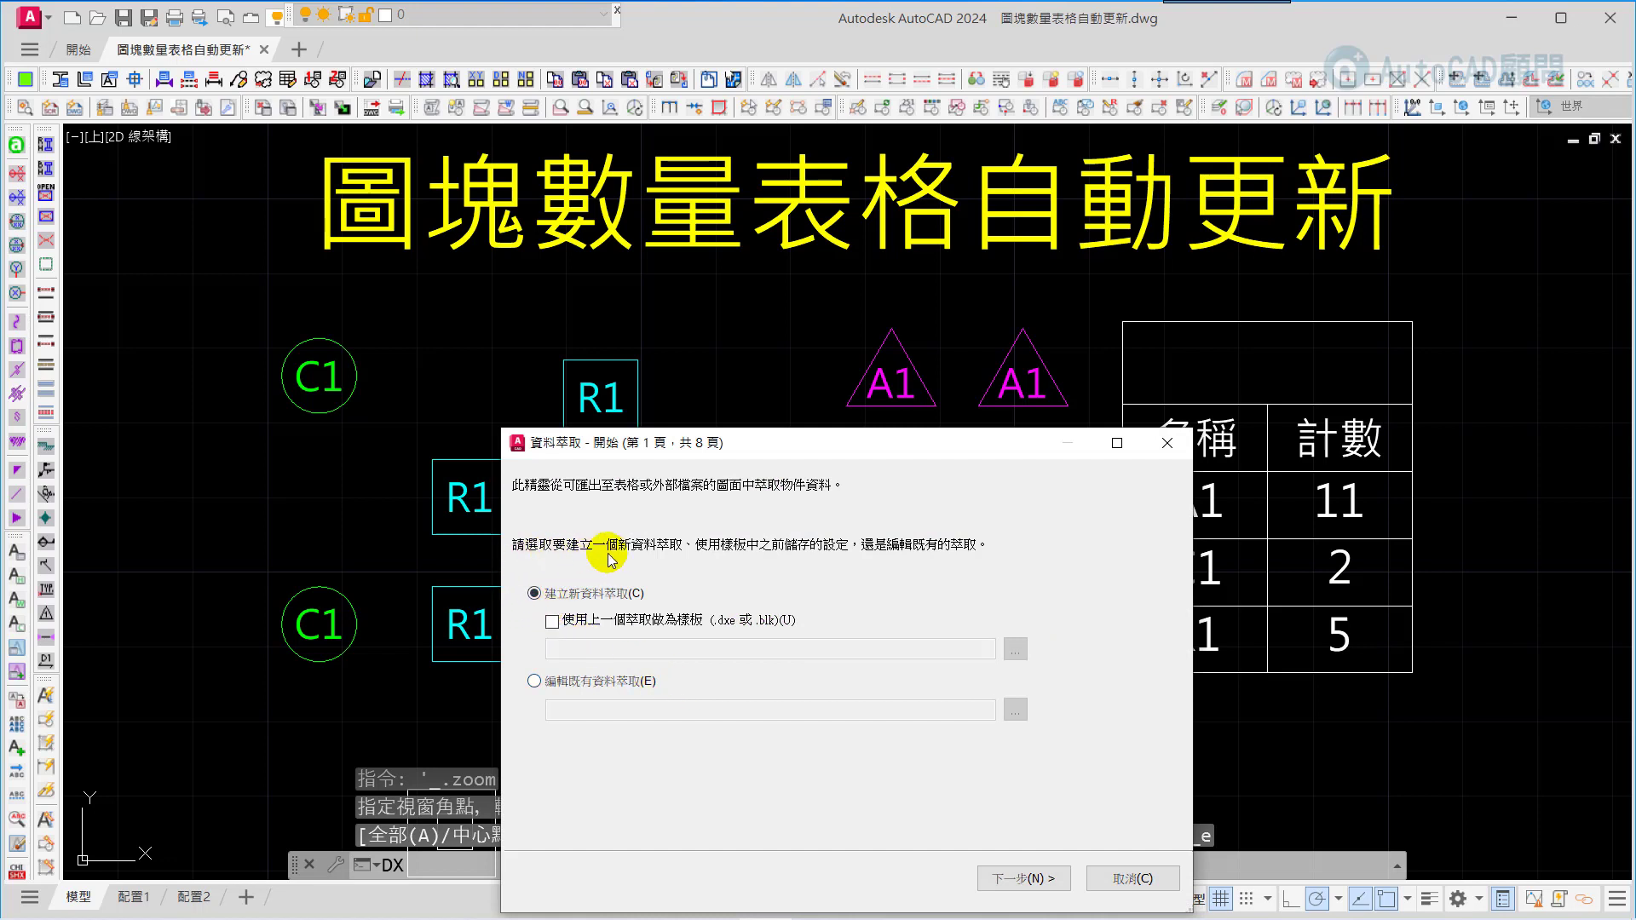
click(534, 680)
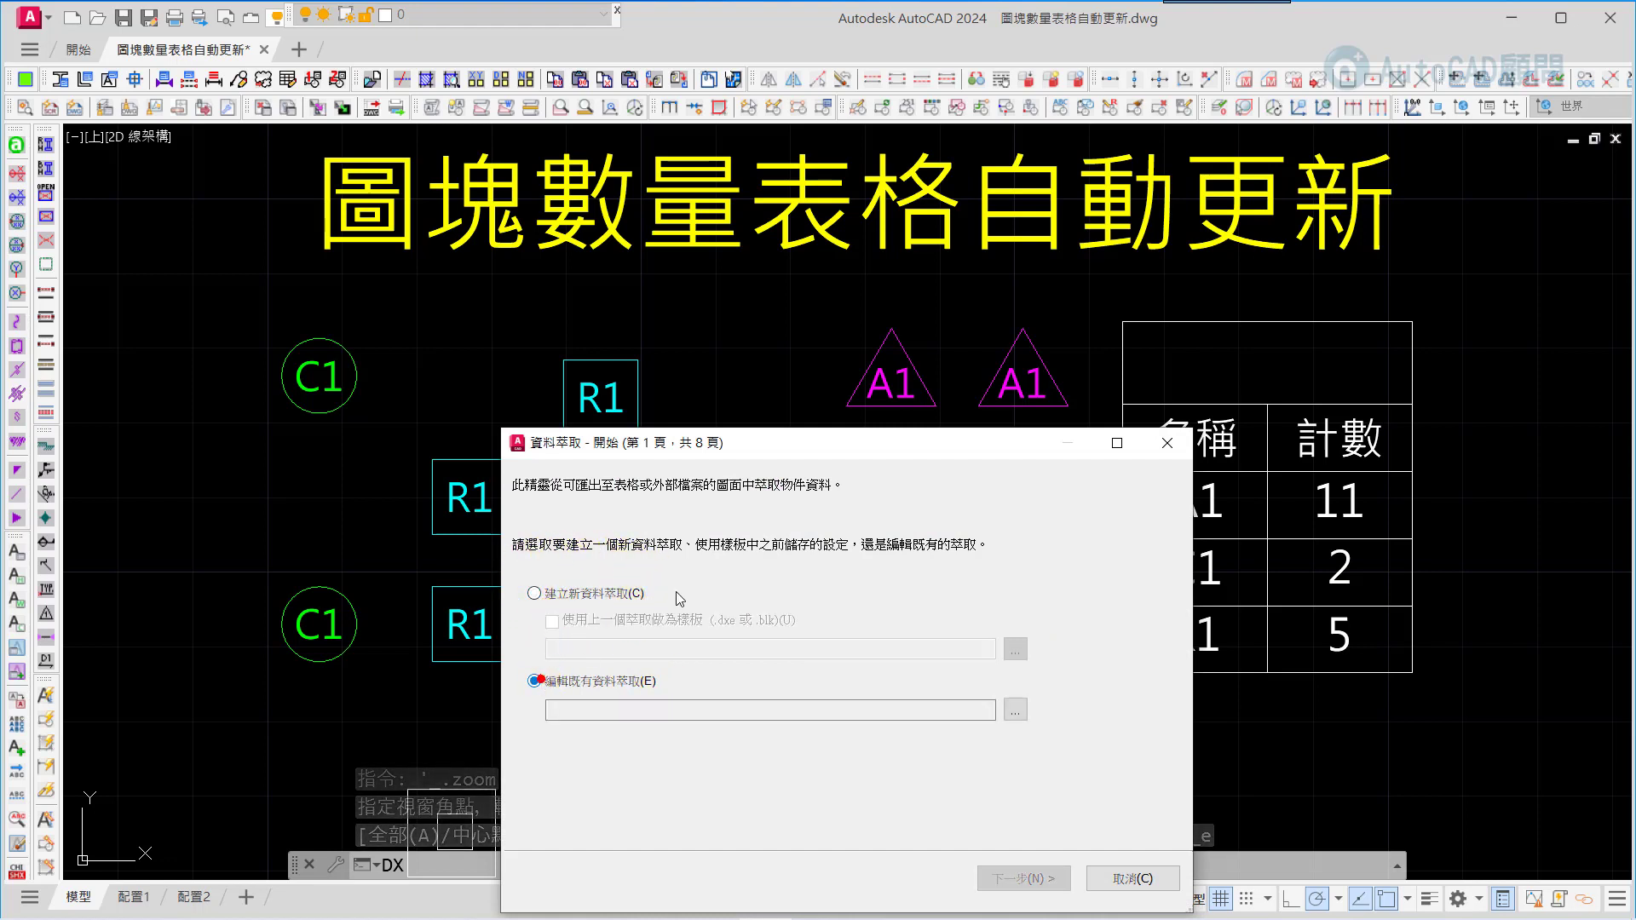
drag(771, 451, 777, 314)
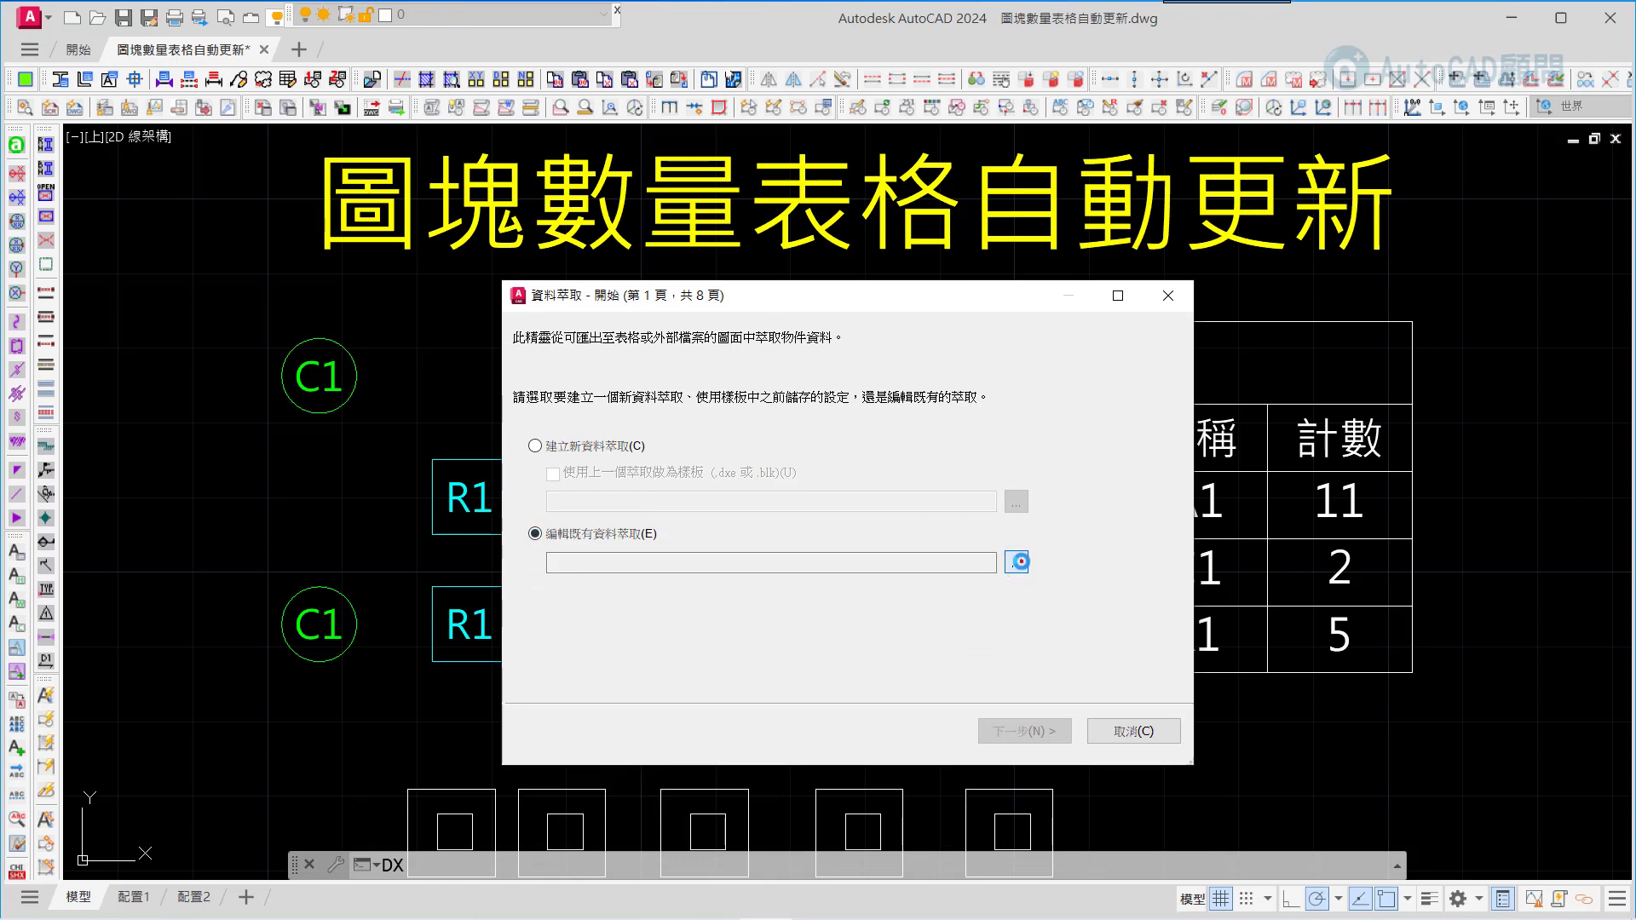
click(1016, 563)
click(686, 541)
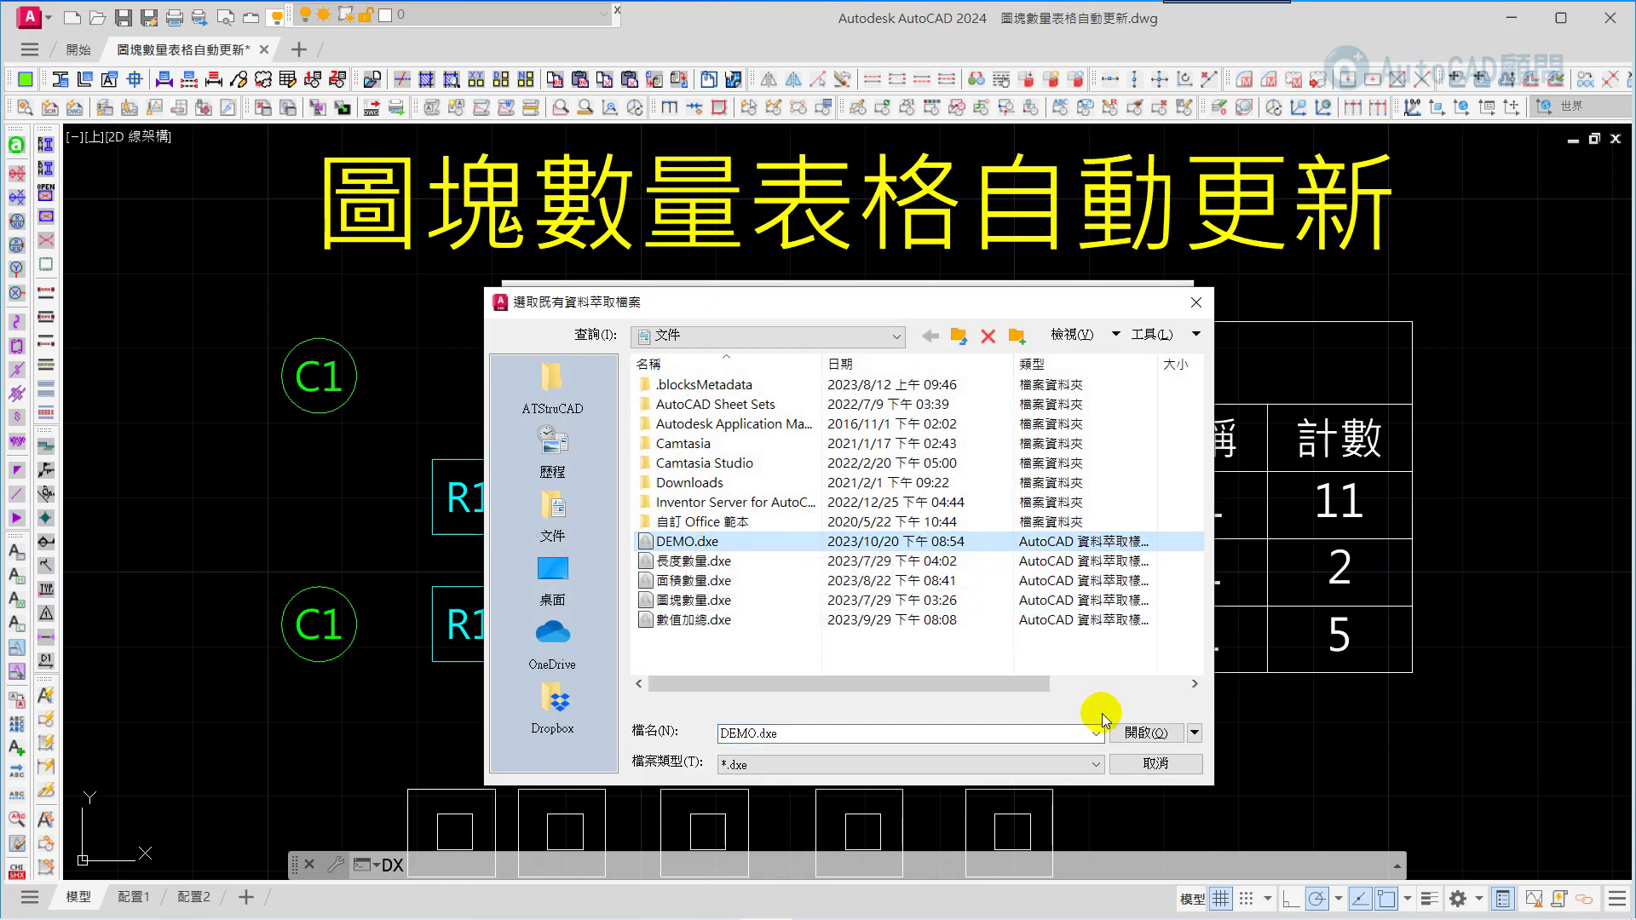
click(1147, 733)
- Include the DD block in the extraction and step through to finish the wizard
click(1031, 732)
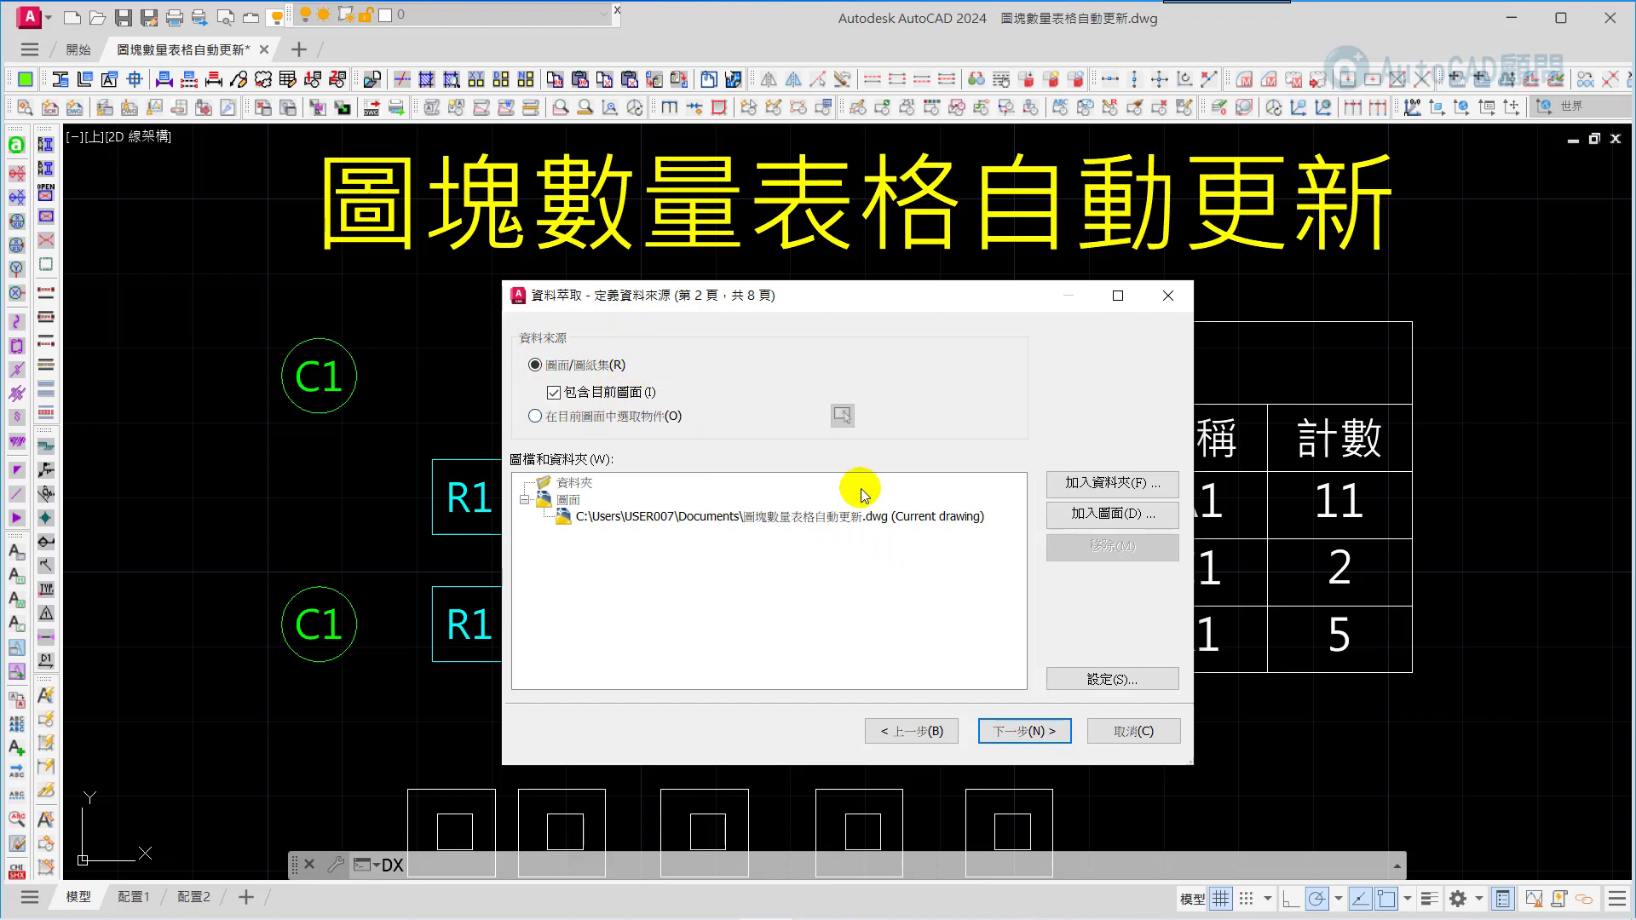
click(1022, 732)
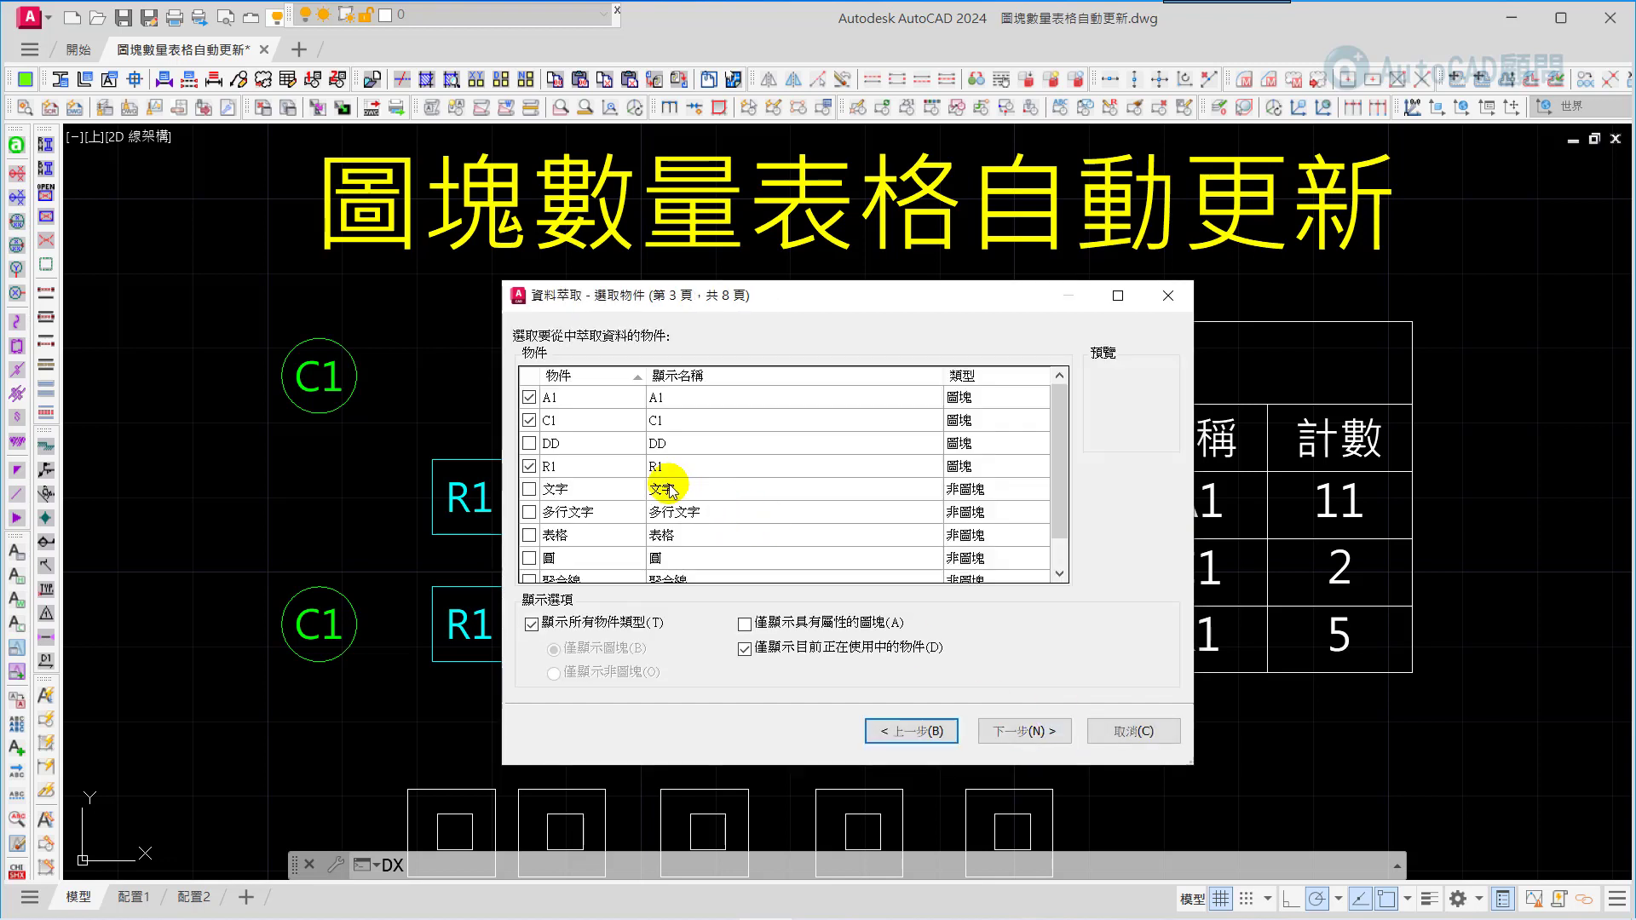
click(530, 443)
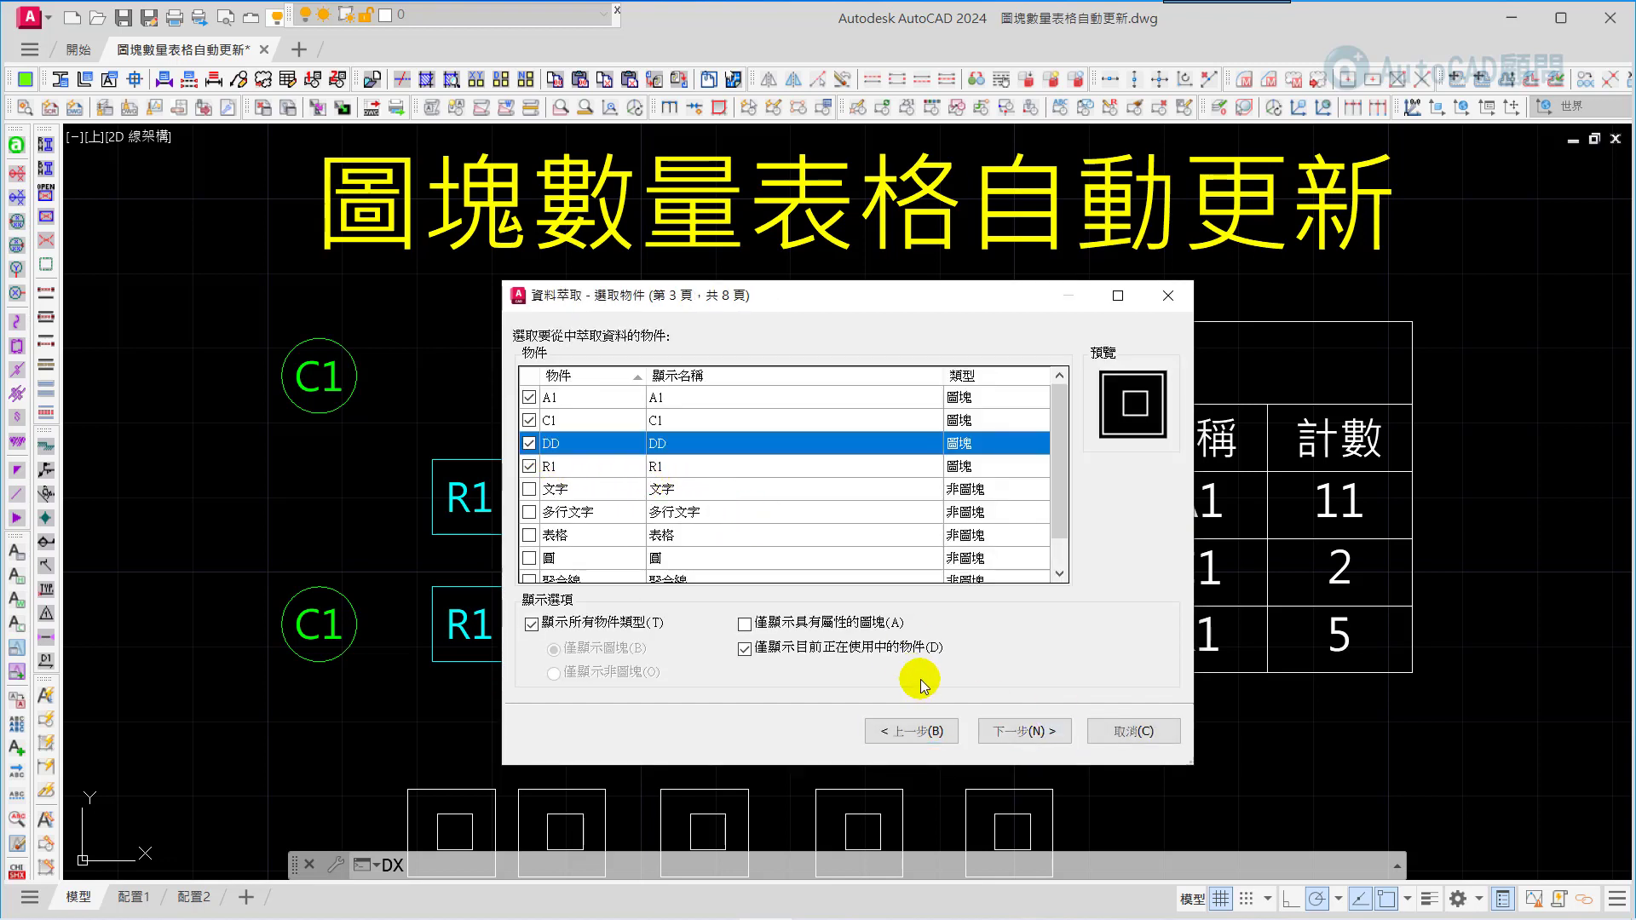
click(1010, 731)
click(1019, 743)
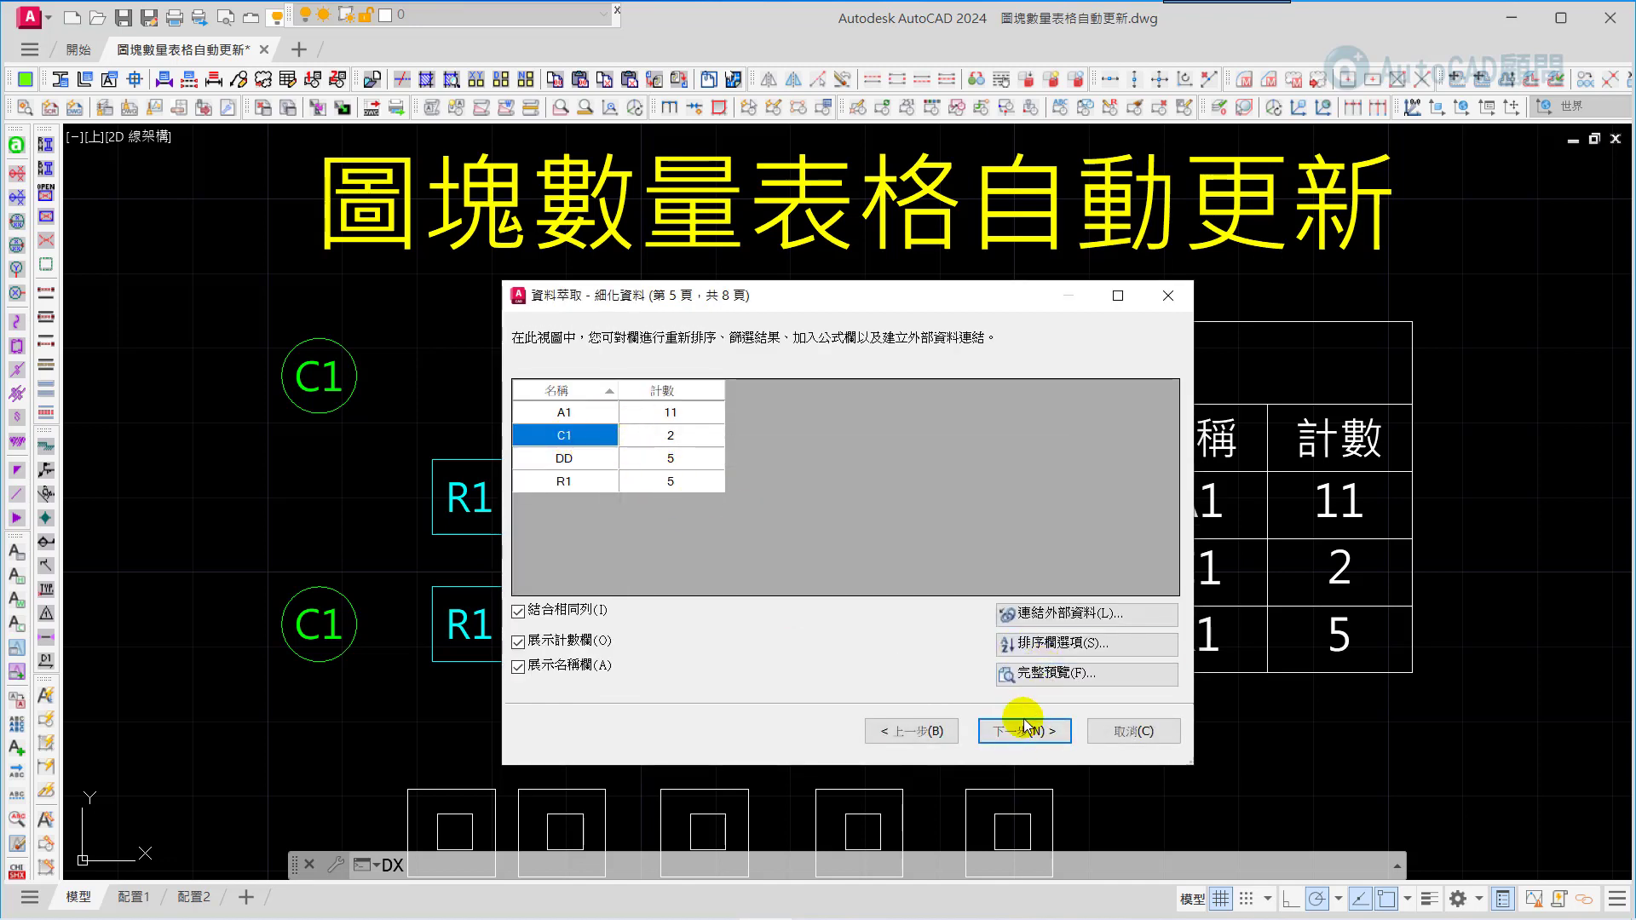
click(1024, 731)
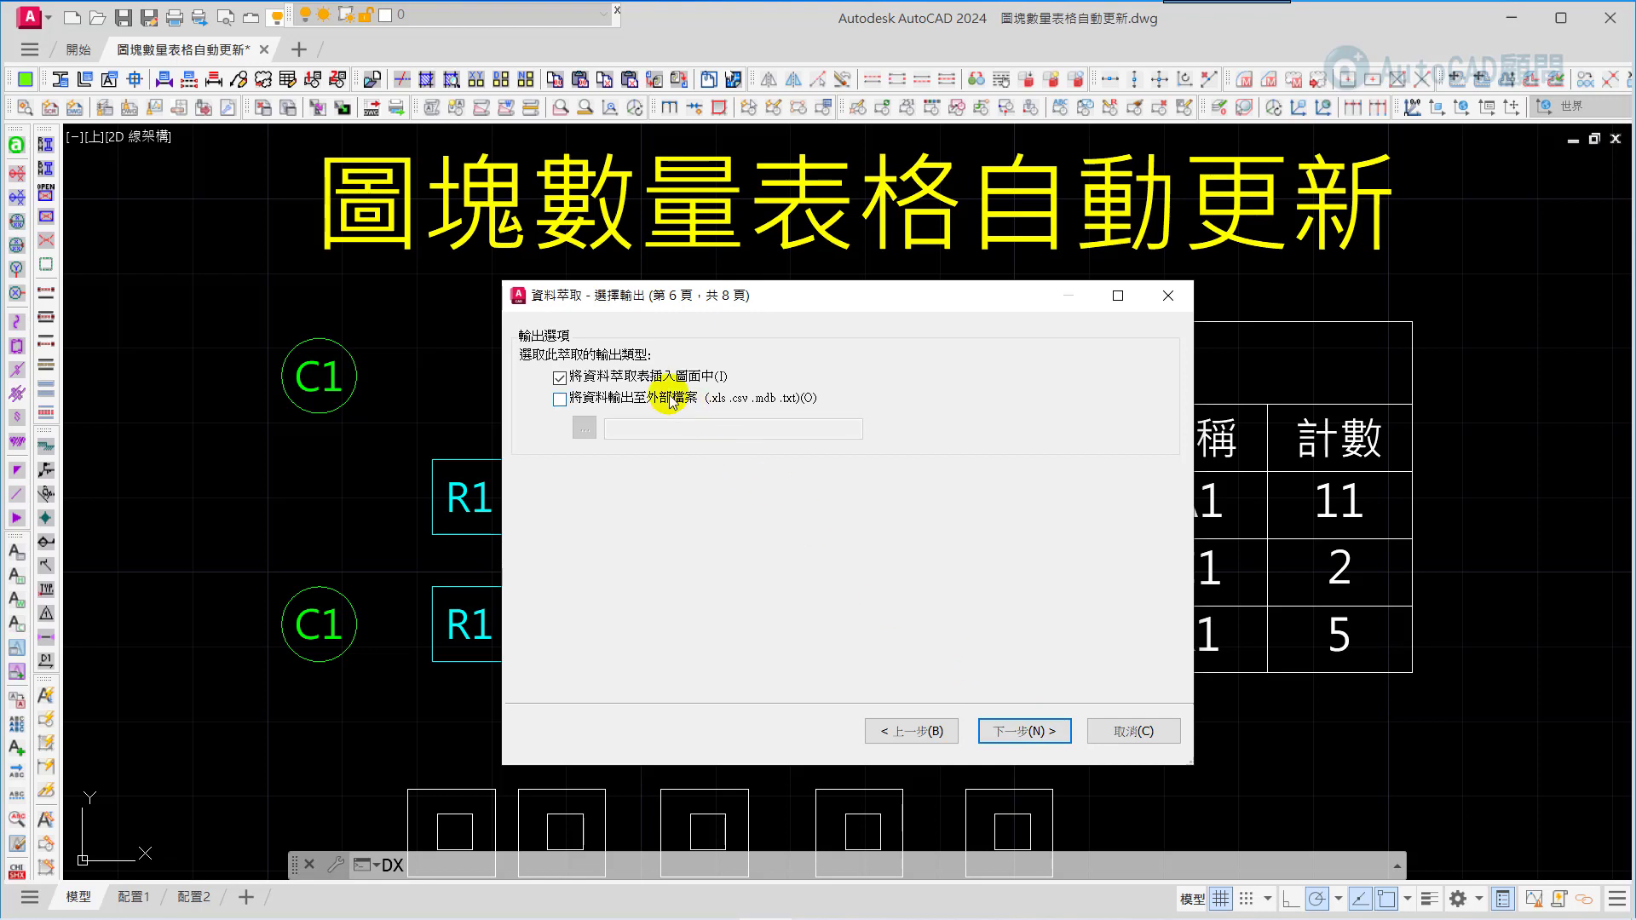
click(1014, 731)
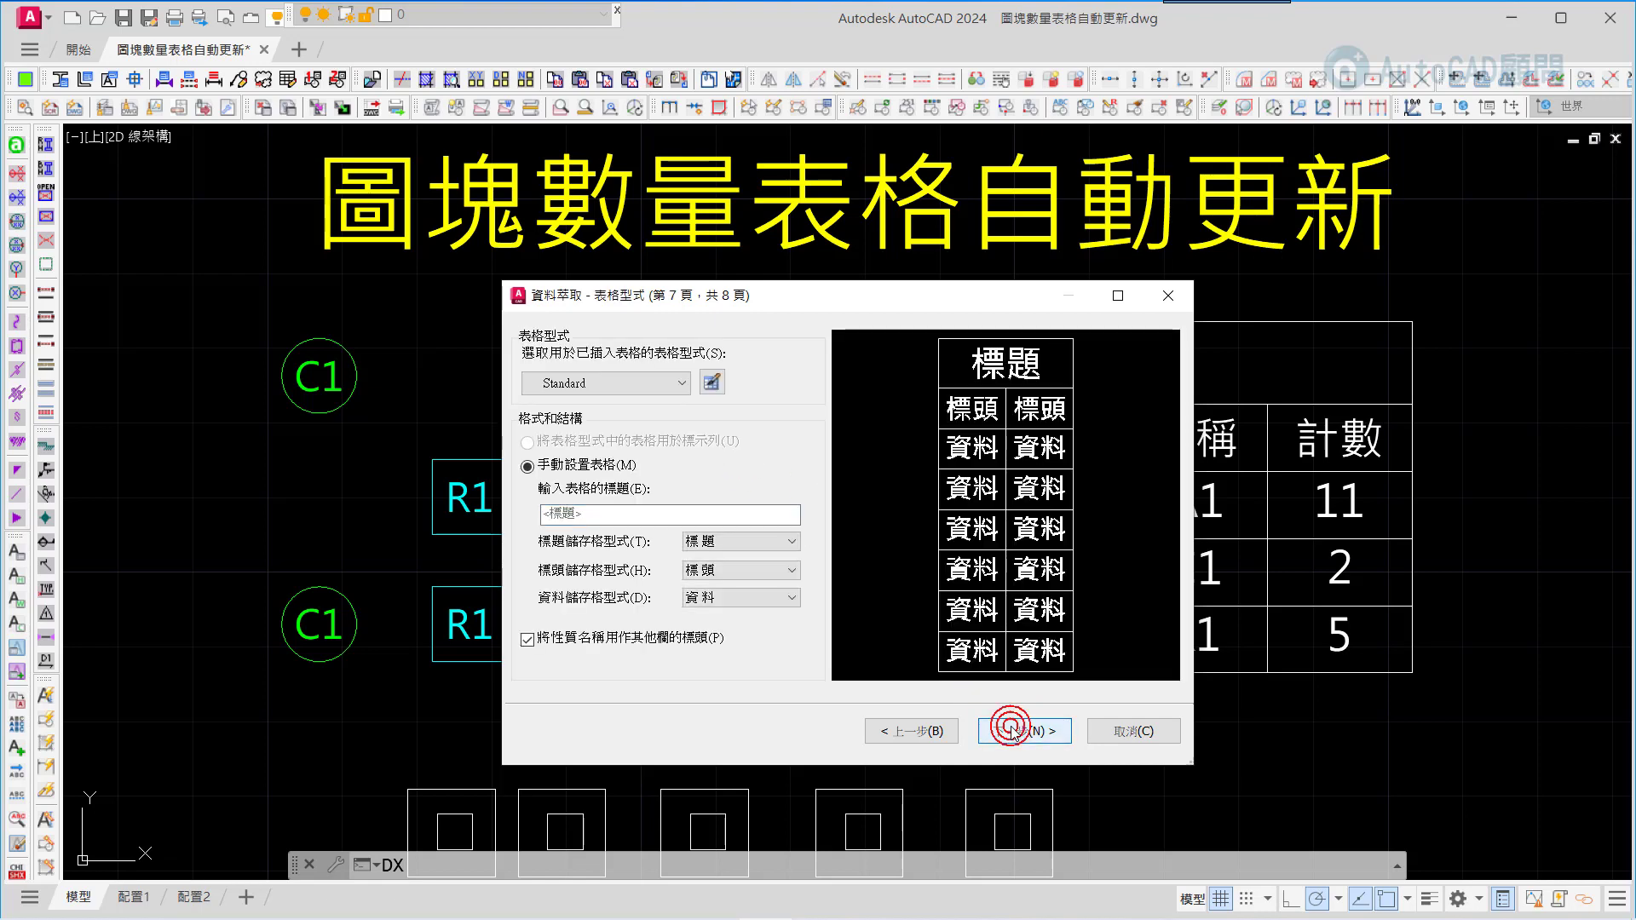
click(1014, 731)
- Place the new table right of the old one, then erase this duplicate table
middle_drag(1098, 675, 832, 585)
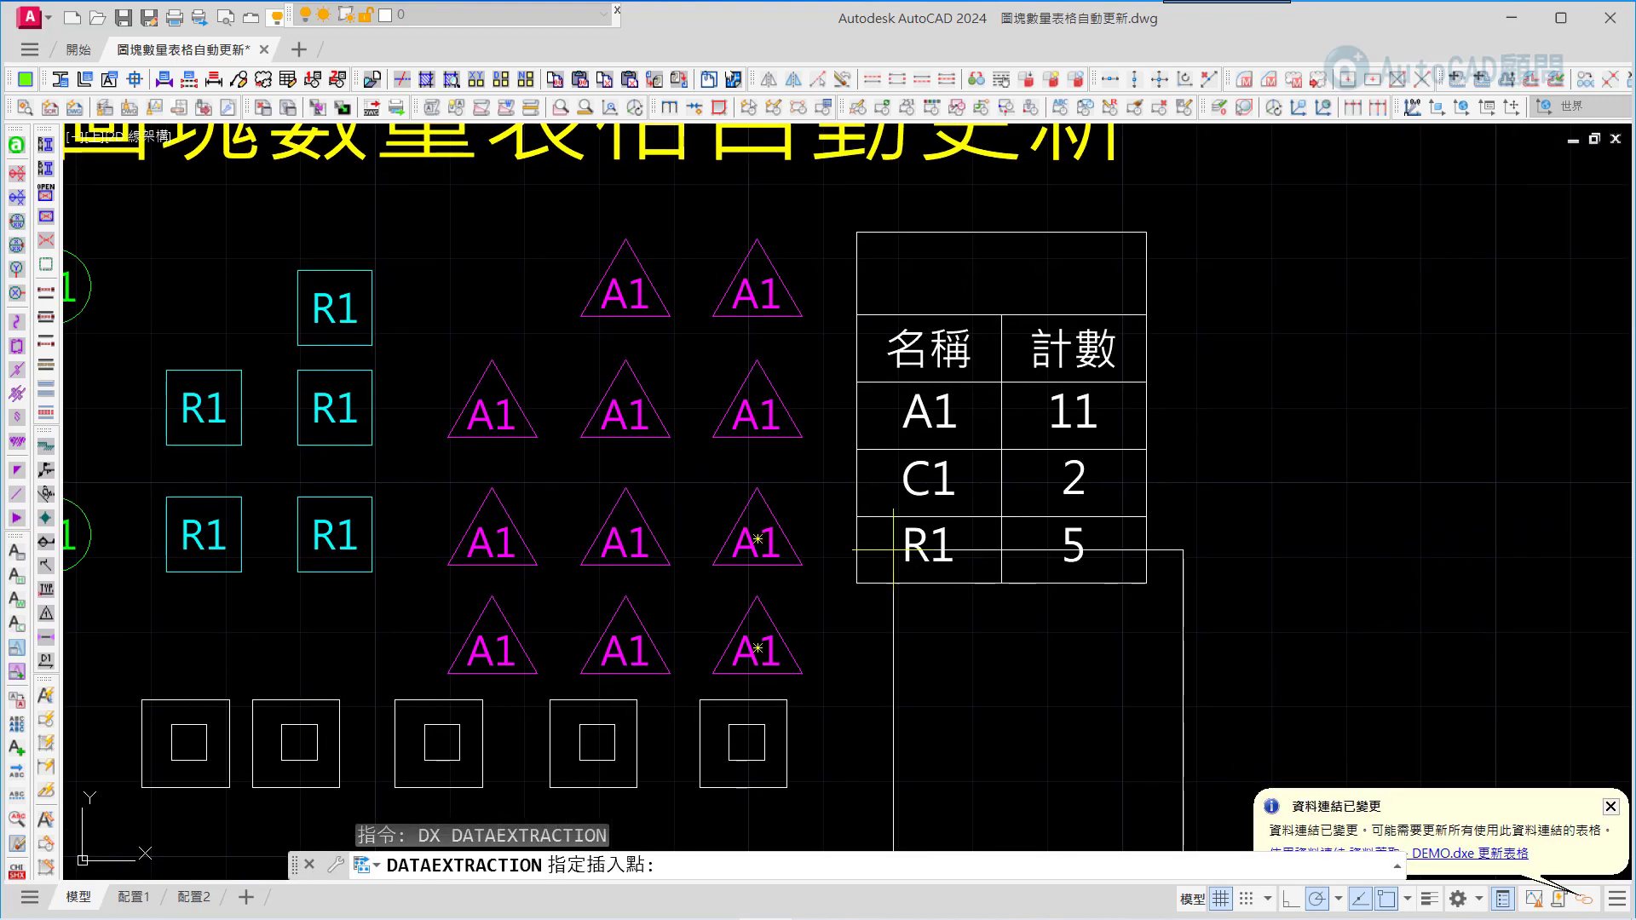
click(1194, 246)
key(Escape)
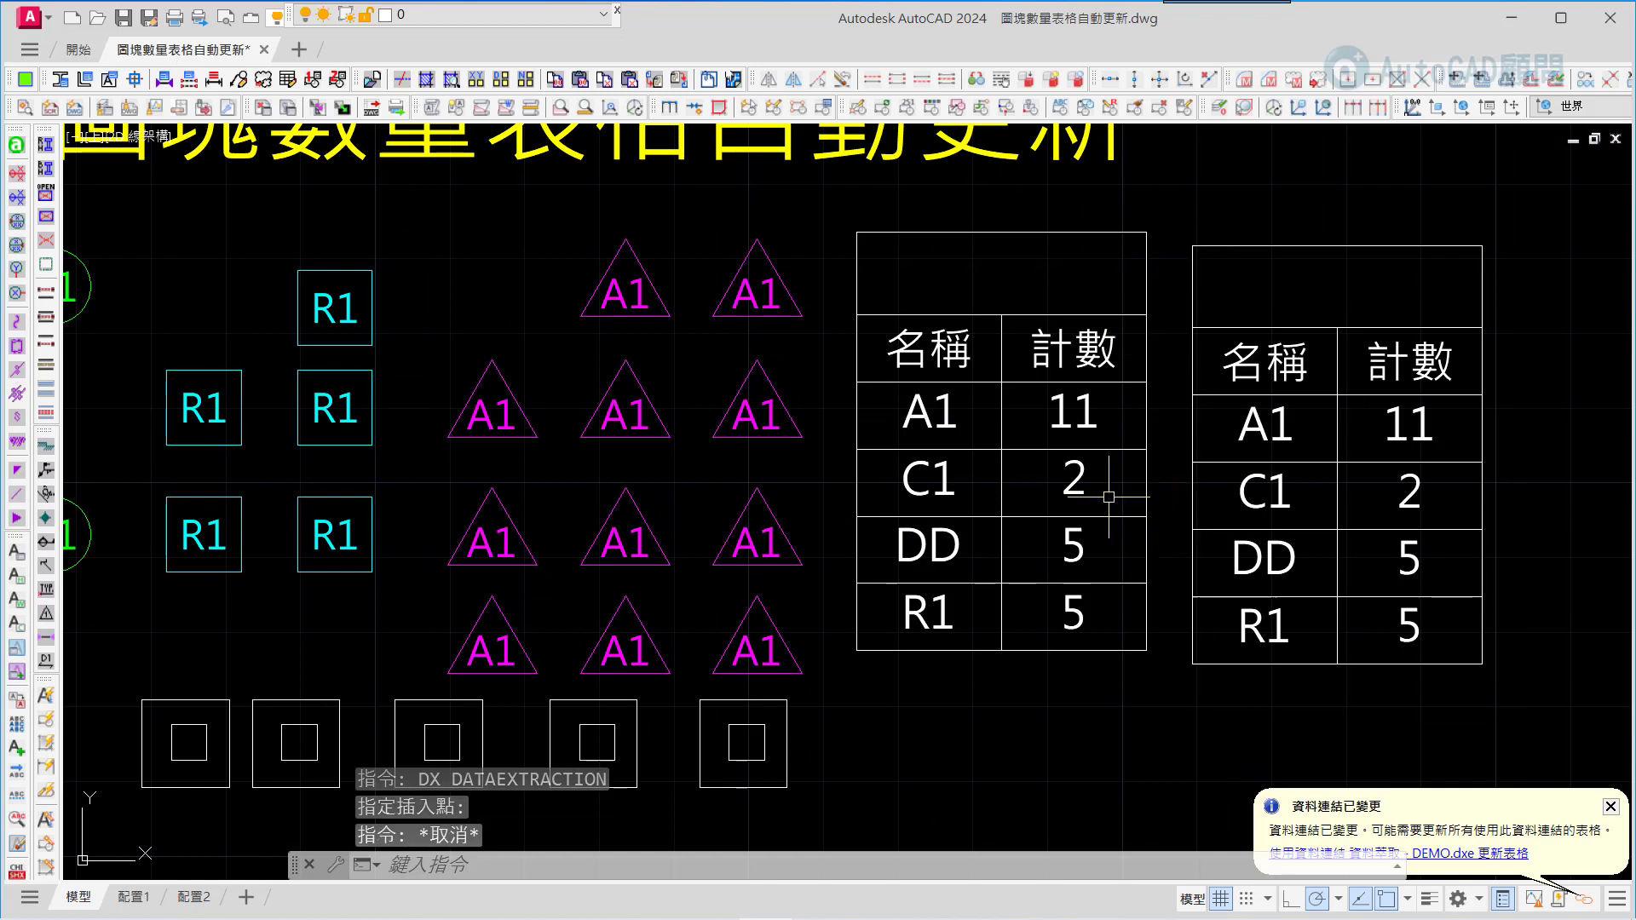
click(1199, 598)
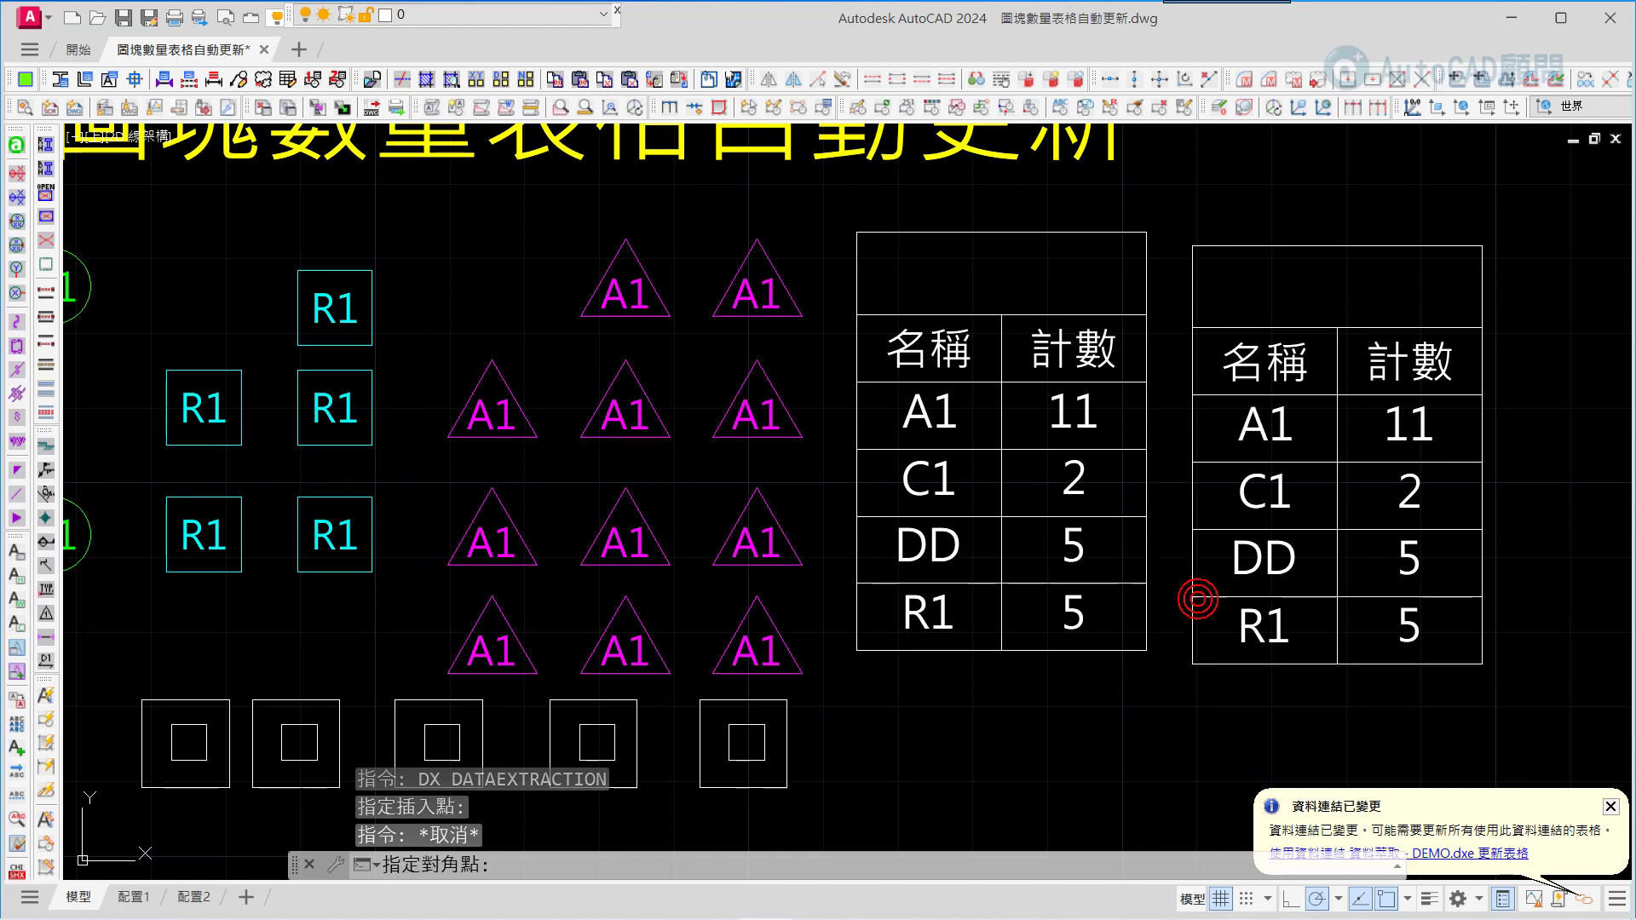
click(1194, 562)
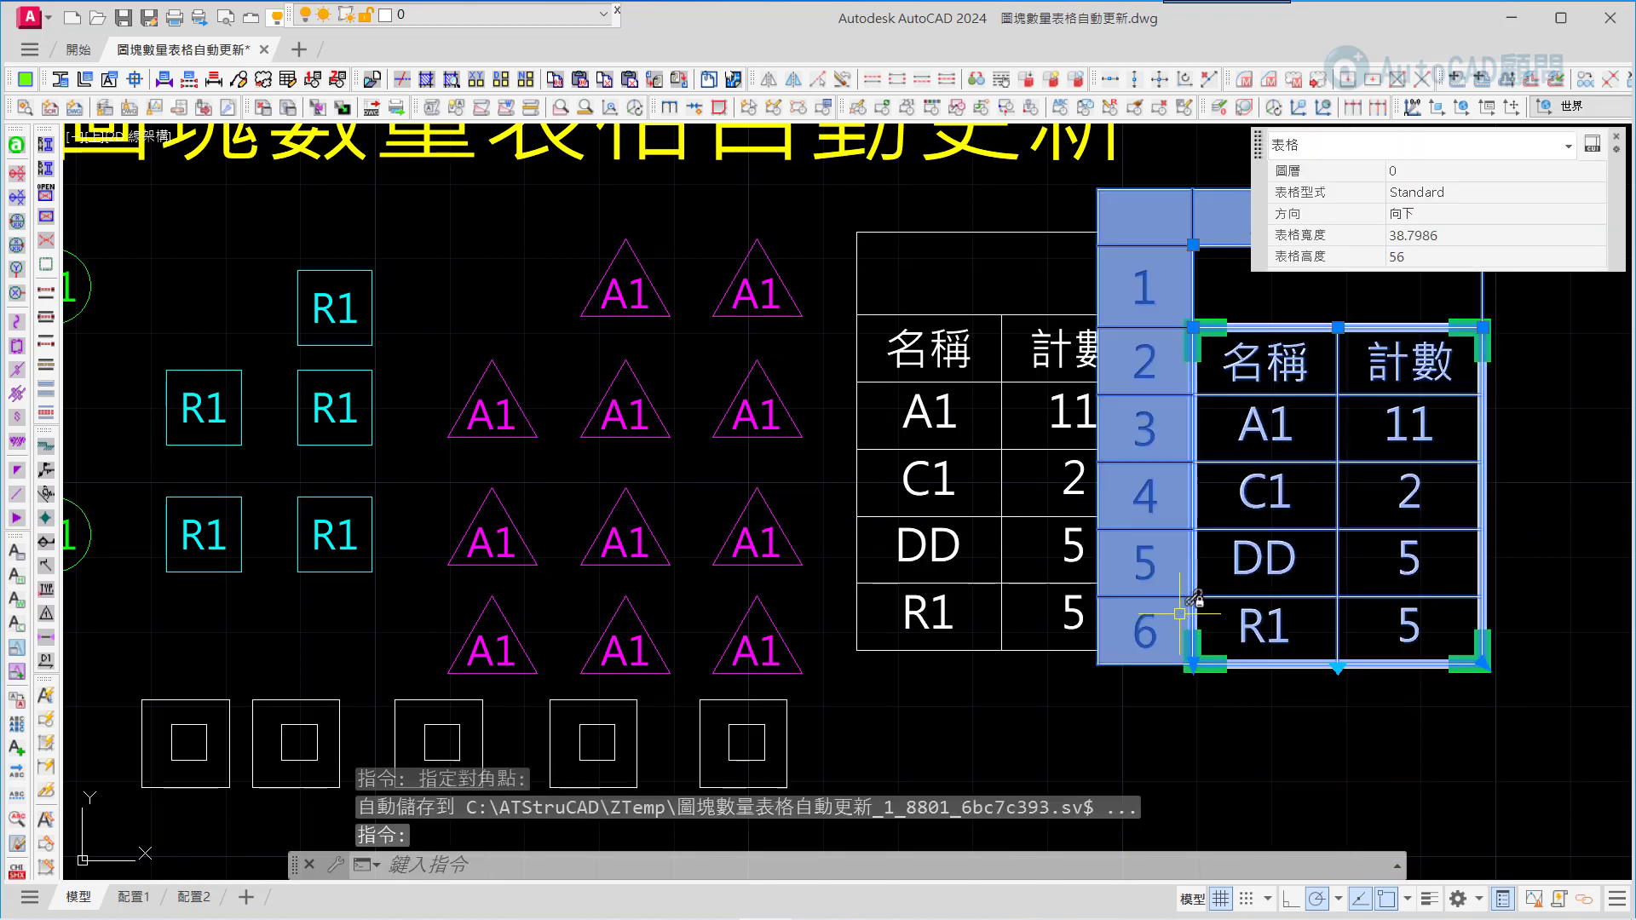
text(e)
key(Return)
scroll(1001, 627, down, 2)
middle_drag(735, 646, 881, 654)
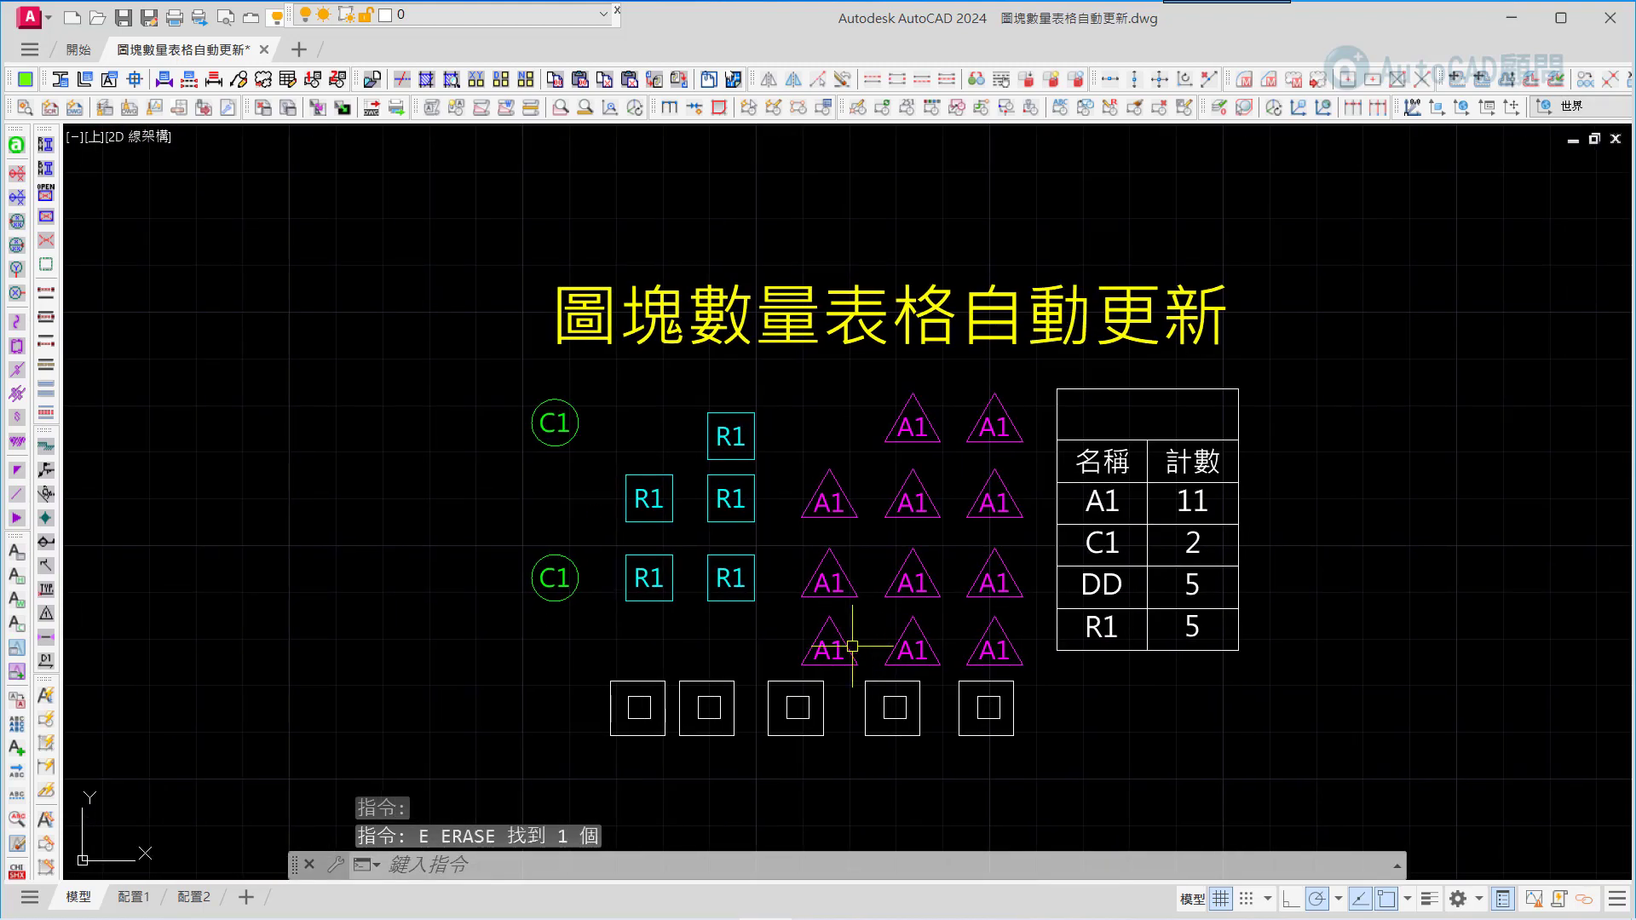
- Copy a window of eleven existing blocks to the left of the originals
text(c)
key(Return)
key(Escape)
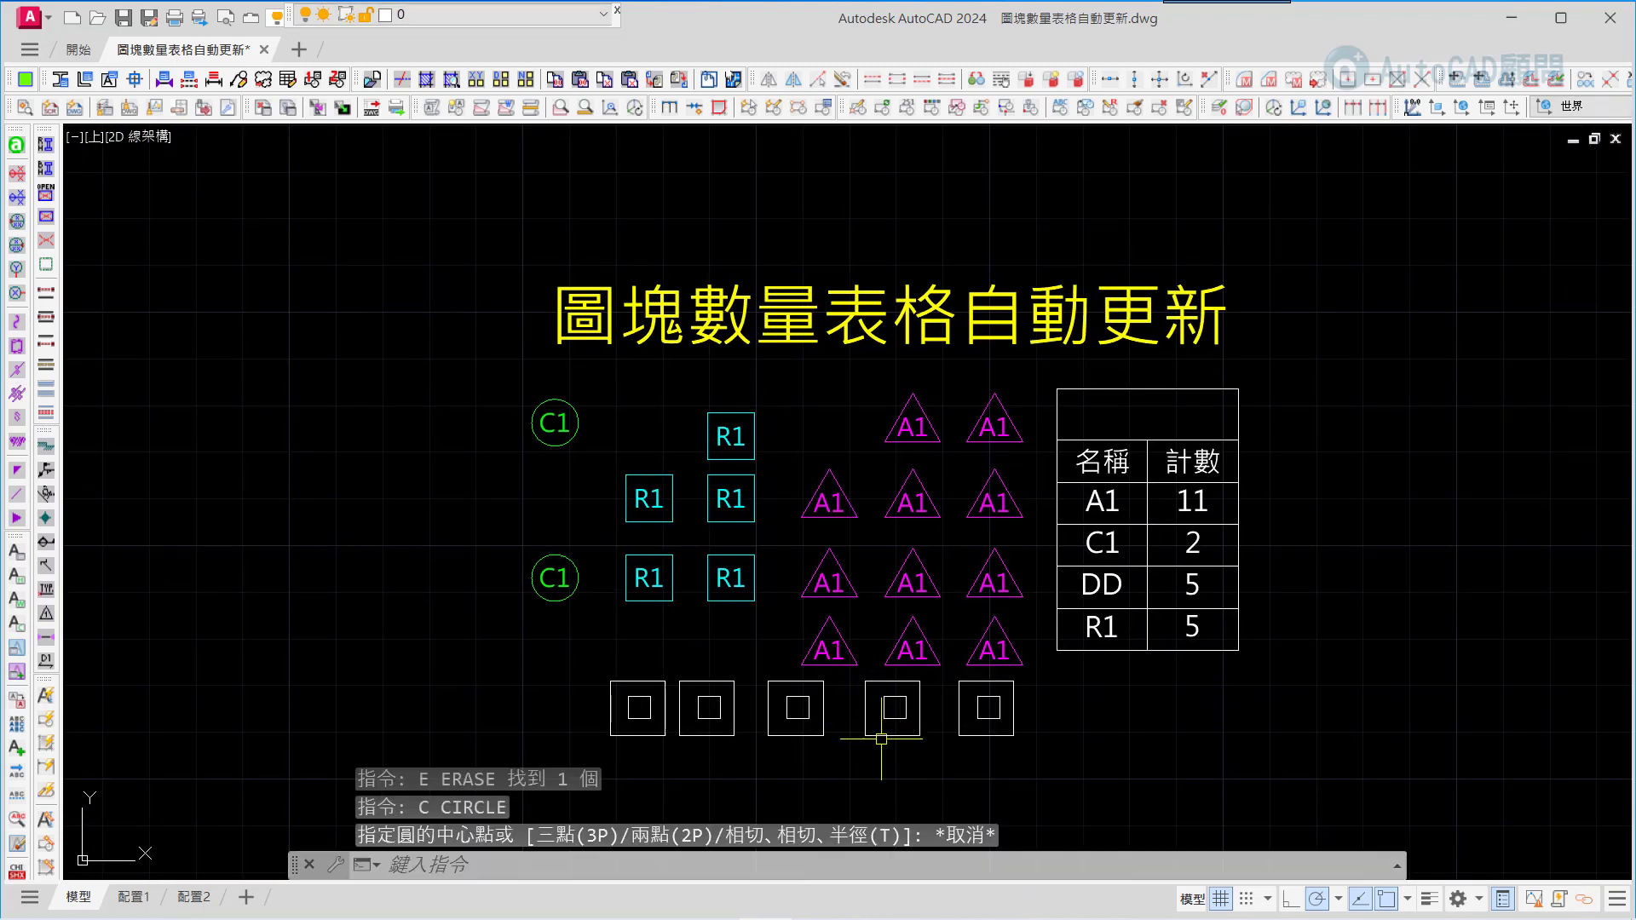
text(o)
key(Return)
click(941, 754)
click(705, 469)
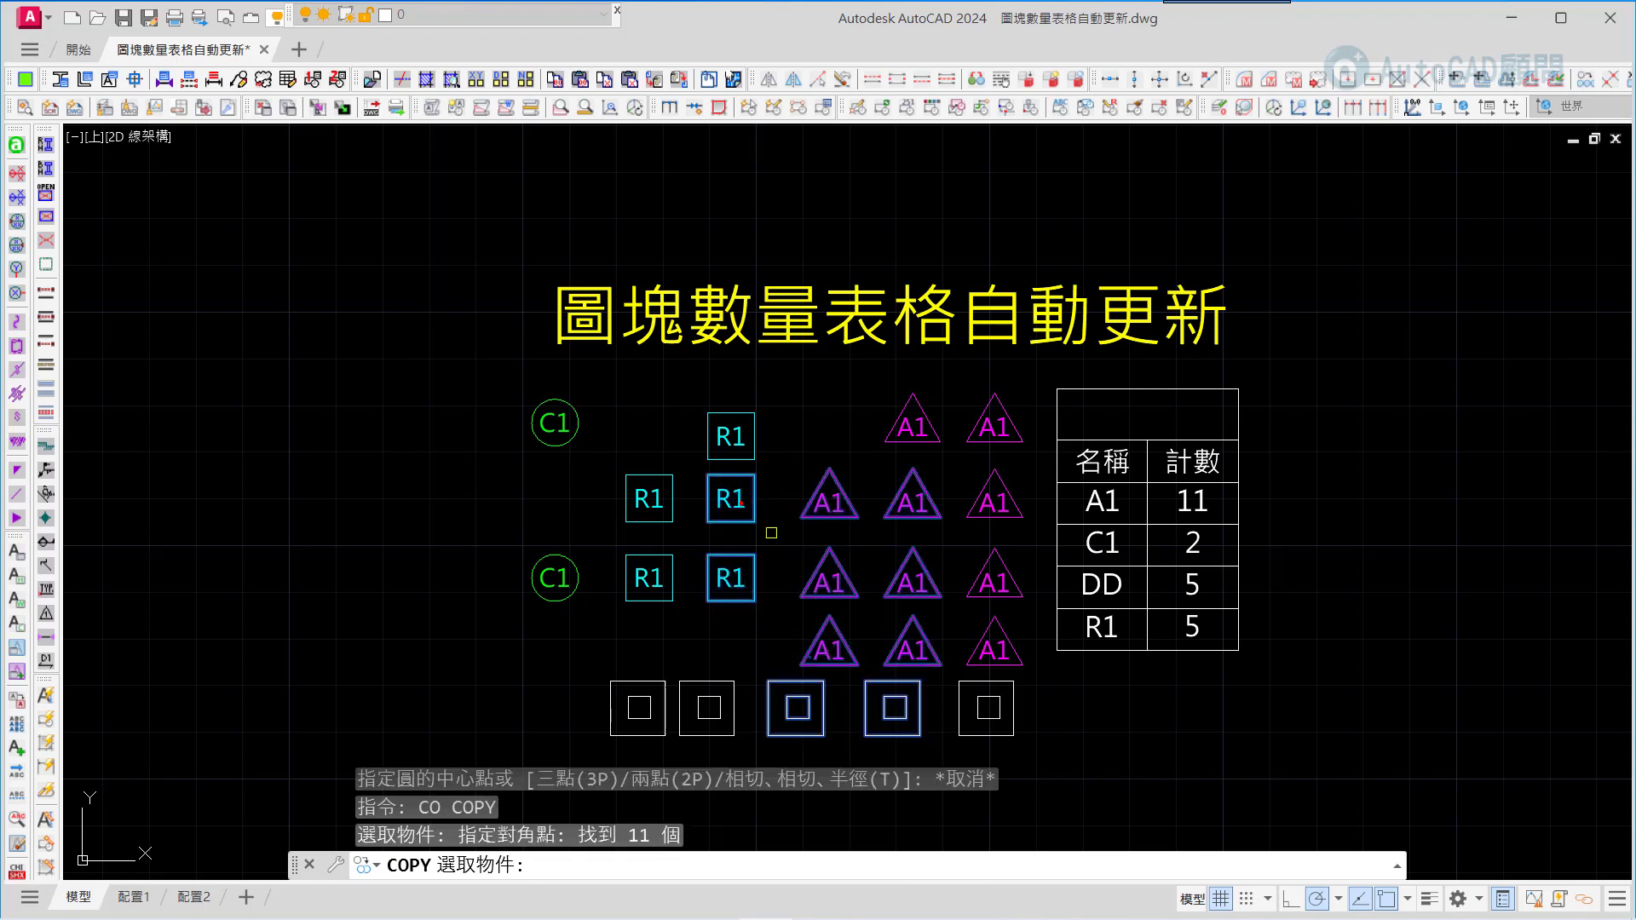
key(Return)
click(801, 564)
click(299, 564)
key(Escape)
- Copy the two C1 circle blocks as well, then zoom to fit the whole drawing
key(Return)
click(558, 626)
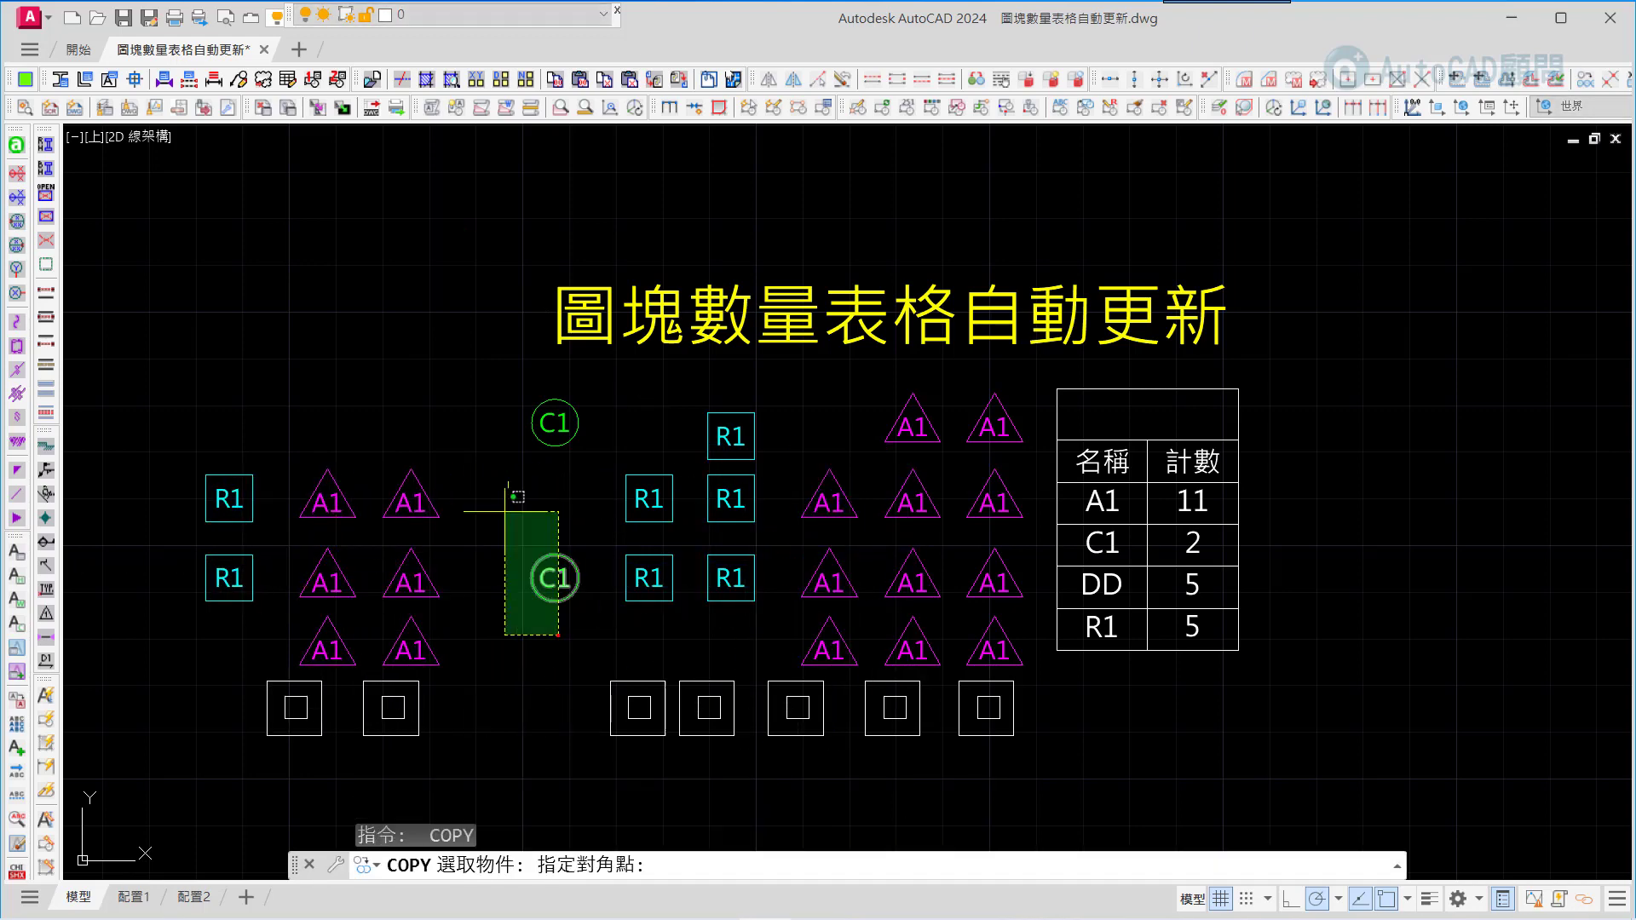
click(504, 438)
key(Return)
key(Escape)
middle_click(1253, 430)
middle_click(1254, 429)
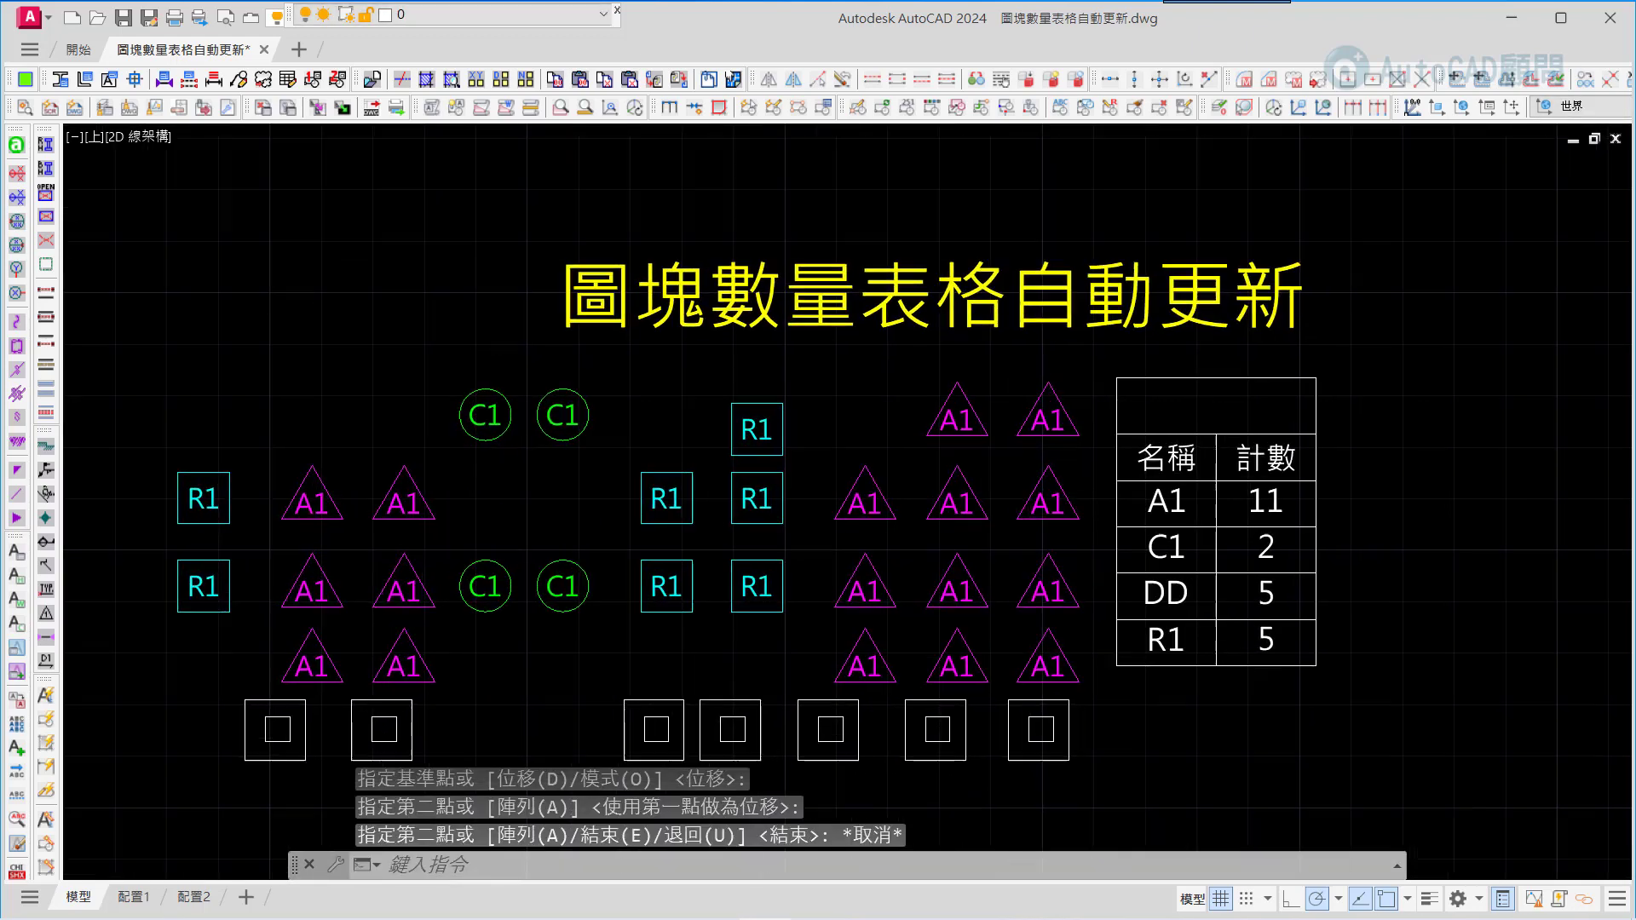
click(1355, 360)
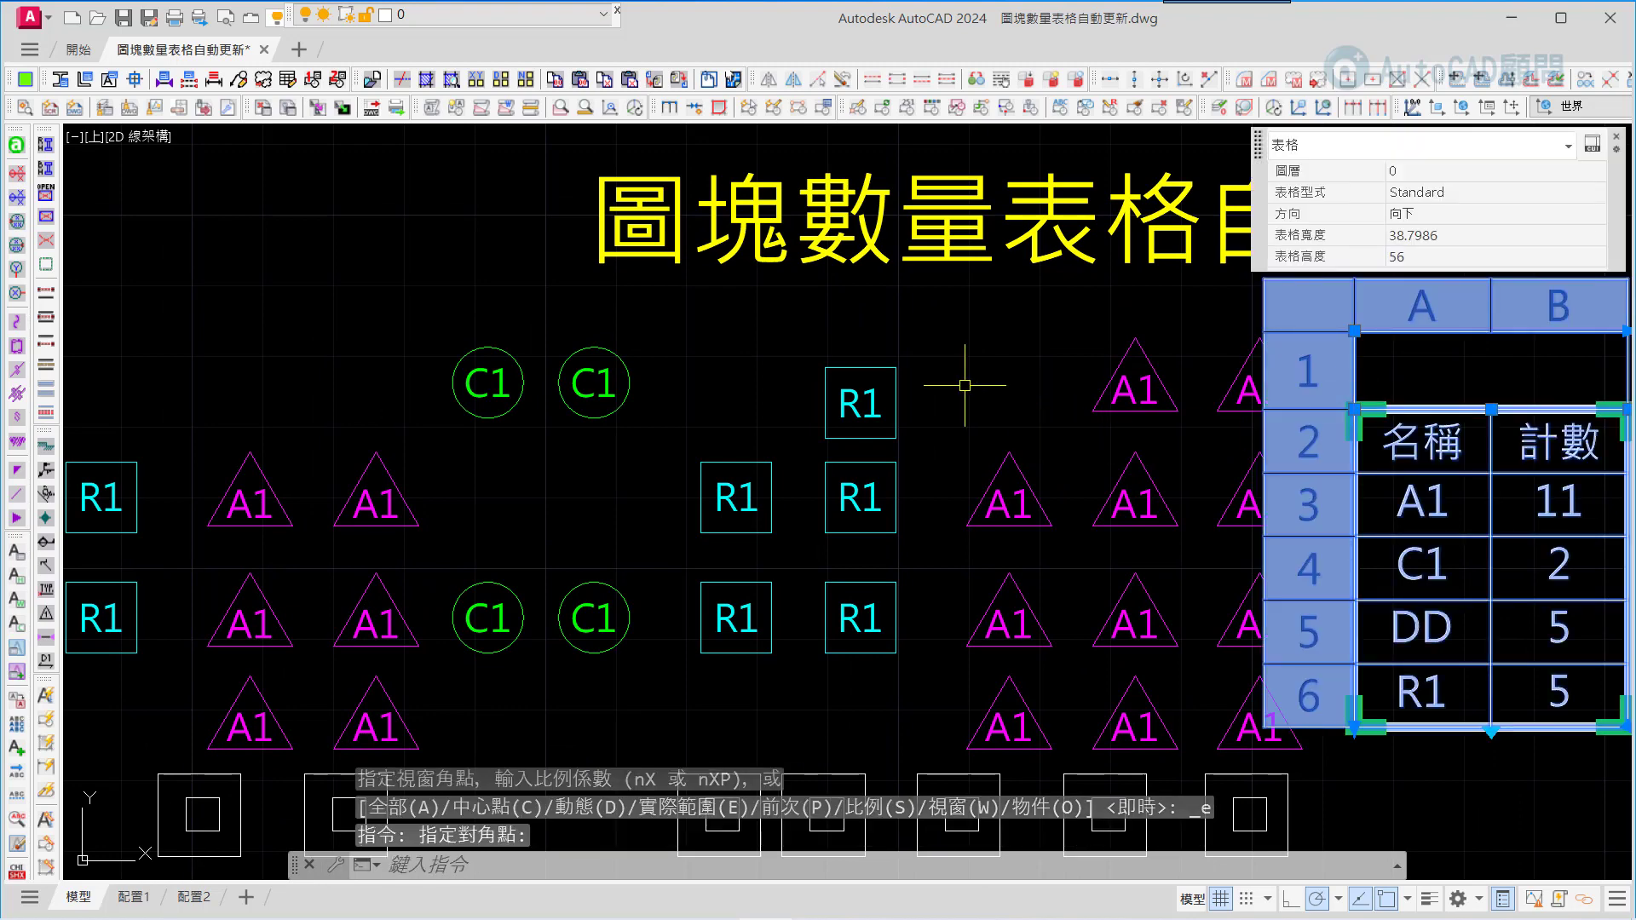
- Update the count table from its data link so it reads A1 17, C1 4, DD 7, R1 7
right_click(949, 352)
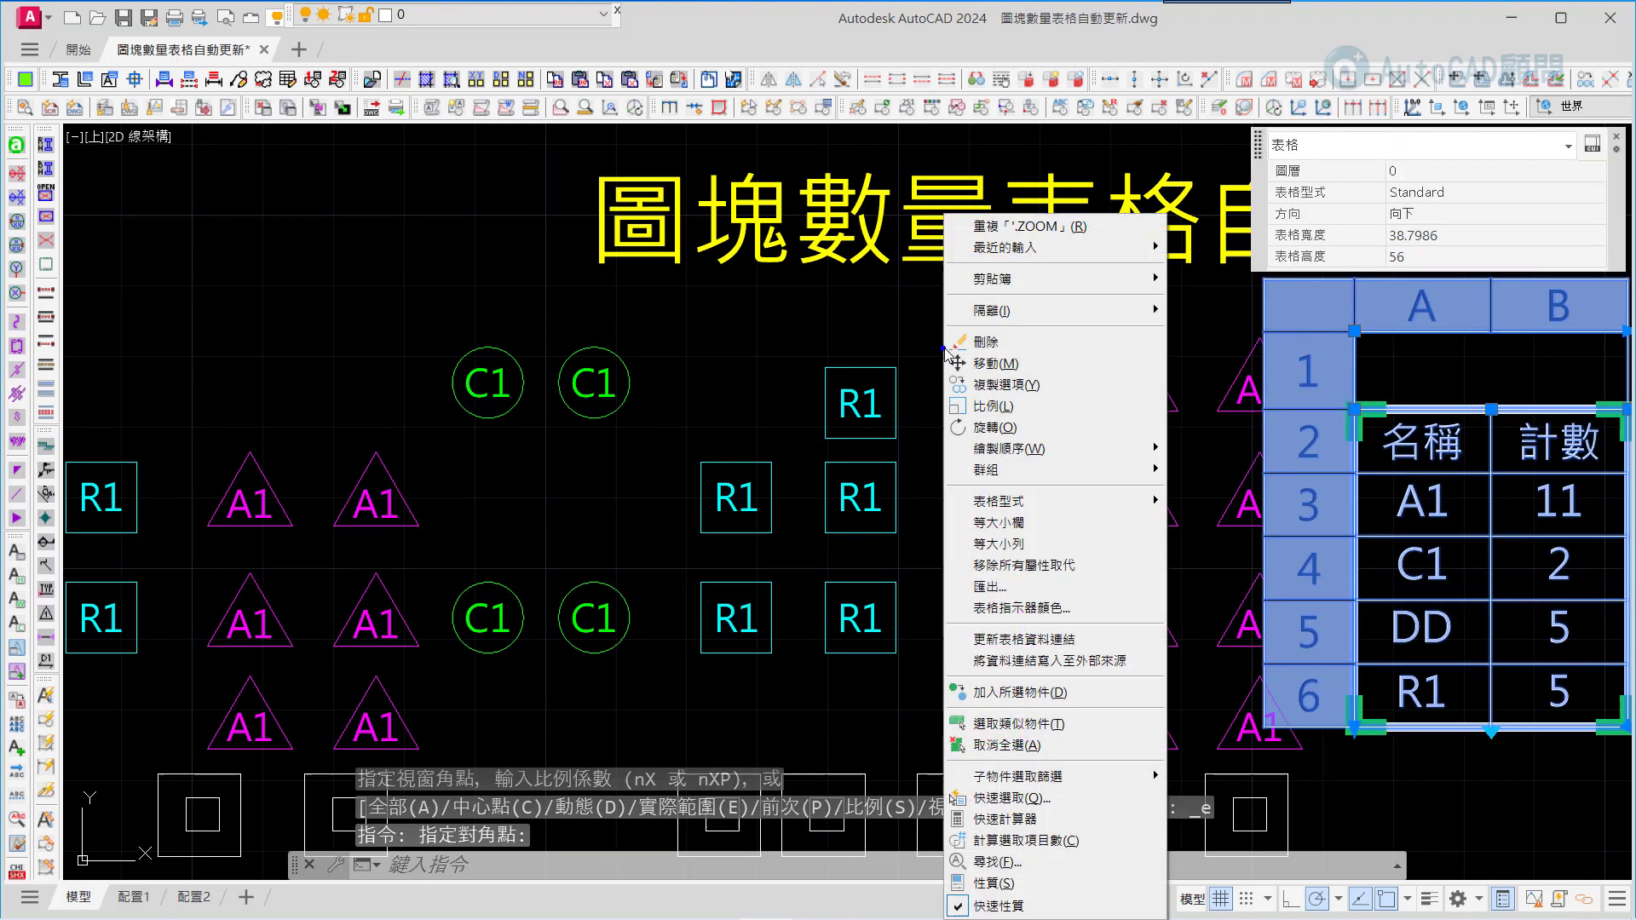
click(1038, 641)
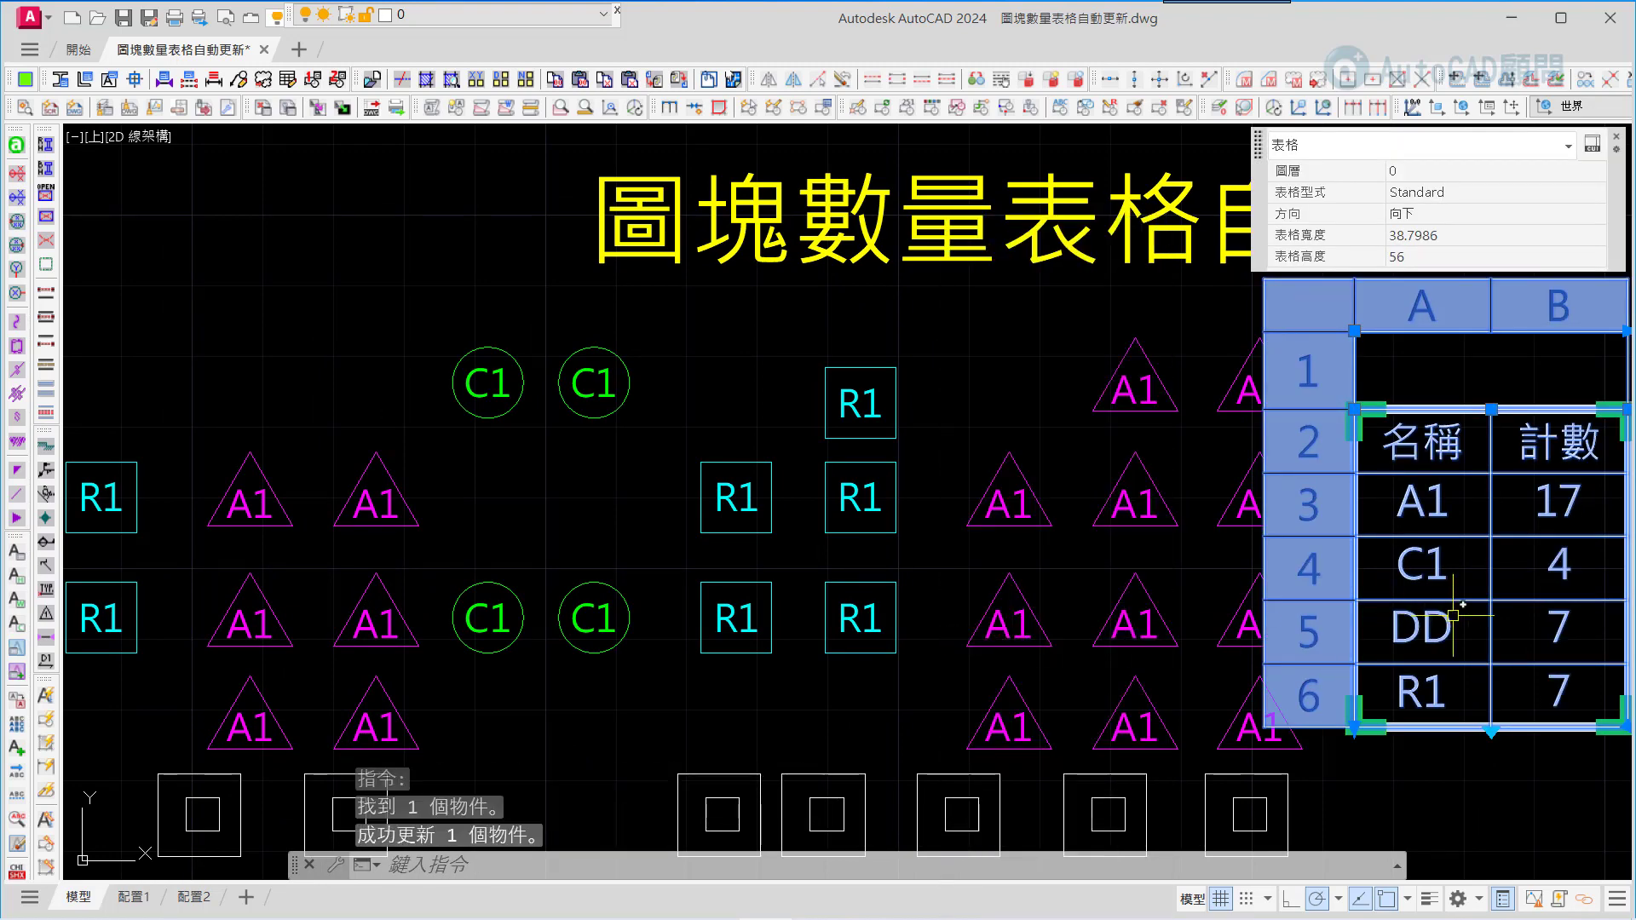
key(Escape)
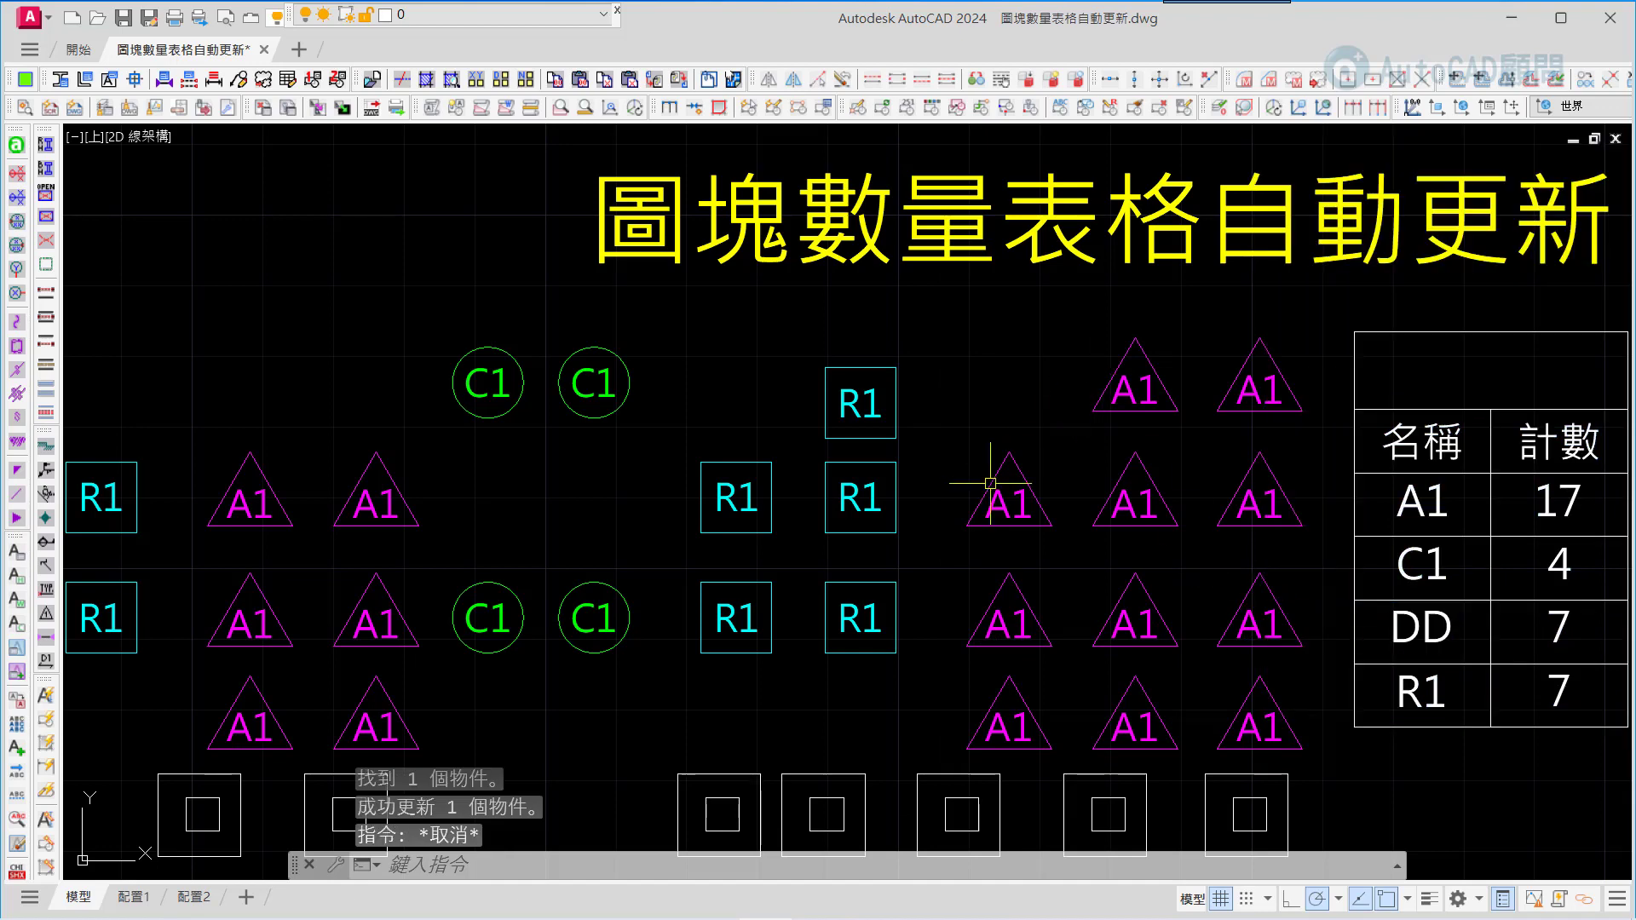
middle_drag(1155, 515, 1149, 490)
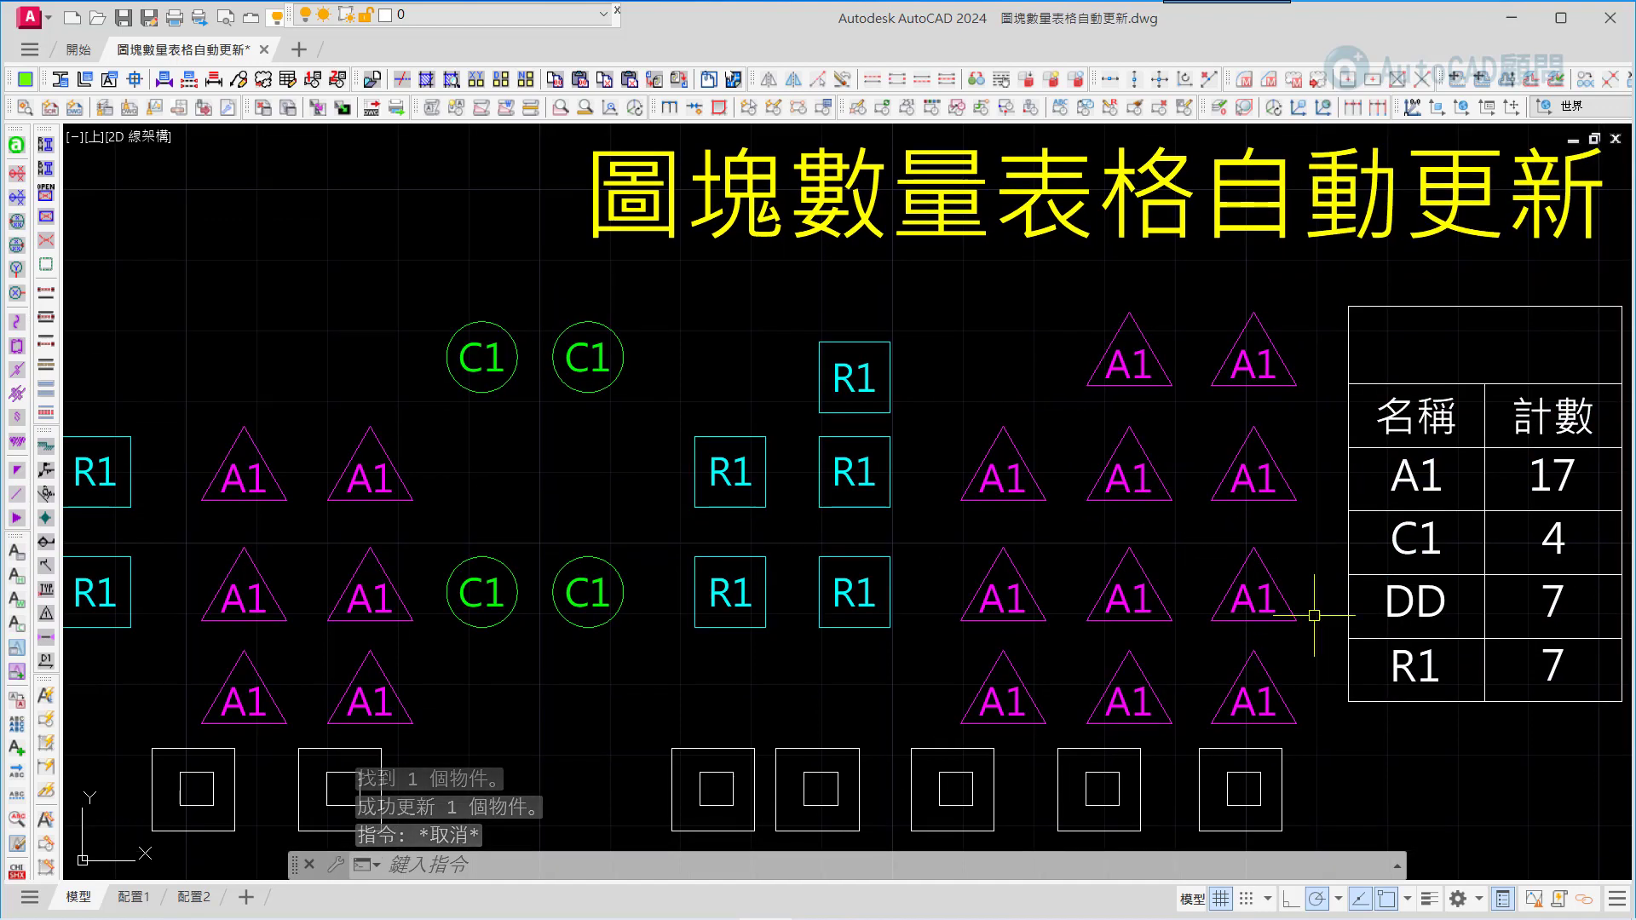